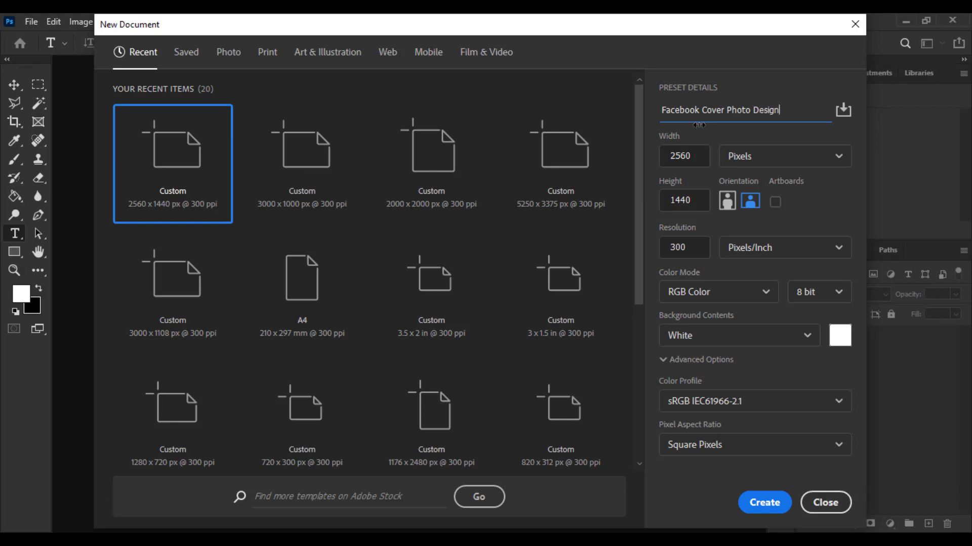
Step: Create the new document at 820 × 312 pixels with a resolution of 300 pixels/inch
click(684, 156)
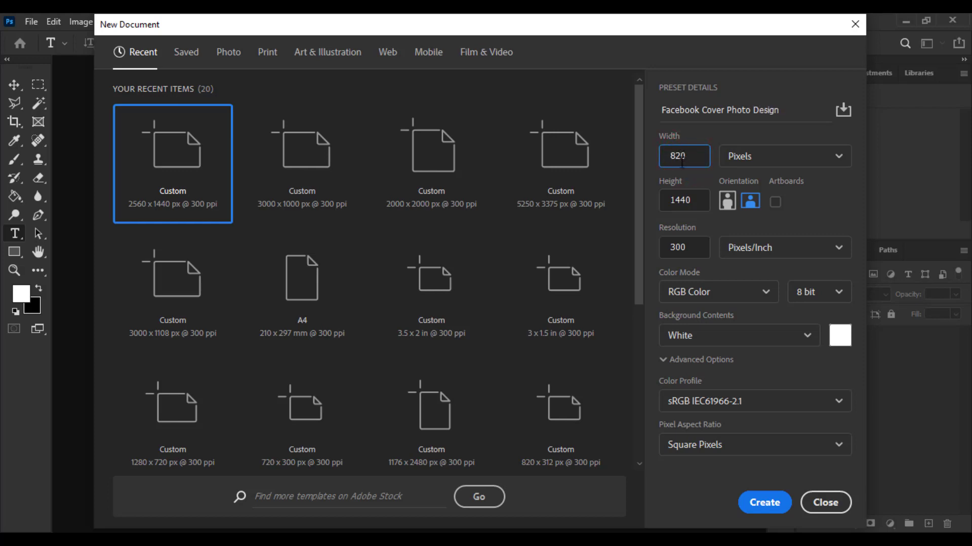
click(680, 197)
text(312)
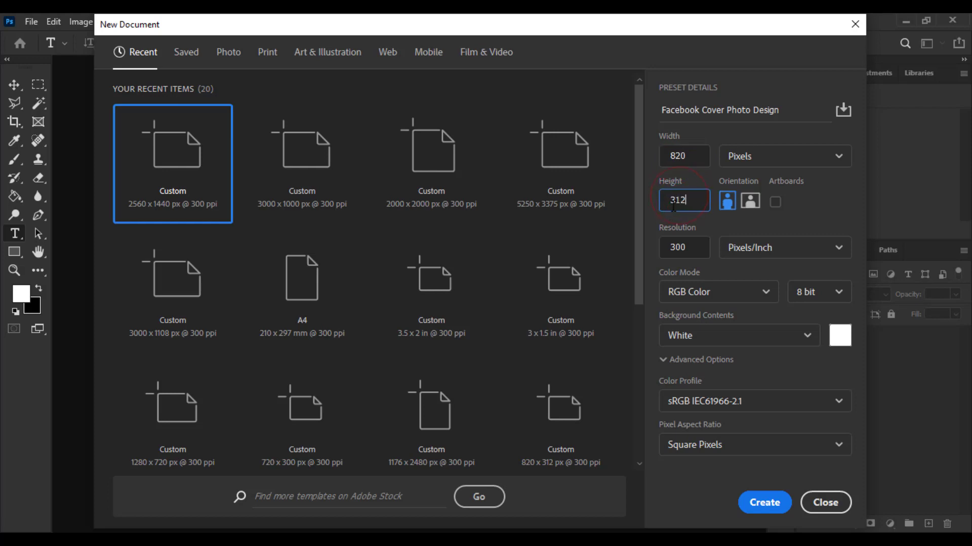
click(681, 248)
click(693, 250)
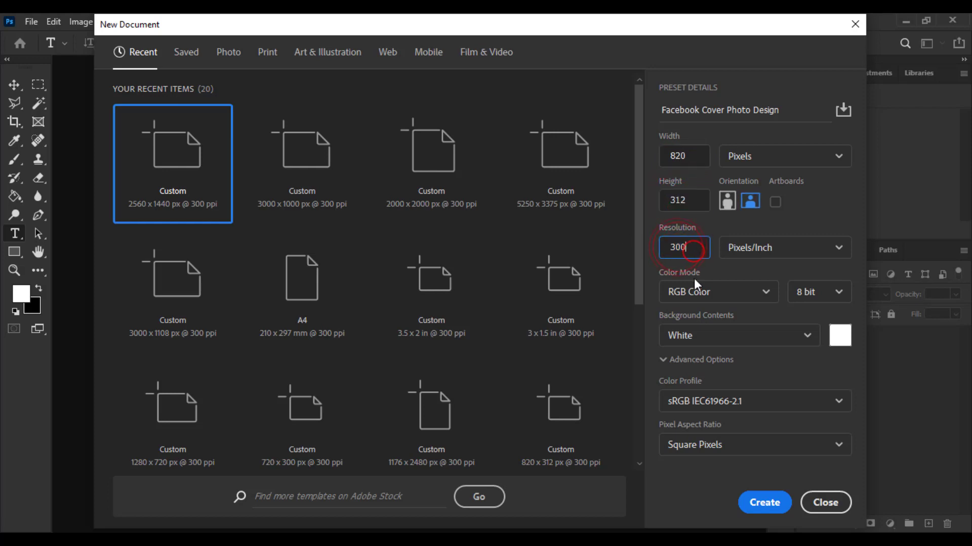
click(763, 503)
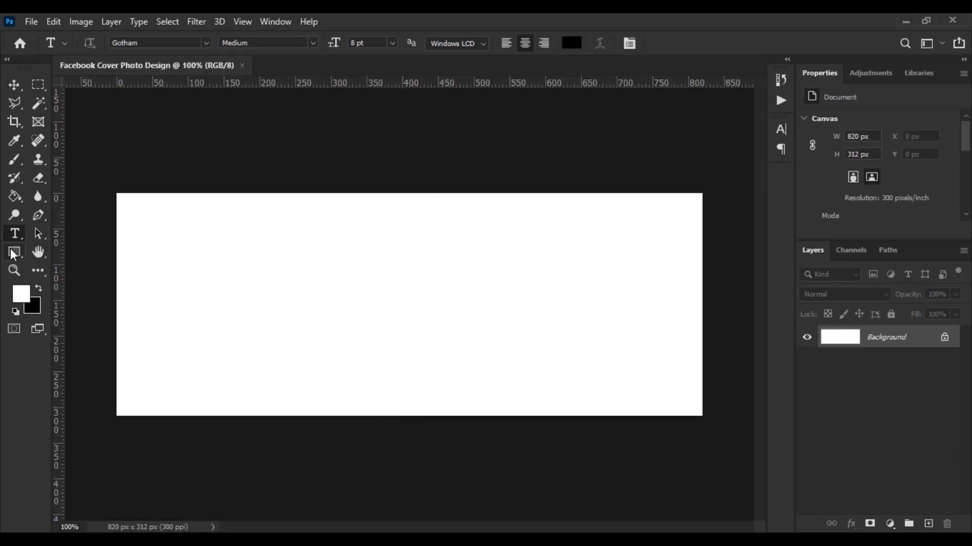
Step: Add a gradient fill layer over the background using the violet-to-blue Purple_07 preset from the Purples group
click(38, 215)
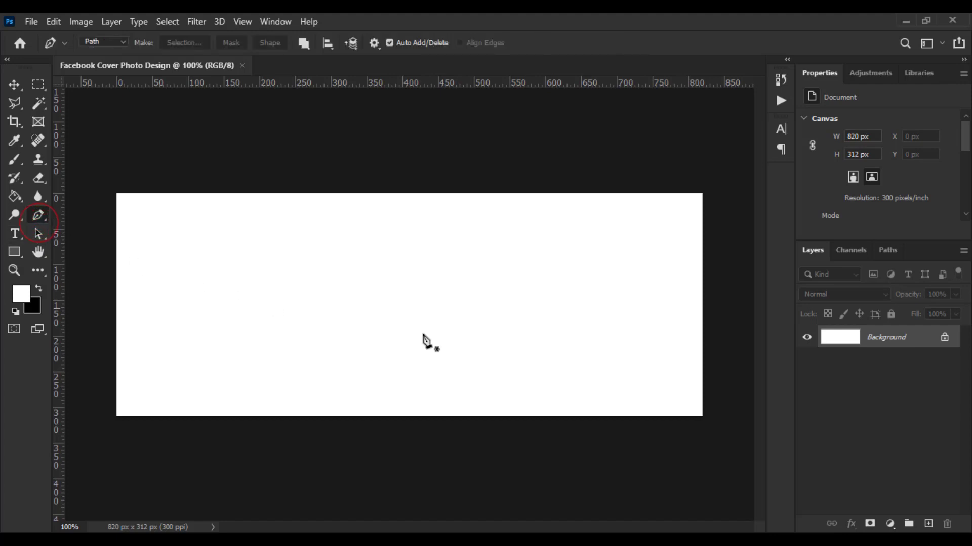
click(892, 524)
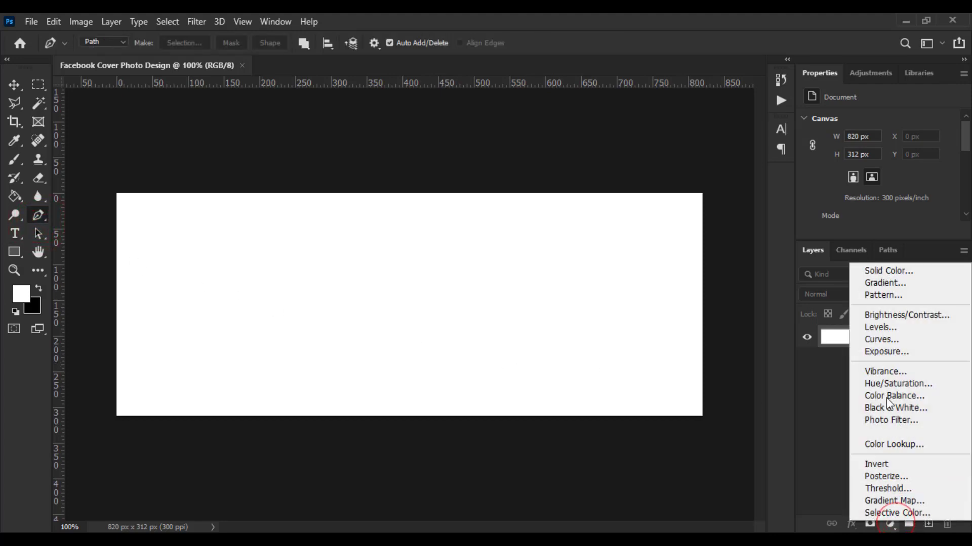
click(873, 283)
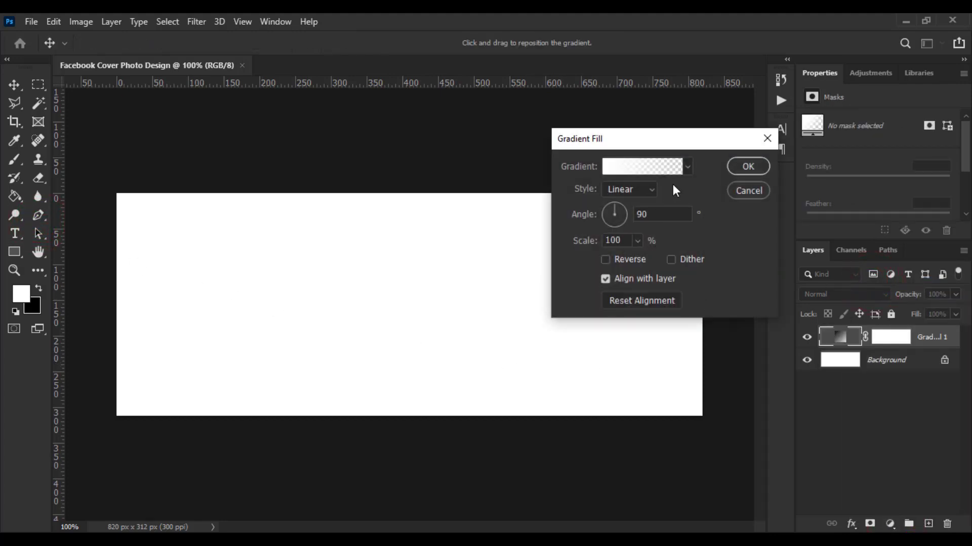
click(687, 167)
scroll(600, 223, down, 2)
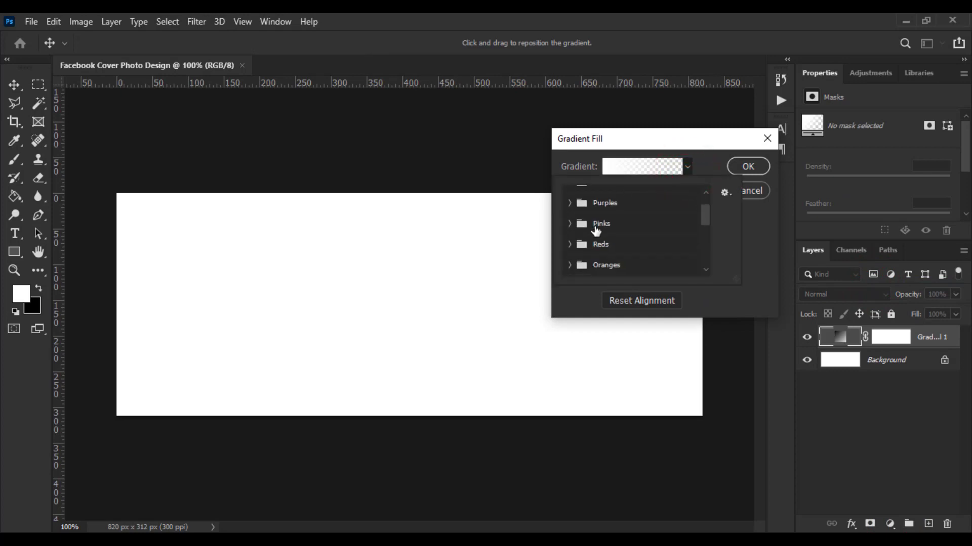
scroll(595, 232, down, 2)
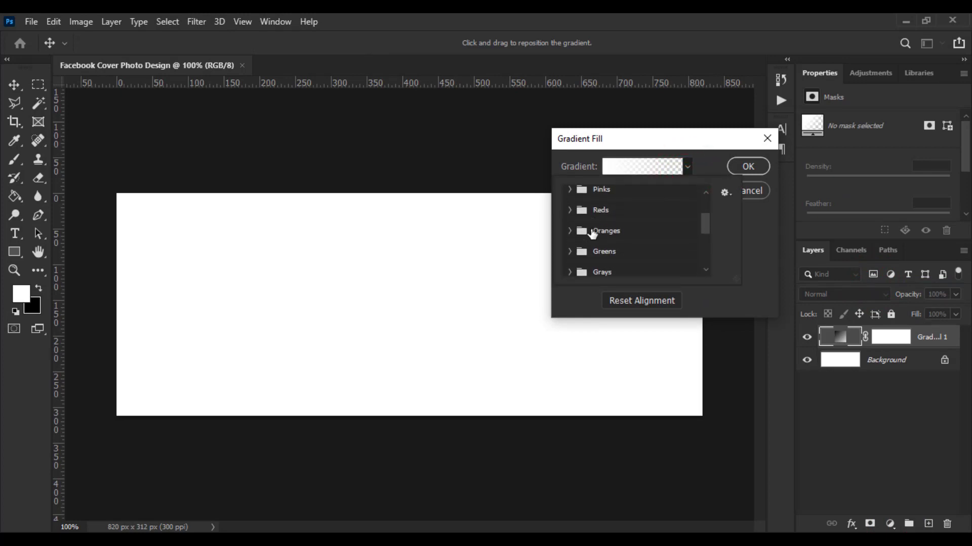
scroll(589, 235, down, 1)
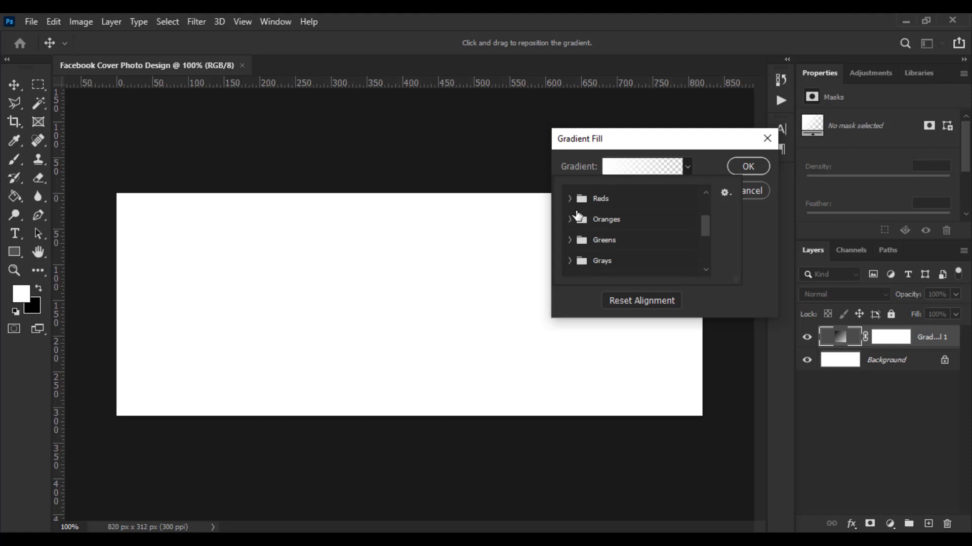
scroll(580, 223, up, 4)
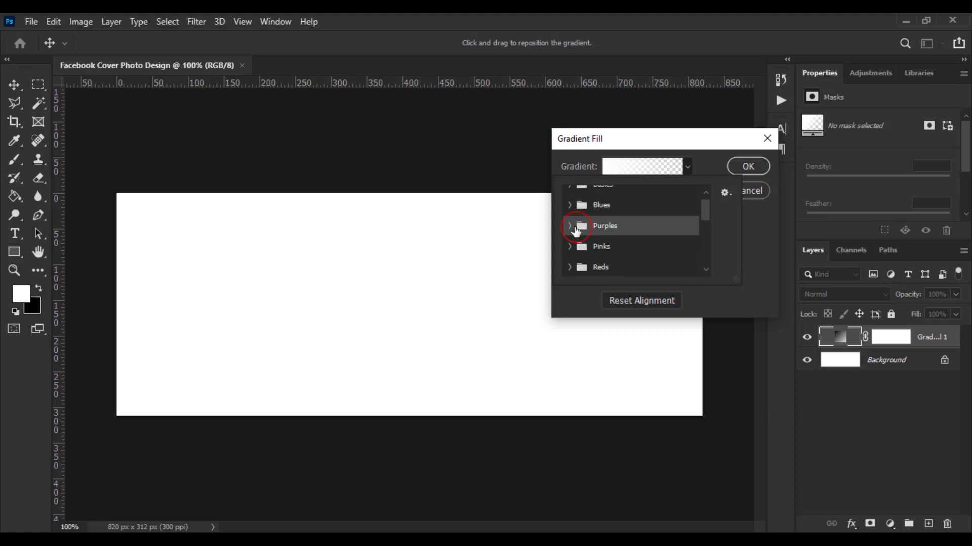
click(574, 226)
scroll(607, 235, down, 2)
scroll(611, 242, down, 1)
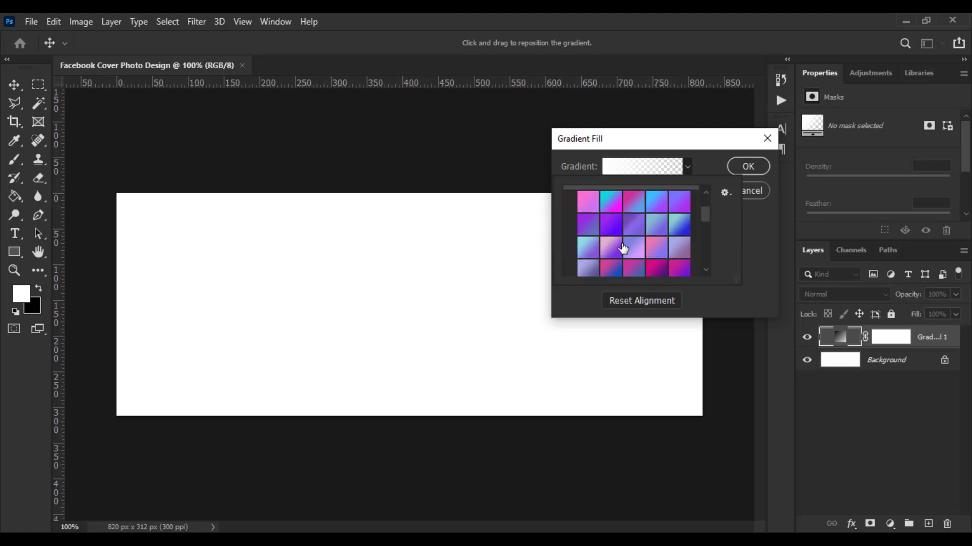
click(613, 225)
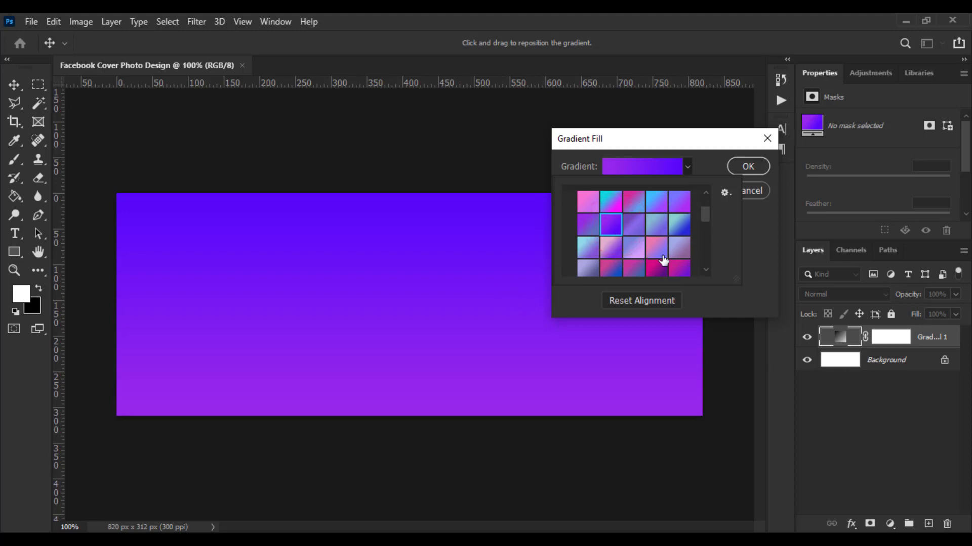
scroll(668, 256, down, 2)
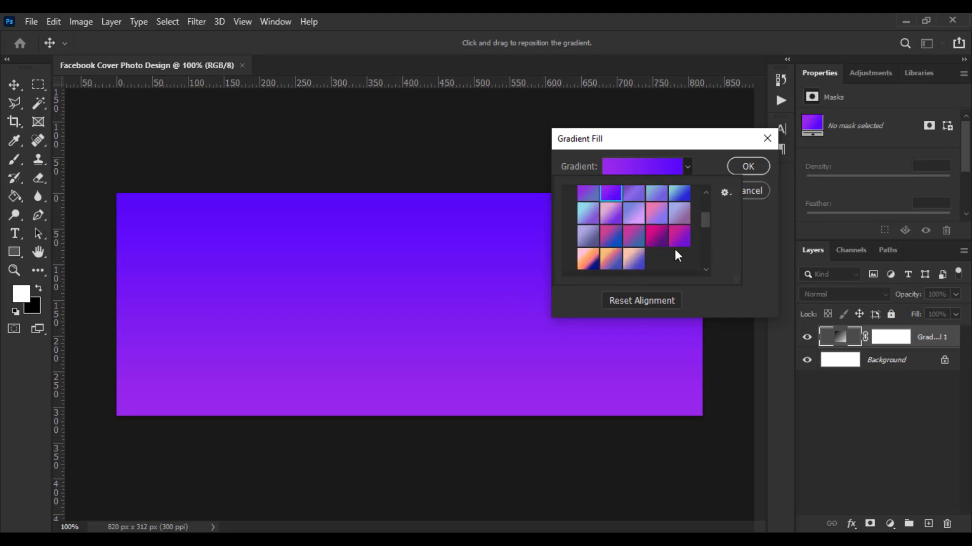
Step: Edit the fill's gradient so its starting colour stop is dark purple 40006f, keeping the blue-violet end stop
click(658, 166)
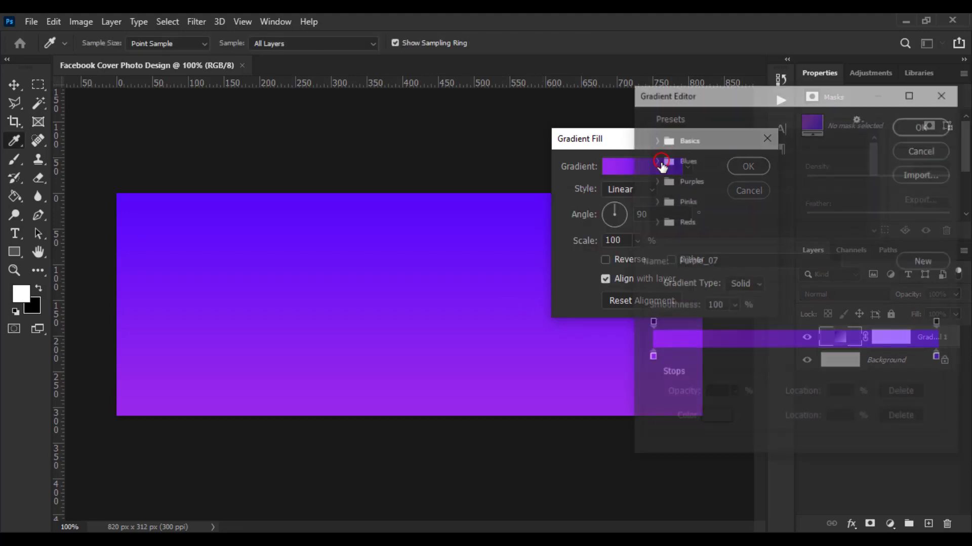
click(662, 159)
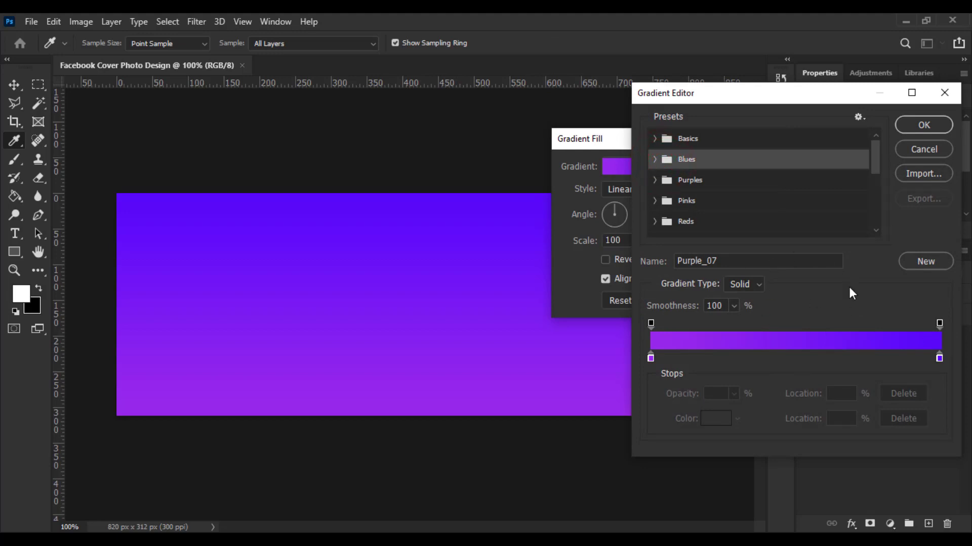
double_click(939, 358)
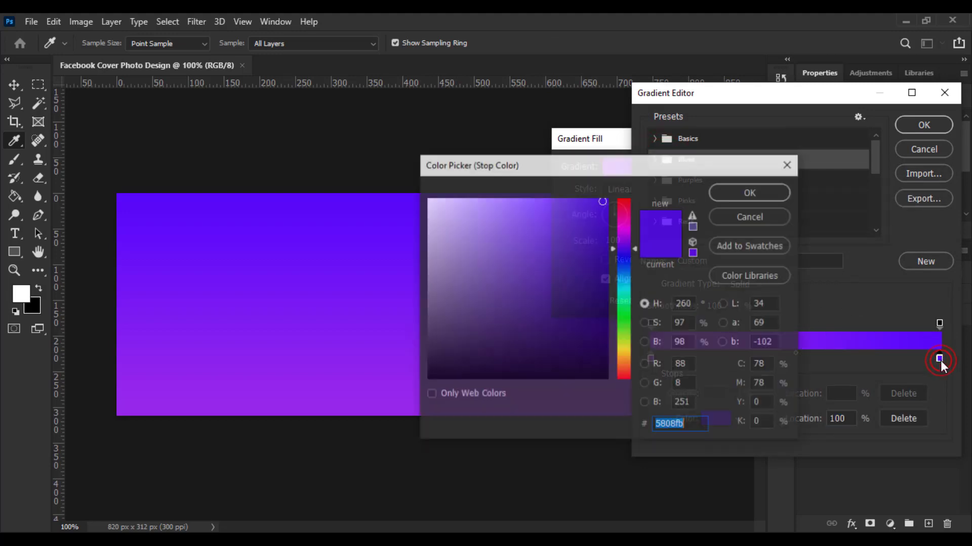
click(751, 192)
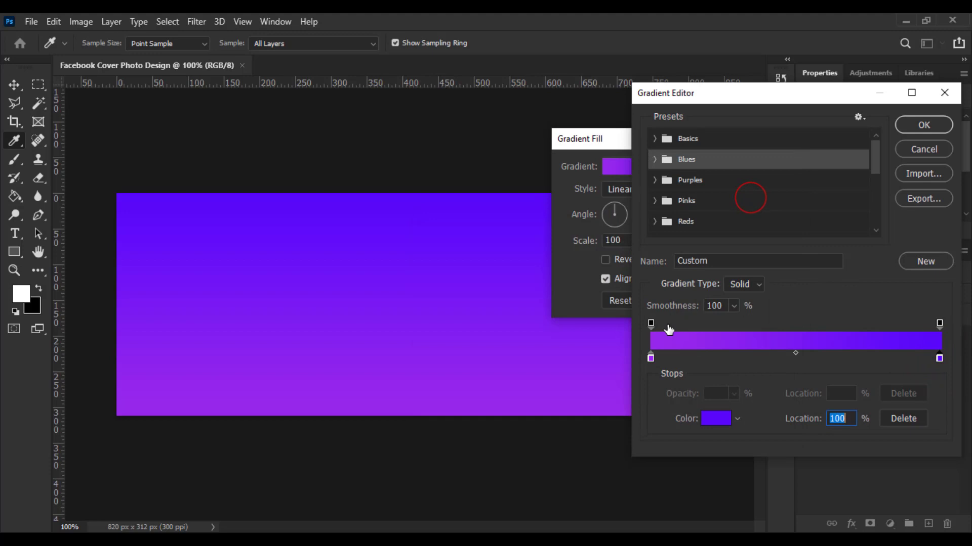
double_click(652, 358)
mouse_move(597, 282)
mouse_down()
mouse_move(607, 276)
mouse_move(601, 293)
mouse_move(609, 301)
mouse_up()
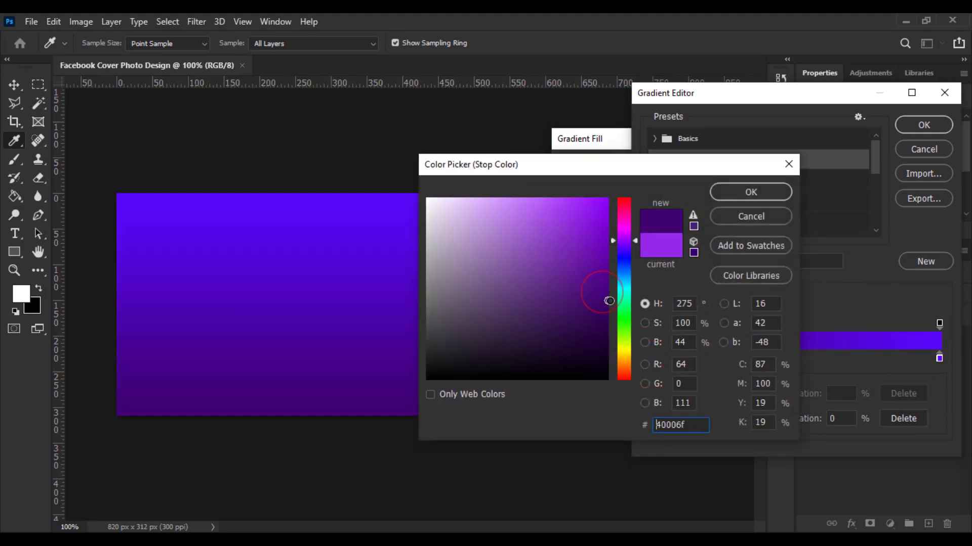
click(730, 194)
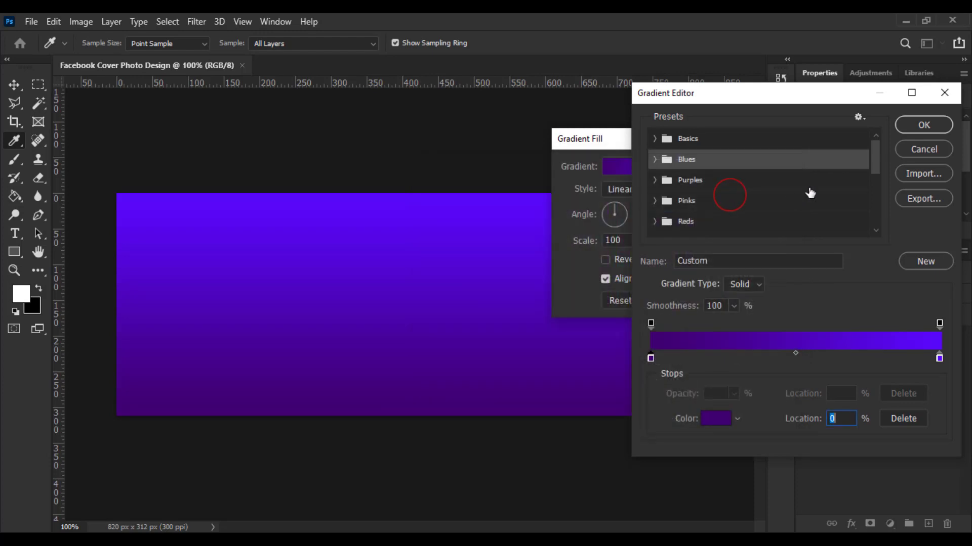
click(928, 127)
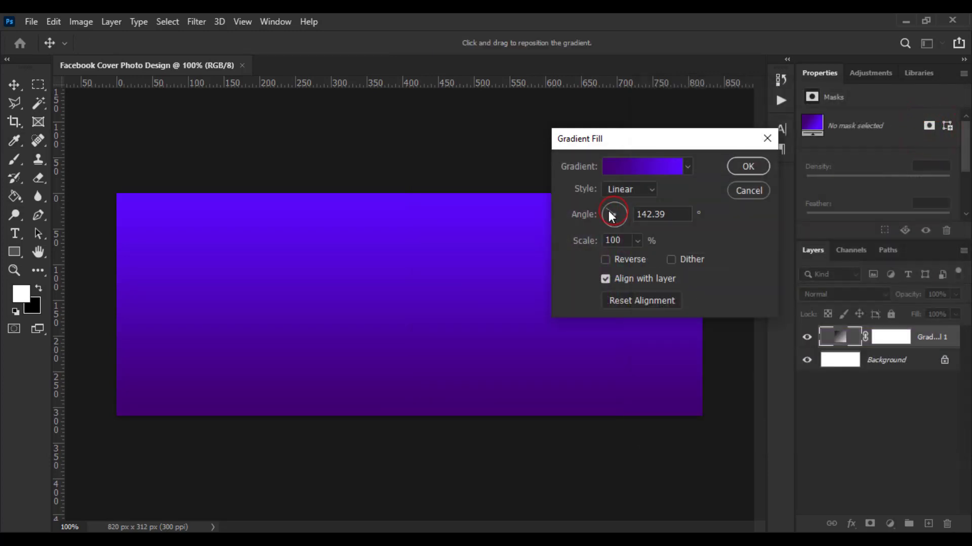
Step: Set the gradient fill's angle to 131.27° and scale to 407%, shifting the gradient on the canvas
drag(608, 210, 609, 207)
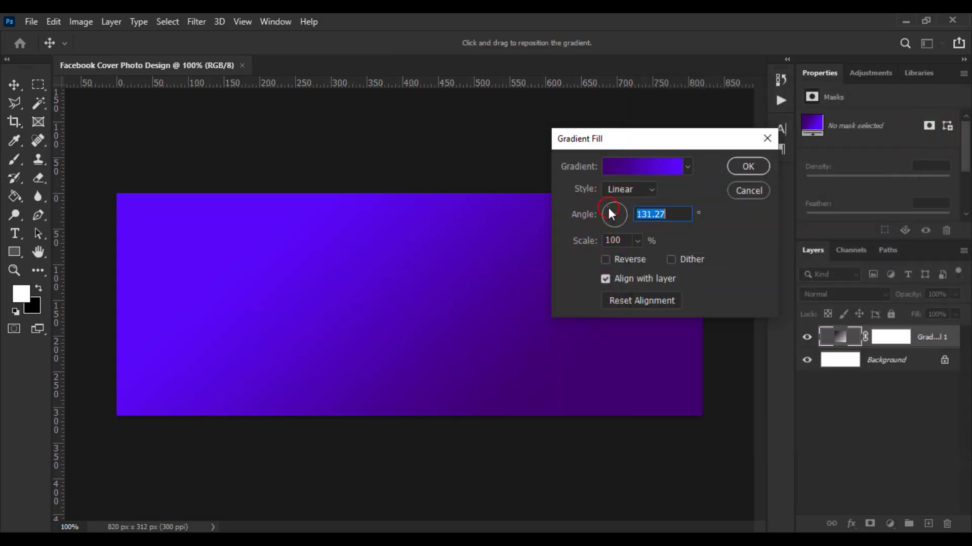
drag(354, 309, 196, 262)
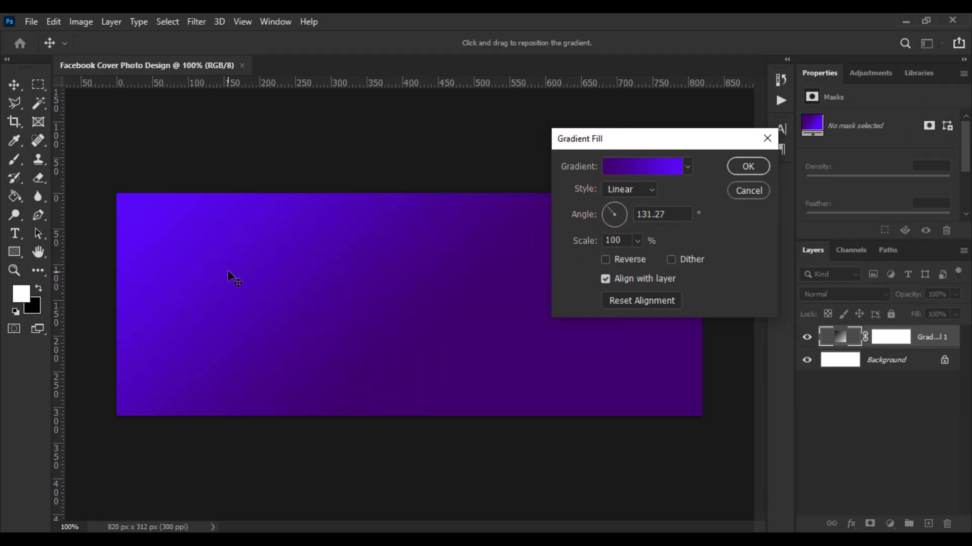
click(638, 241)
drag(633, 259, 657, 255)
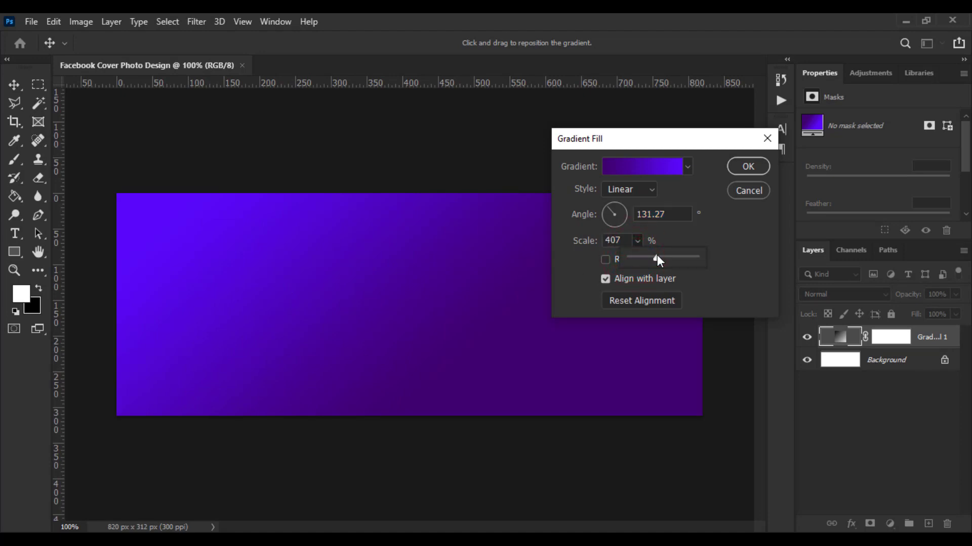
click(457, 303)
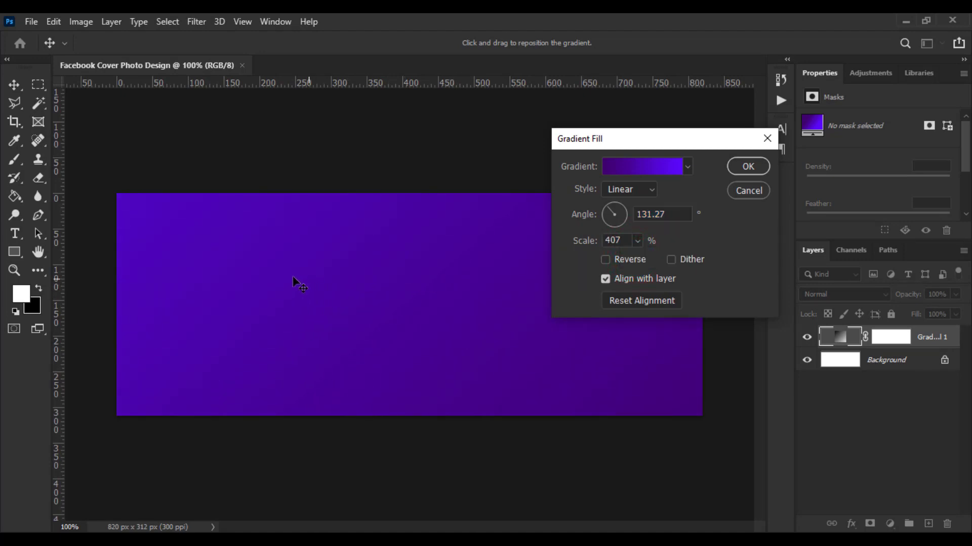
click(747, 168)
Step: Draw a white rounded rectangle about 446 × 72 px across the canvas's right half and round its ends fully
key(p)
scroll(525, 287, up, 1)
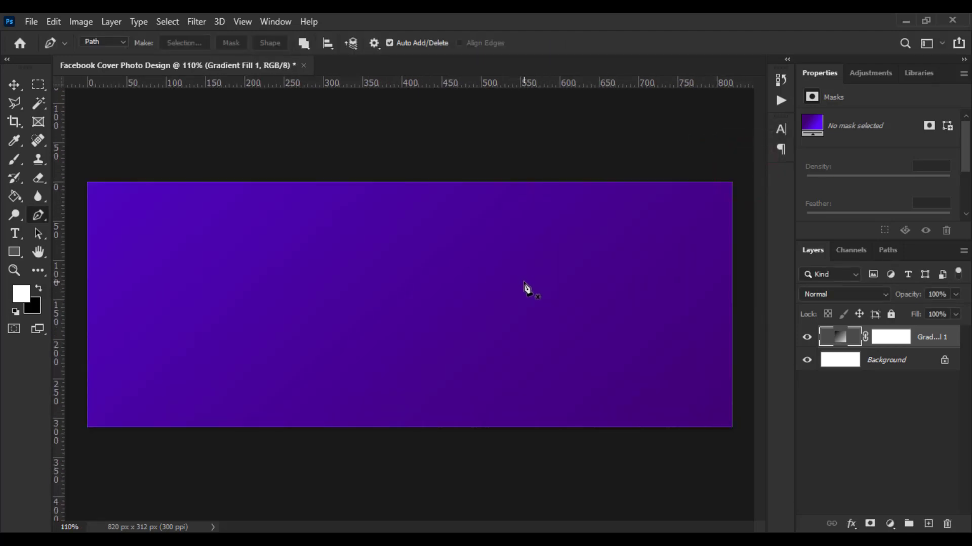
click(14, 252)
key(shift+u)
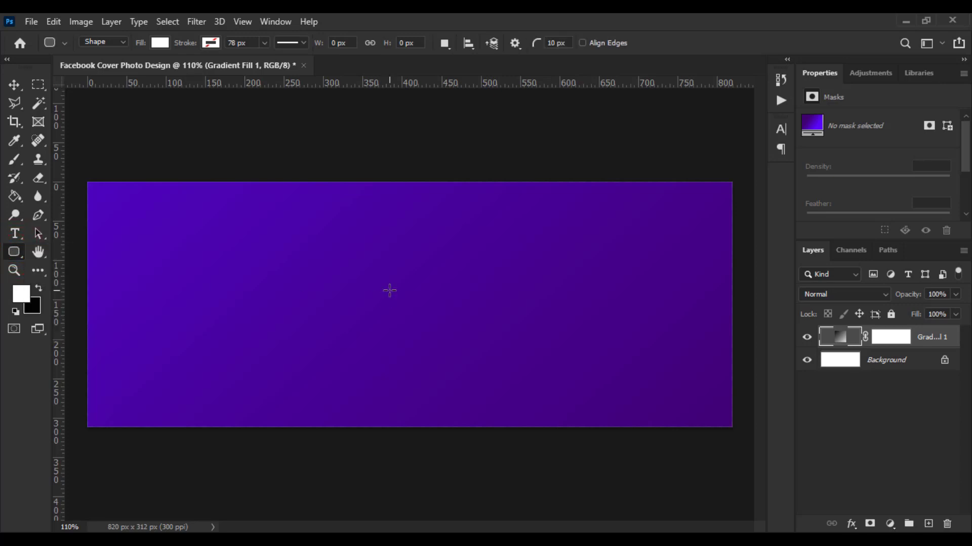
drag(389, 289, 740, 347)
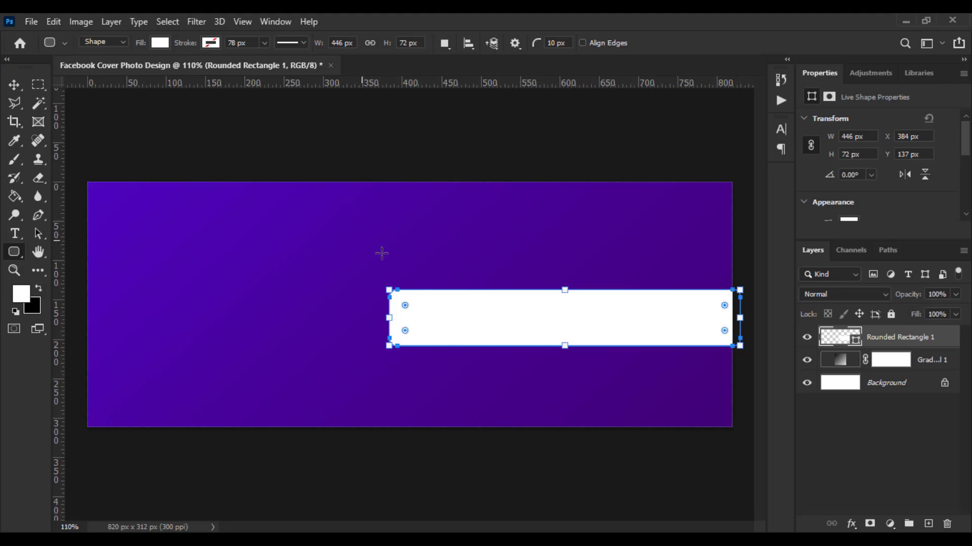
drag(408, 311, 329, 282)
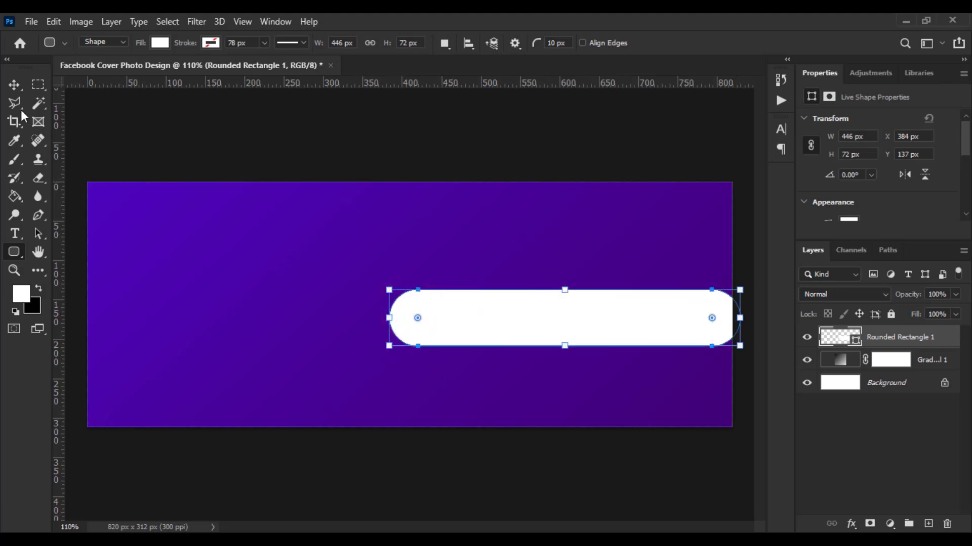
Step: Rotate the rounded rectangle 45° and place it so that it runs off the canvas's lower right edge
click(14, 85)
scroll(606, 336, down, 2)
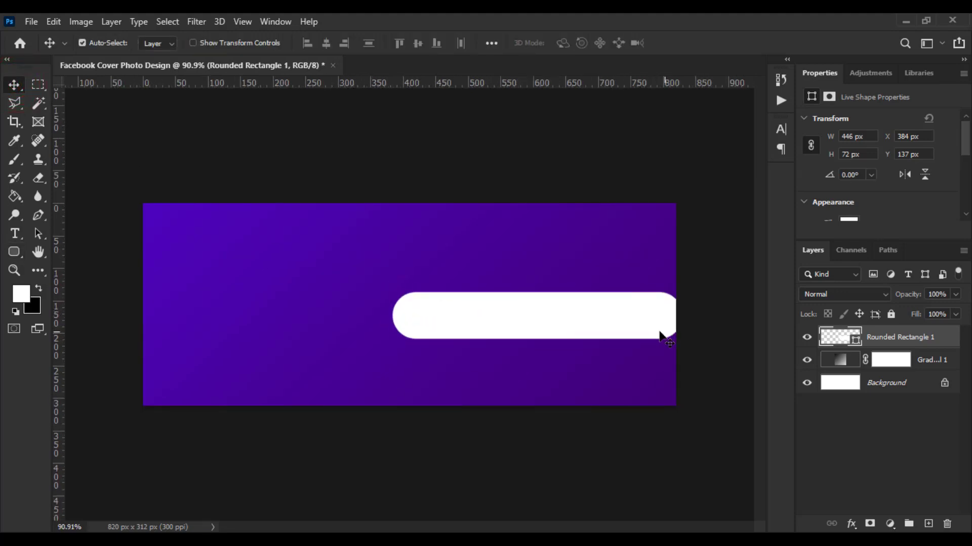
key(ctrl+t)
drag(698, 286, 744, 422)
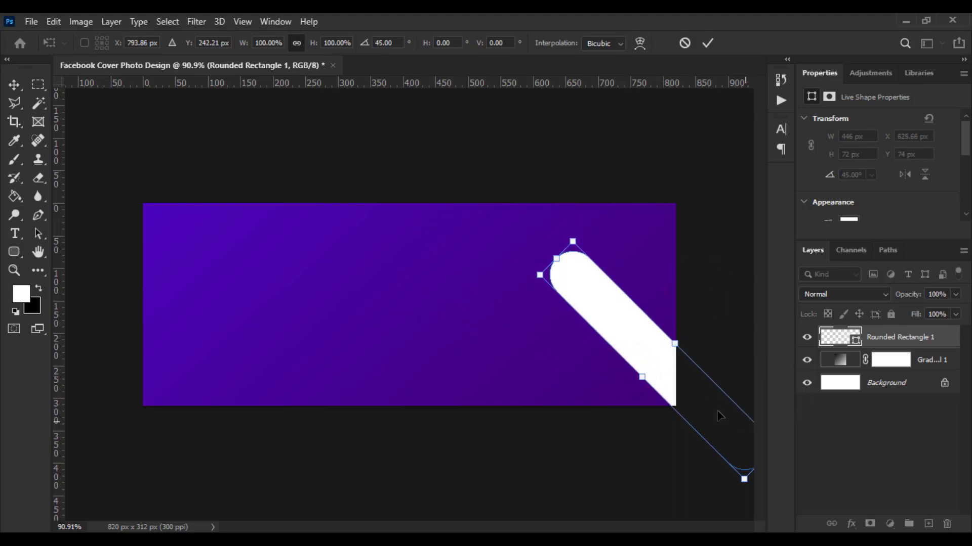
key(Return)
Step: Scale the diagonal rounded bar down proportionally to about 324 × 52 px at the canvas's right edge
scroll(653, 372, up, 4)
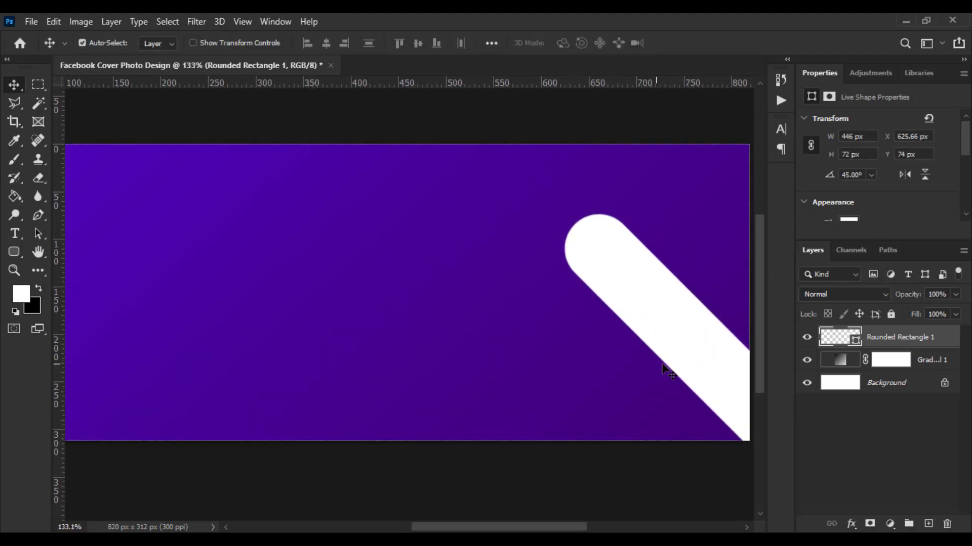
drag(678, 361, 531, 367)
key(ctrl+t)
key(ctrl+minus)
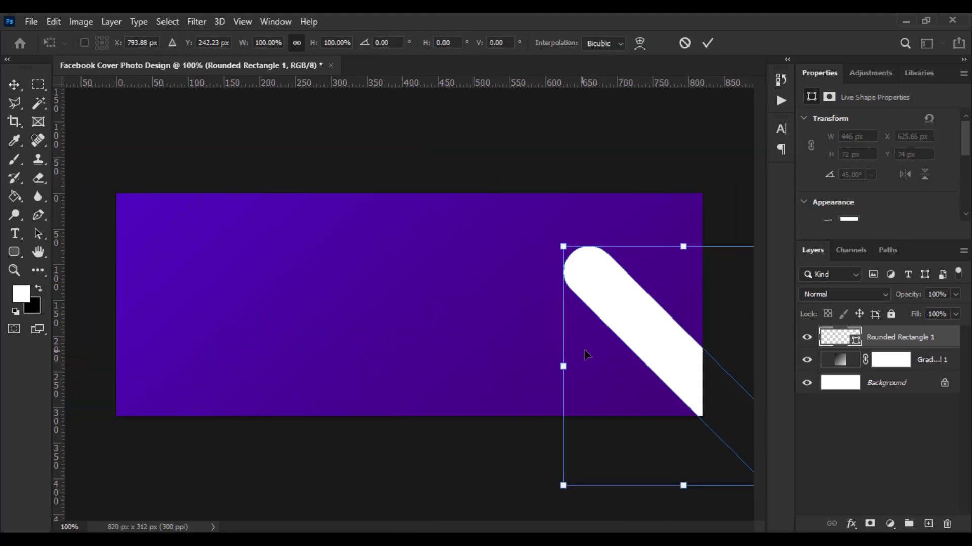
scroll(706, 283, down, 2)
drag(736, 257, 681, 315)
drag(643, 400, 686, 356)
key(Return)
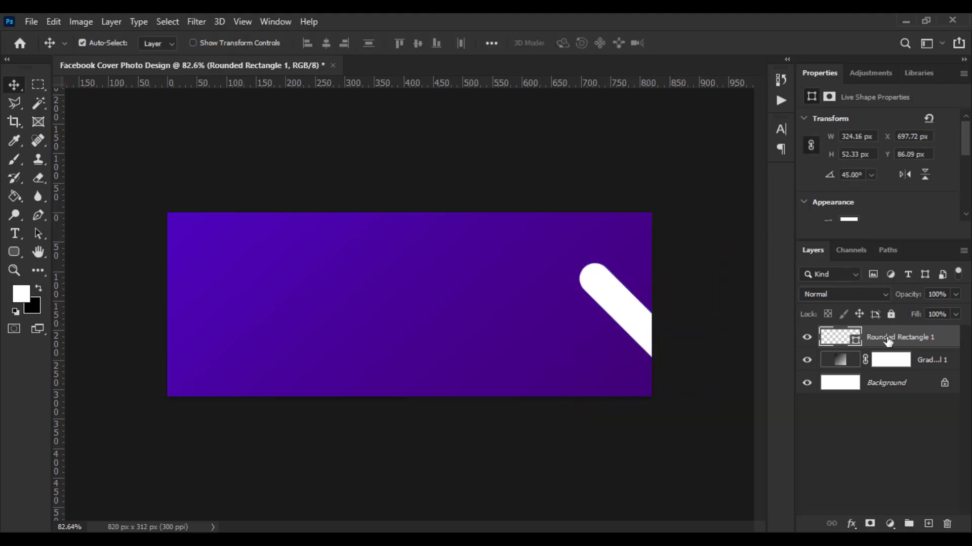
Step: Duplicate the diagonal rounded bar and place the copy parallel to it on its lower-left side, at about X 612, Y 94 px
right_click(944, 337)
click(781, 89)
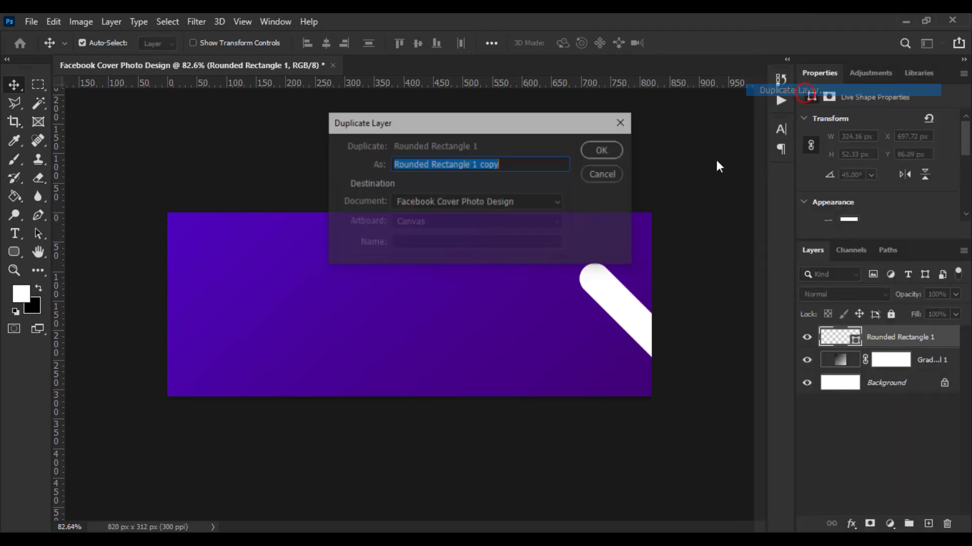
click(621, 157)
scroll(642, 338, up, 3)
drag(694, 321, 626, 320)
Step: Duplicate the second bar and place the third one parallel below it, at about X 597, Y 174 px
right_click(886, 346)
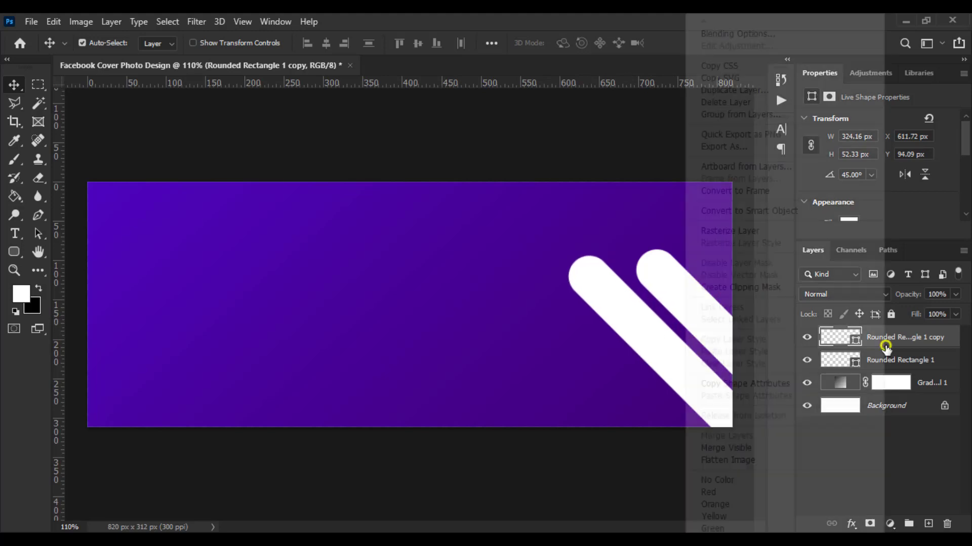
click(741, 89)
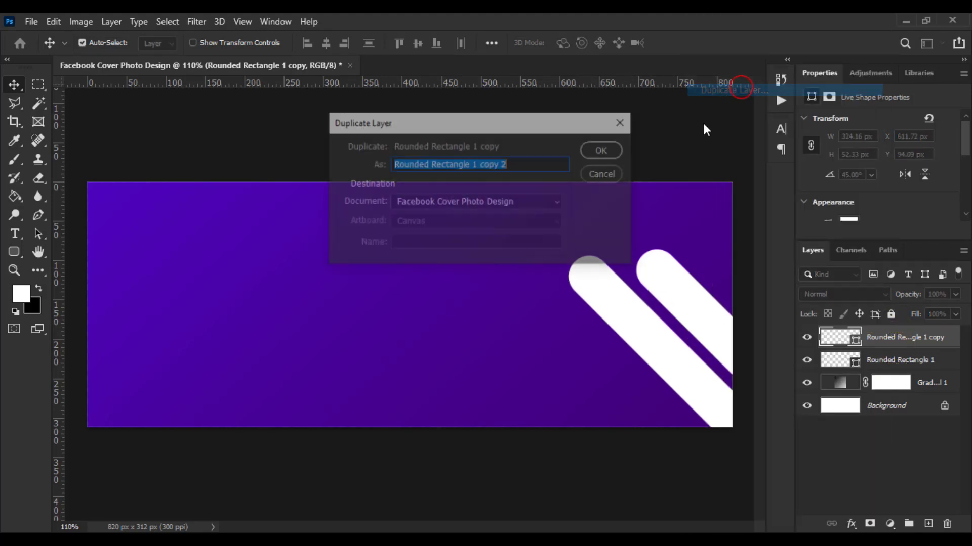
click(602, 148)
drag(647, 320, 634, 387)
scroll(683, 372, up, 2)
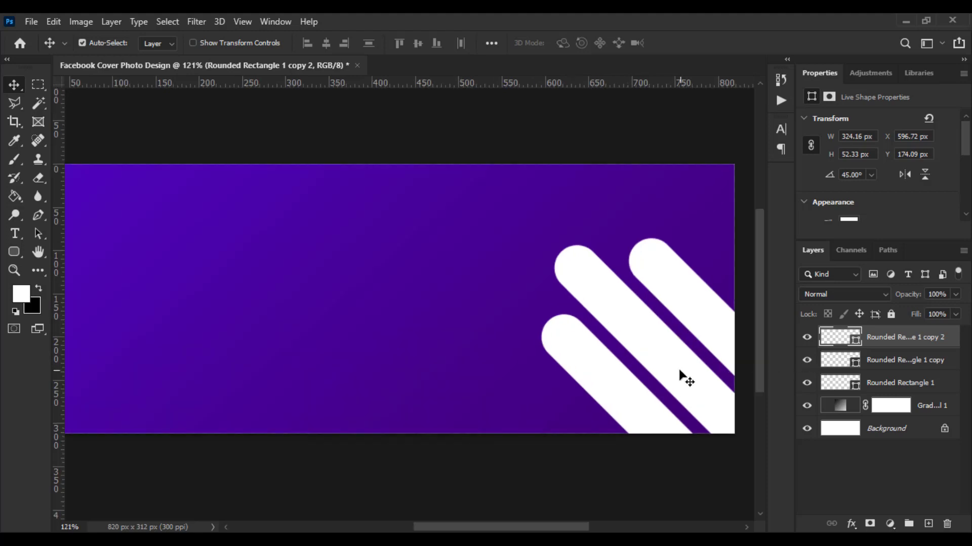
drag(701, 373, 628, 394)
scroll(620, 397, down, 1)
scroll(626, 406, down, 1)
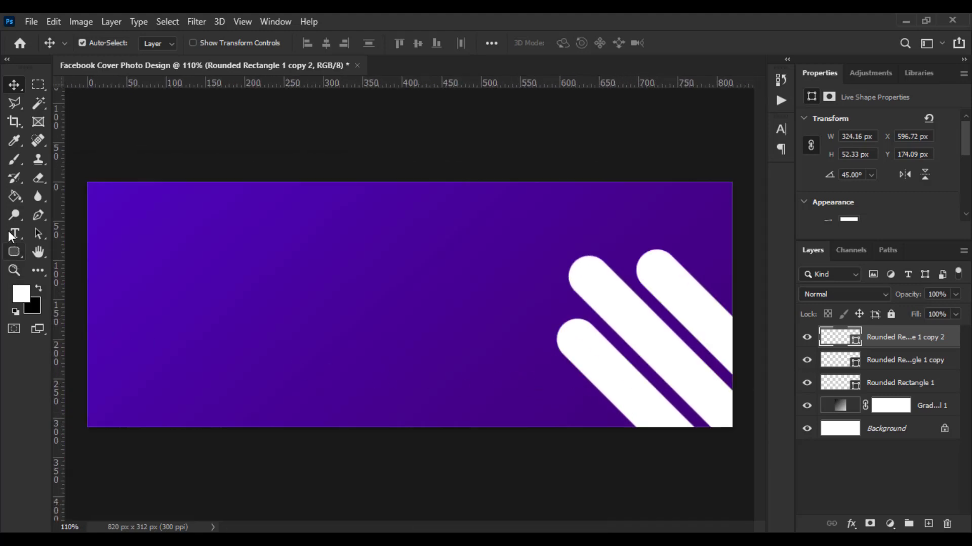
Step: Draw a white circle about 177 px across on a new shape layer directly above the gradient fill
click(14, 251)
click(66, 280)
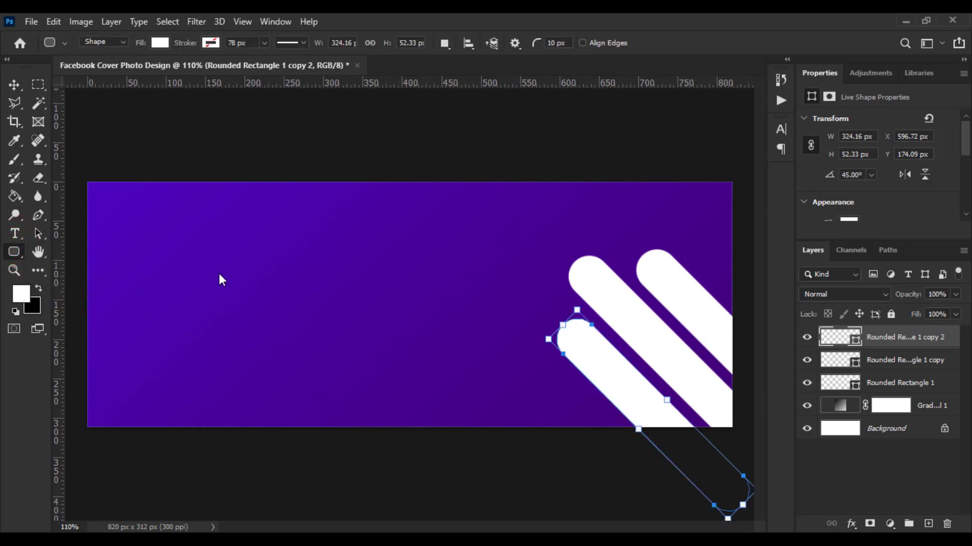
drag(199, 233, 347, 398)
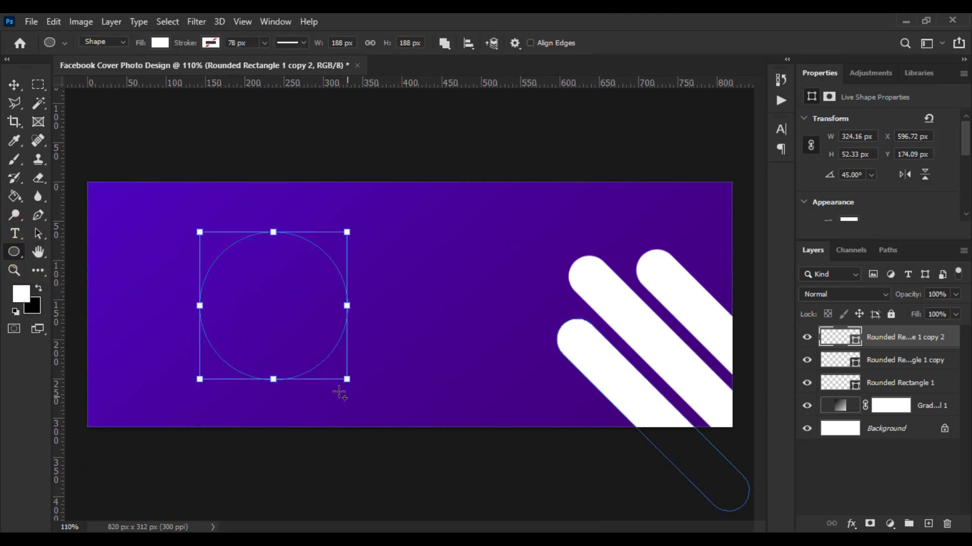
key(ctrl+z)
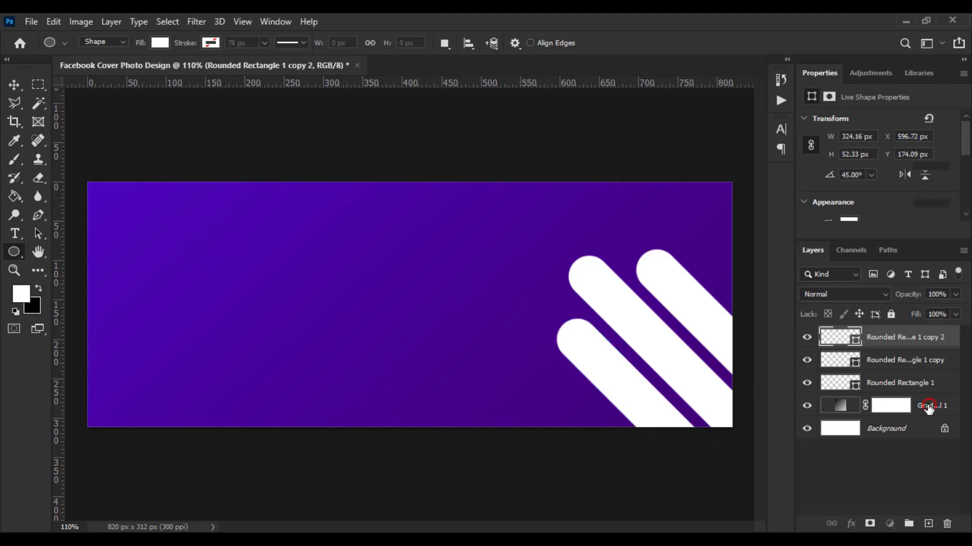
click(870, 405)
drag(264, 264, 393, 423)
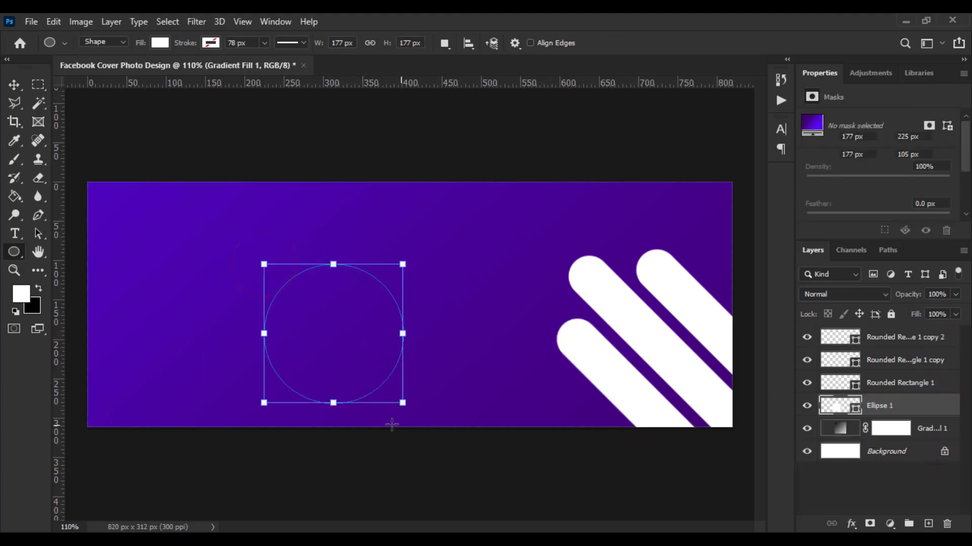
Step: Scale the circle up to about 234 px and move it over the bars' upper ends, at about X 539, Y 8 px
click(15, 84)
key(ctrl+t)
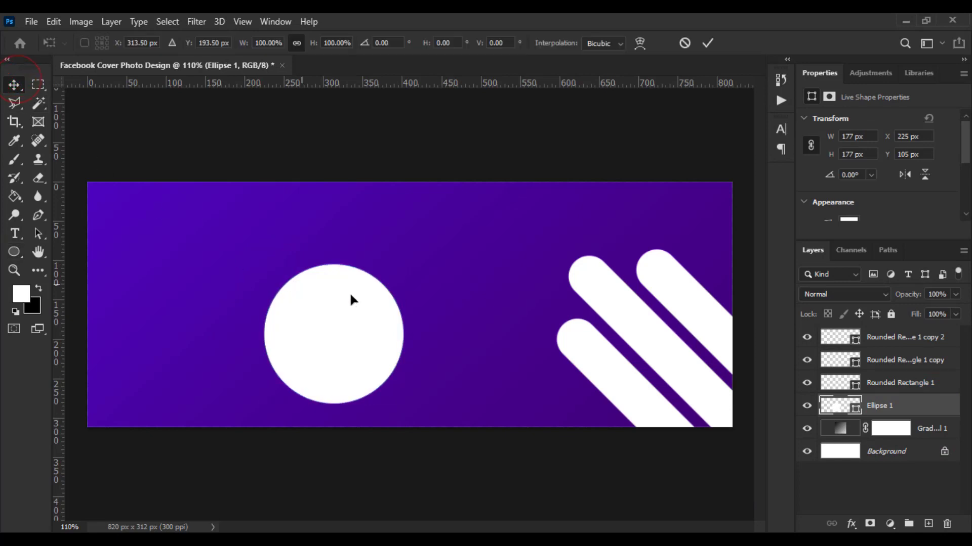
drag(402, 264, 447, 219)
drag(439, 326, 607, 290)
key(Return)
scroll(567, 322, up, 2)
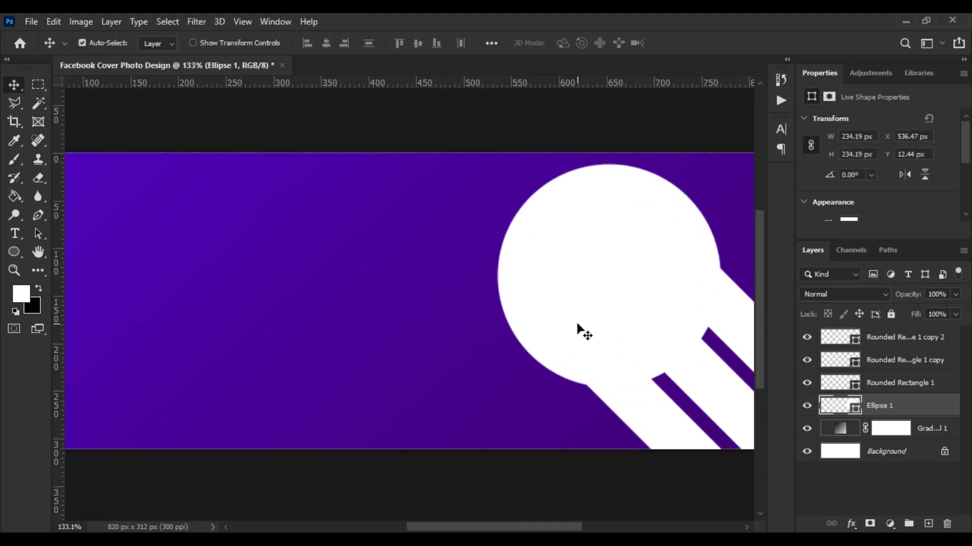
drag(566, 328, 483, 340)
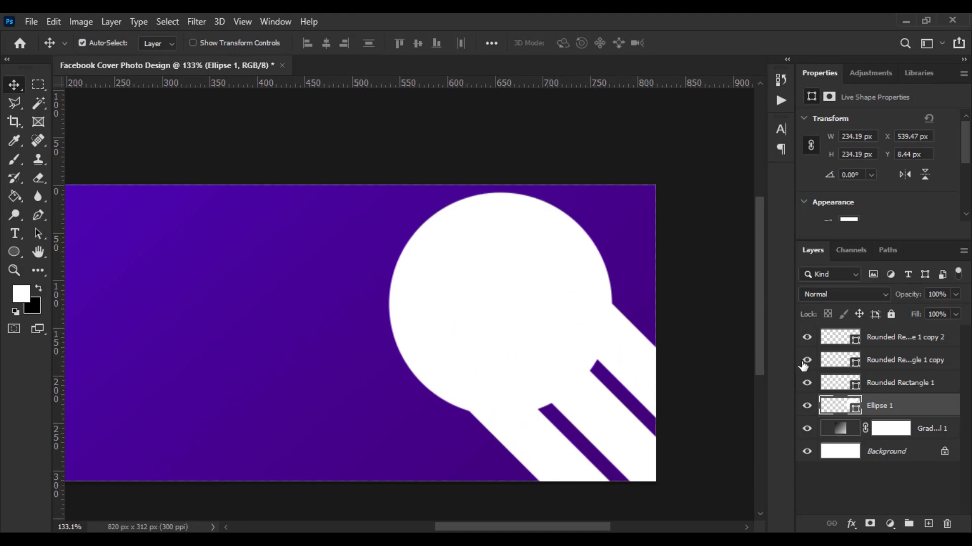
Step: Merge the three rounded bar layers into a single shape layer and check it by toggling its visibility
click(879, 383)
shift+click(883, 340)
right_click(883, 344)
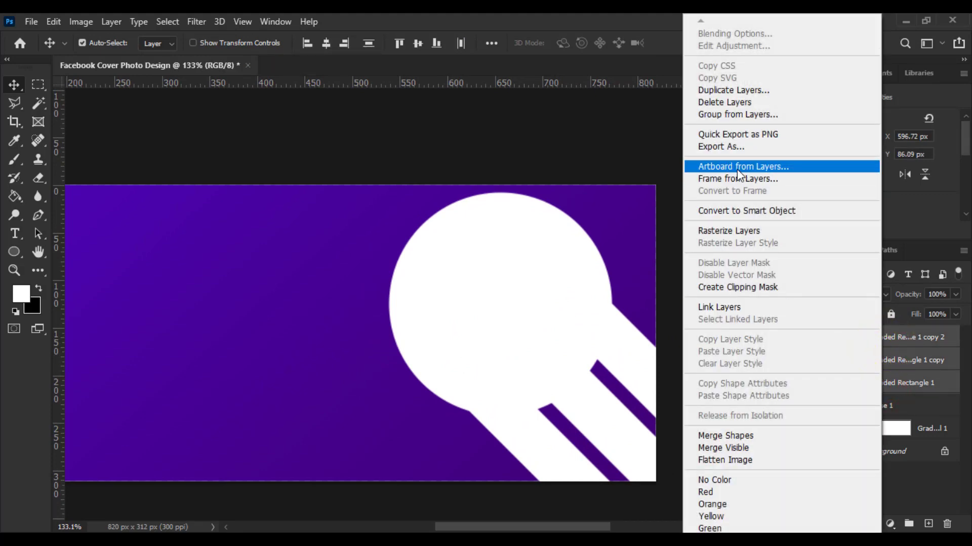
click(737, 435)
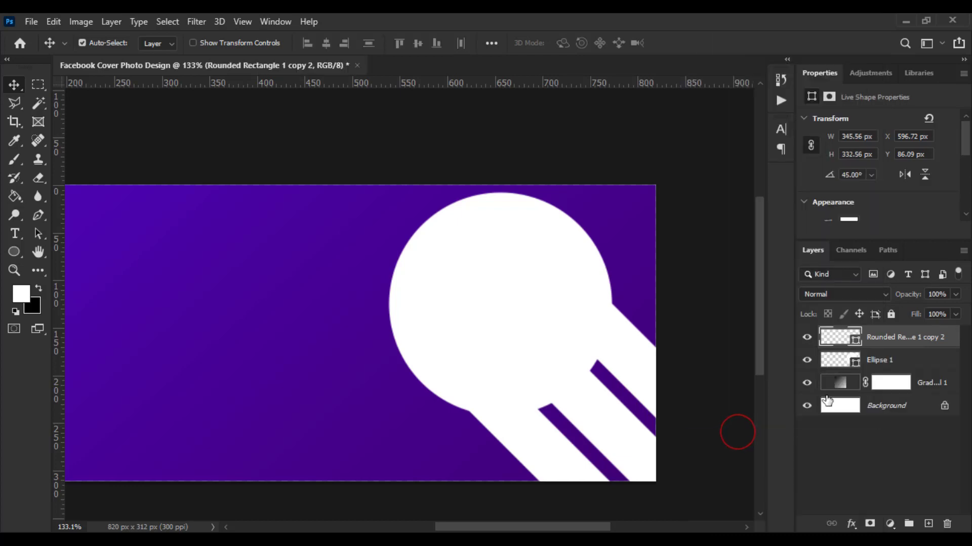
click(807, 338)
click(807, 338)
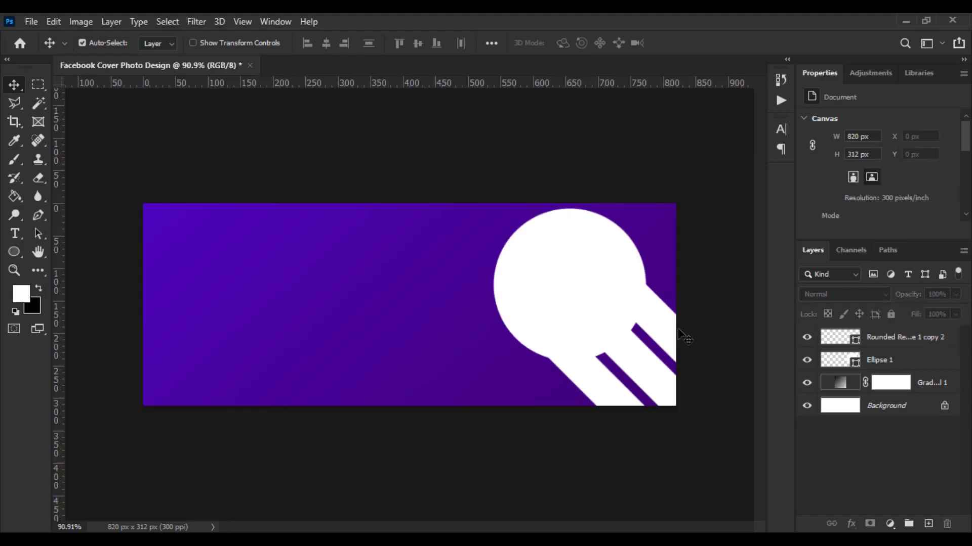
Step: Move the merged bars slightly right and down to about X 618, Y 96 px
drag(628, 324, 577, 296)
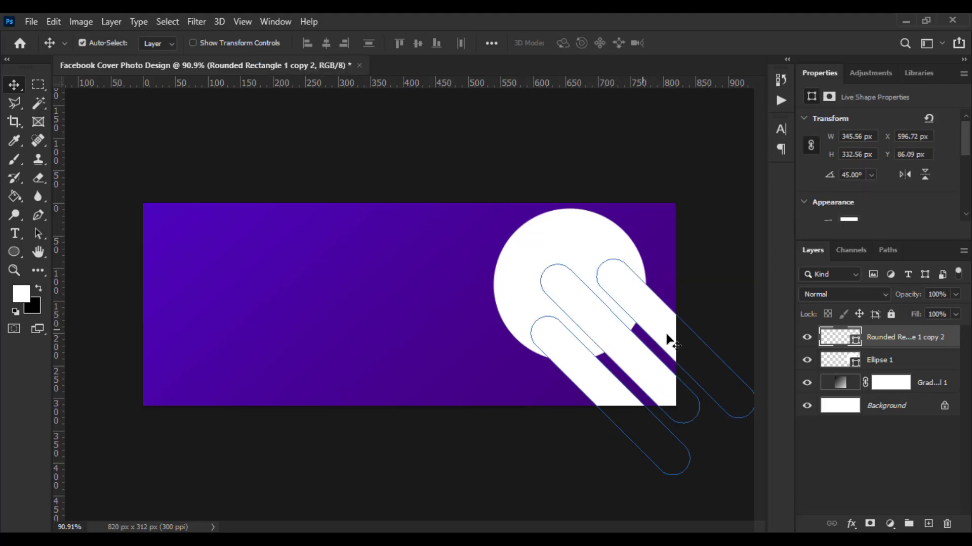
click(694, 305)
mouse_move(660, 328)
mouse_down()
mouse_move(695, 370)
mouse_move(667, 339)
mouse_move(674, 335)
mouse_up()
click(878, 427)
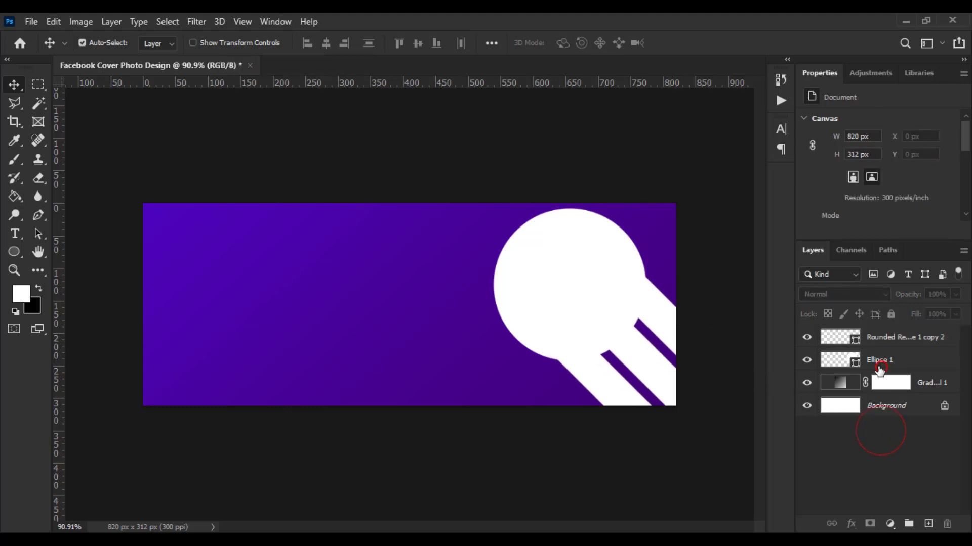
Step: Load the circle layer's outline as a selection and leave all layers deselected
click(881, 364)
click(846, 343)
click(836, 360)
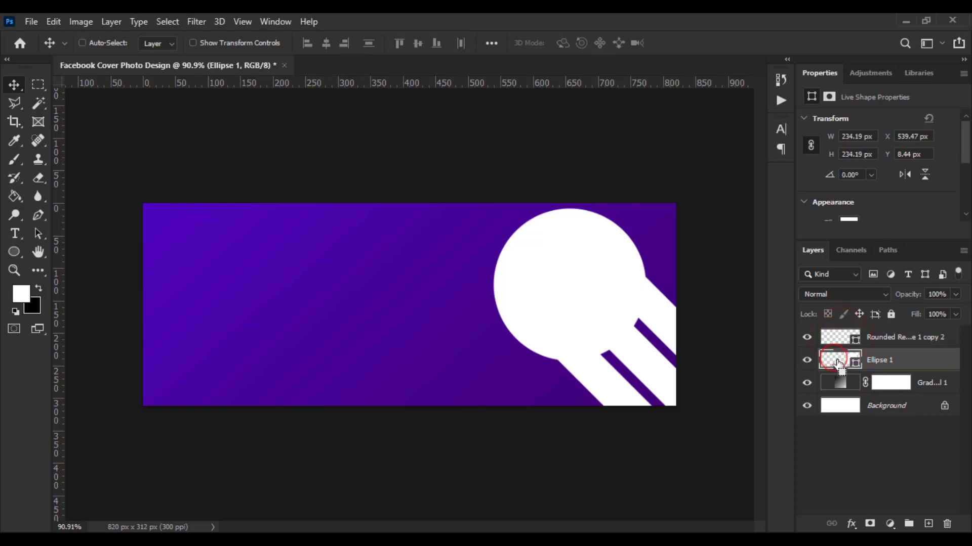
ctrl+click(836, 361)
click(878, 436)
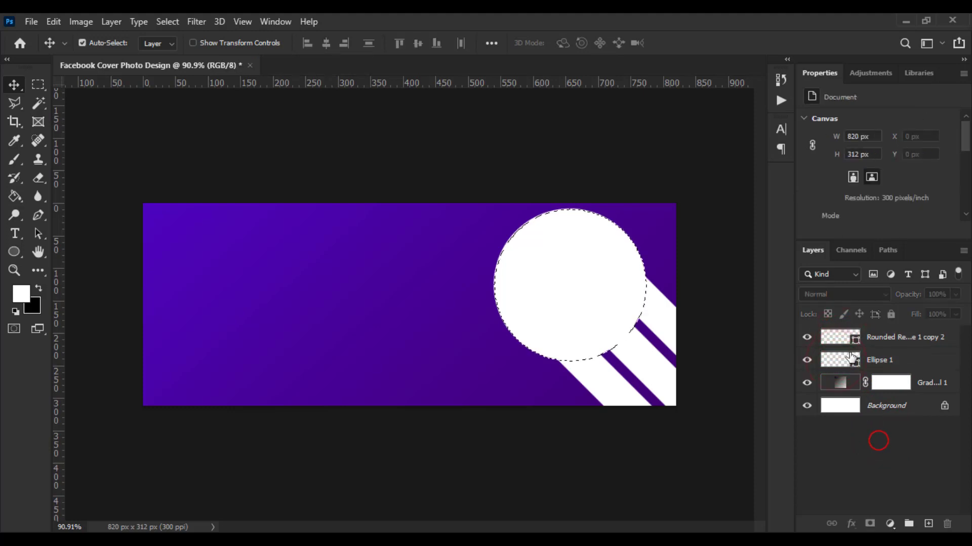
Step: Hide the circle, invert the selection and add it as a layer mask to the merged bars
click(879, 341)
click(805, 360)
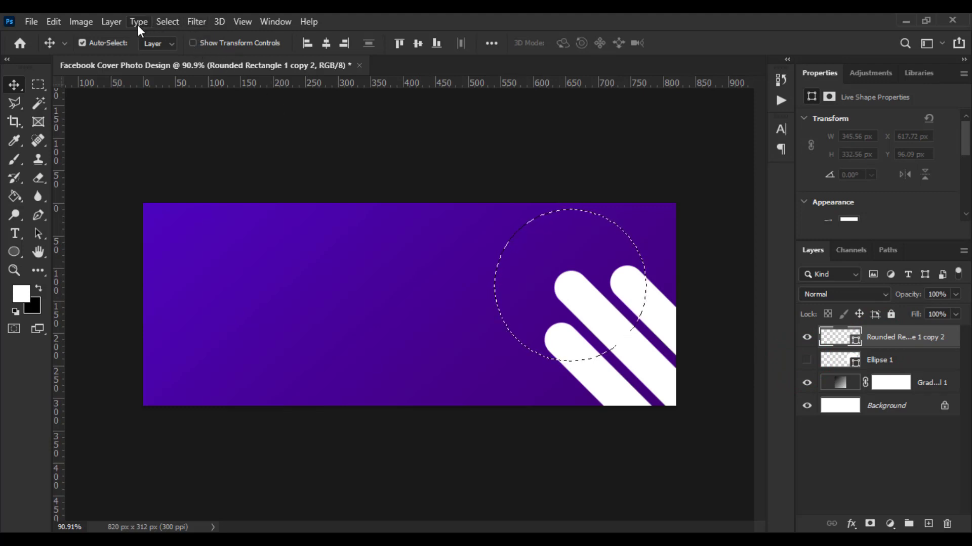
click(159, 23)
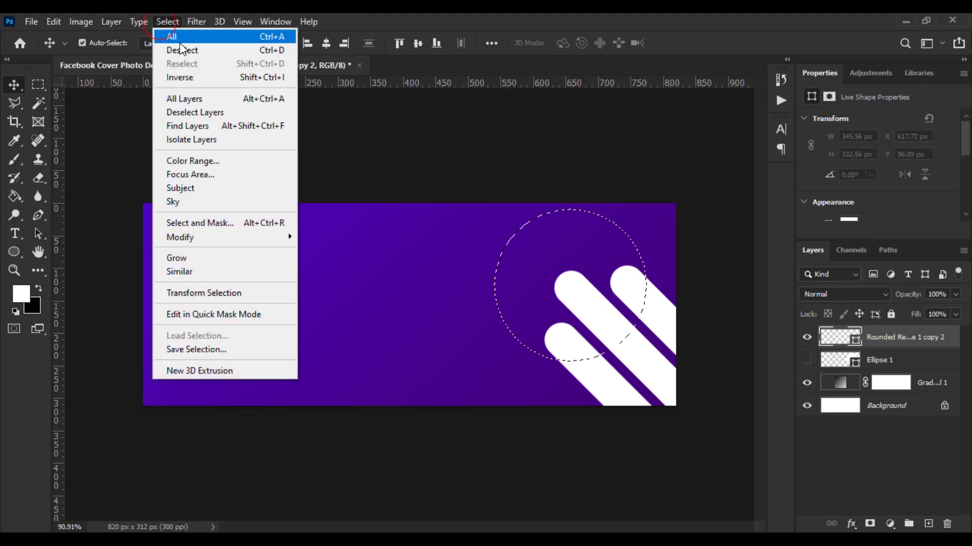
click(188, 77)
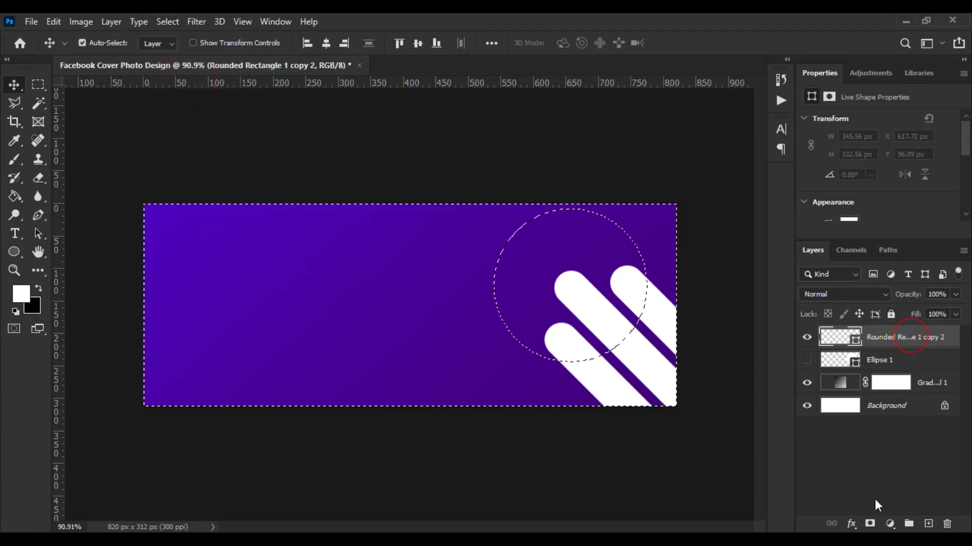
click(870, 523)
click(834, 473)
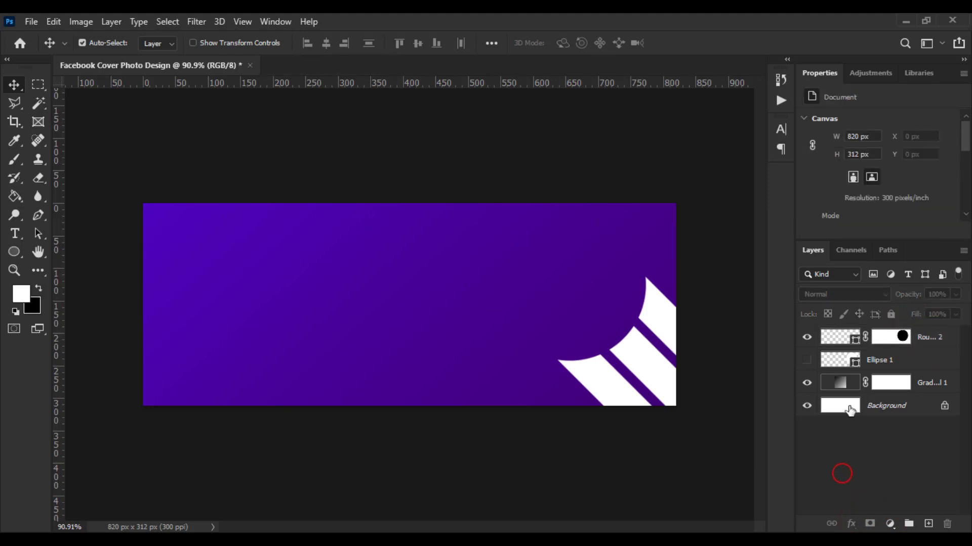
Step: Show the circle again and scale it down around its centre to about 212 px, leaving a gap to the bars
click(807, 360)
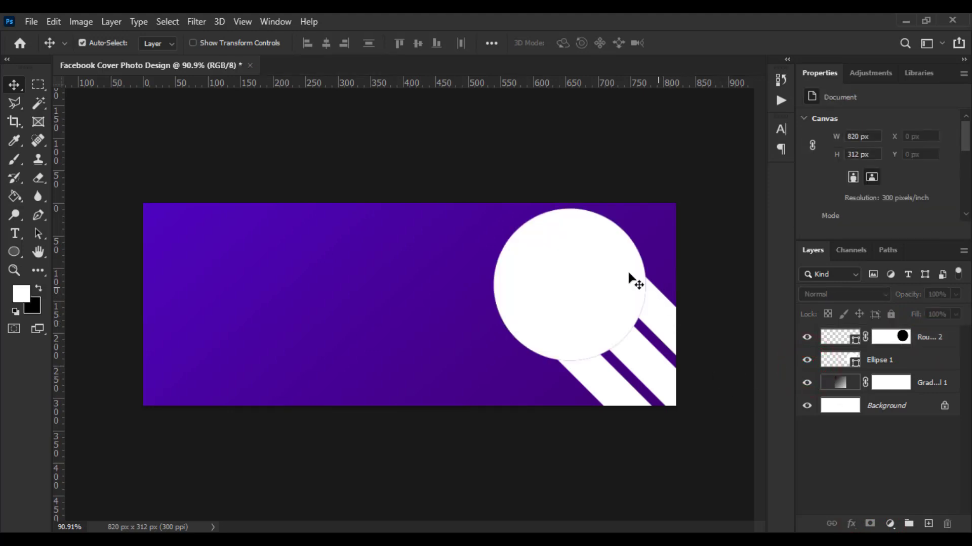
ctrl+click(596, 268)
key(ctrl+t)
drag(645, 210, 638, 217)
key(Return)
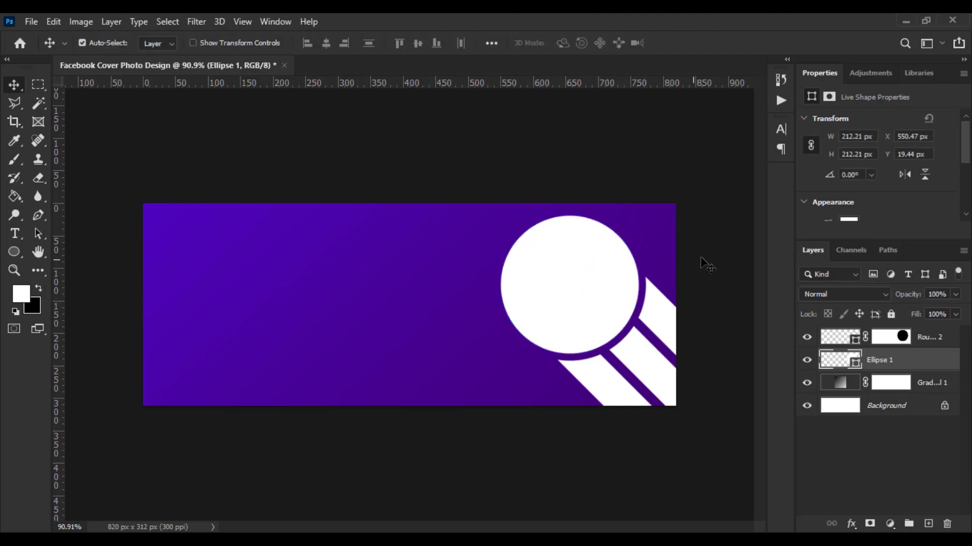
Step: Add a vertical guide at about 250 px and place the Pexels portrait photo 2744193 as an embedded image
scroll(703, 256, up, 2)
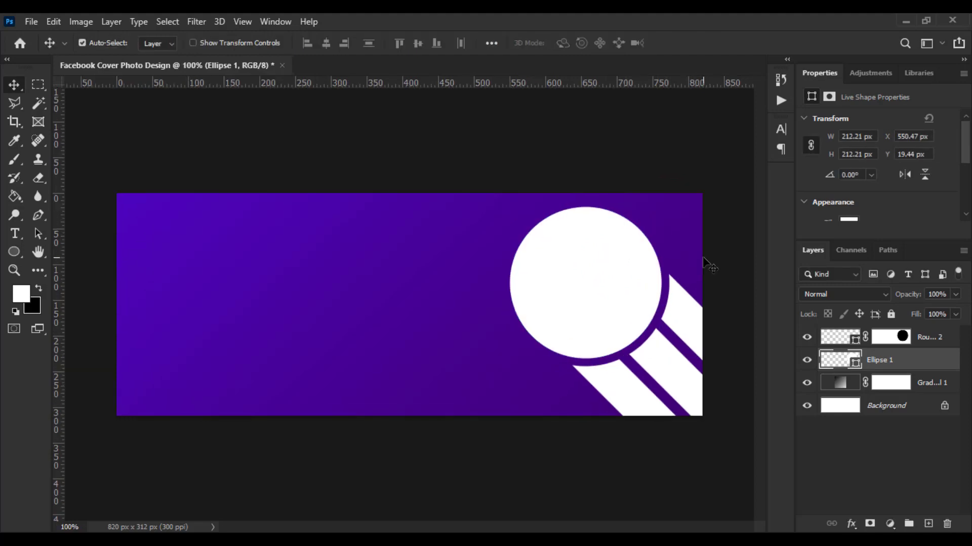
drag(58, 197, 285, 197)
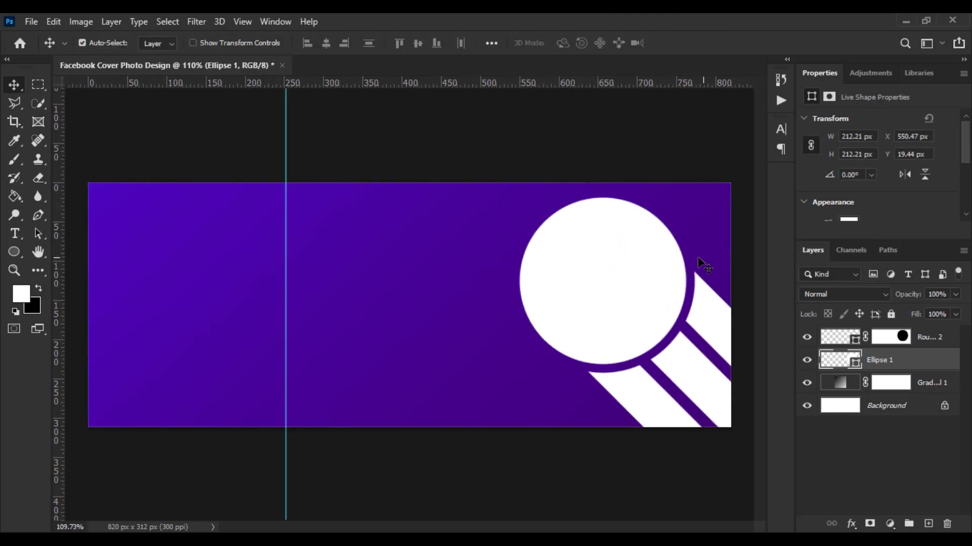
click(30, 22)
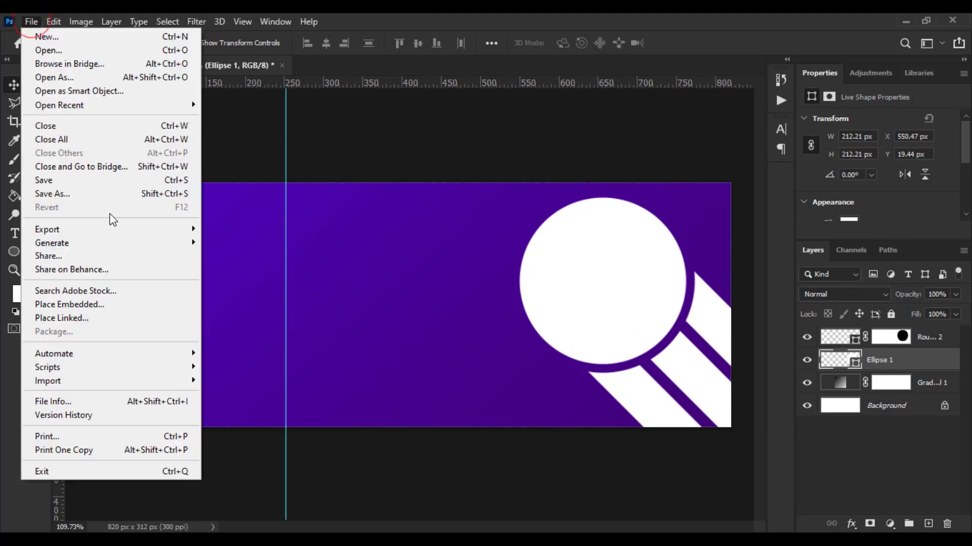
click(91, 305)
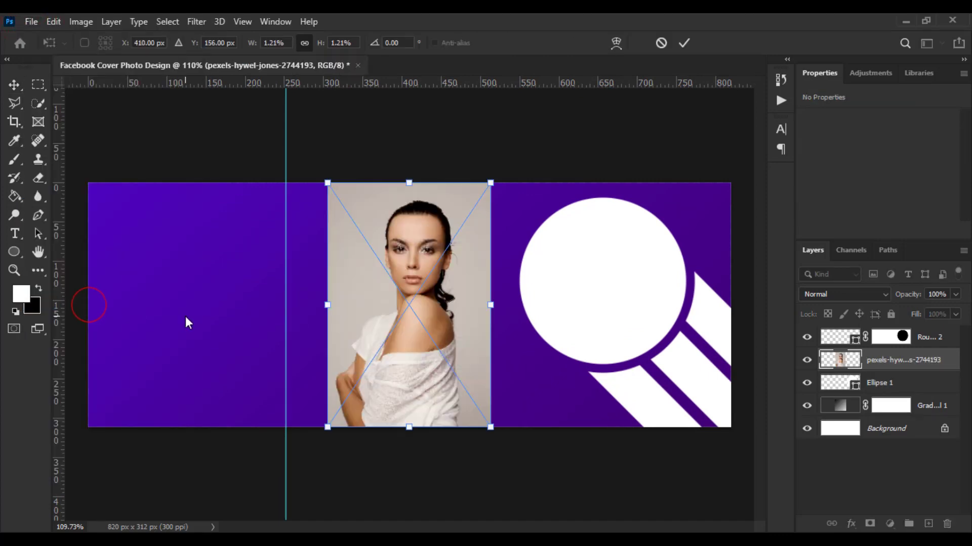
Step: Move the portrait over the white circle and enlarge it slightly to about 213 × 318 px
scroll(185, 317, up, 3)
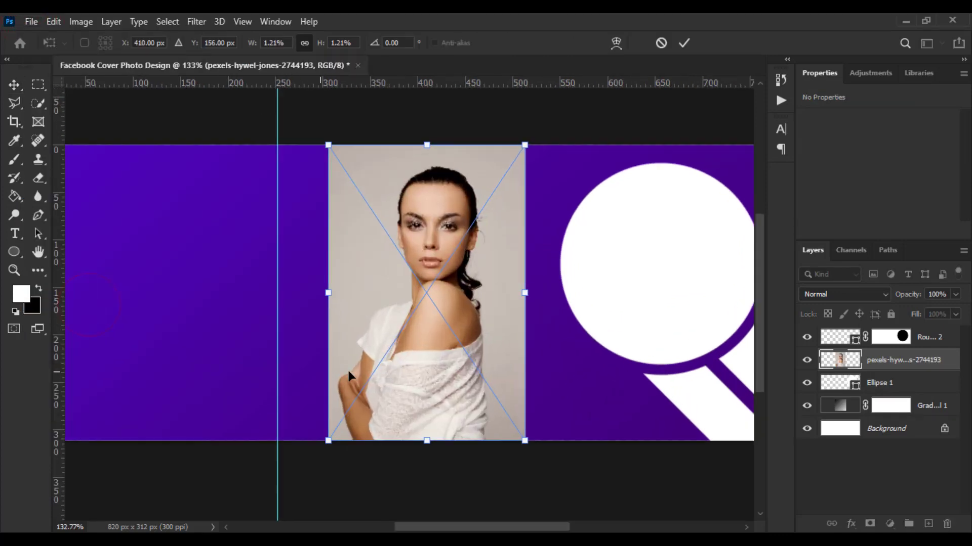
mouse_move(485, 372)
mouse_down()
mouse_move(645, 377)
mouse_move(413, 378)
mouse_move(487, 372)
mouse_move(481, 382)
mouse_up()
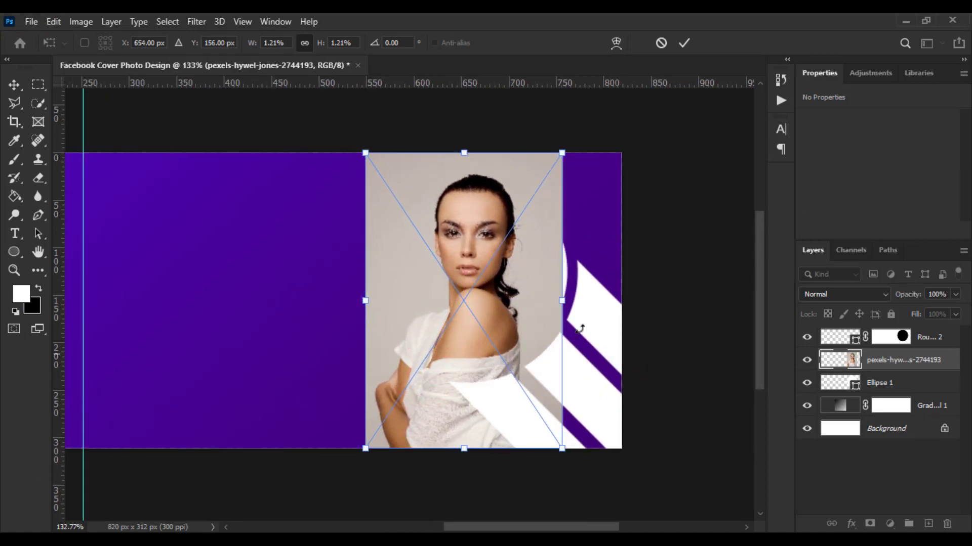
drag(565, 300, 568, 304)
key(Return)
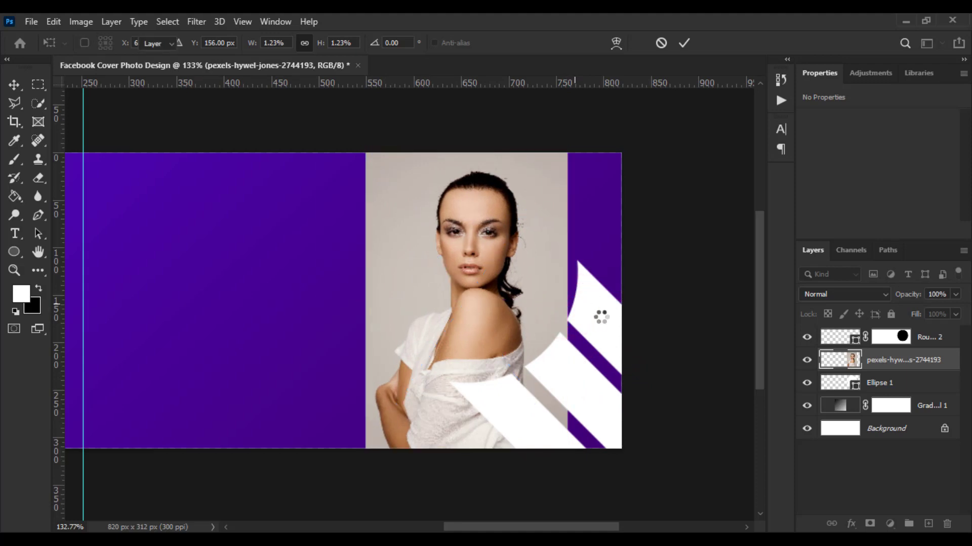
Step: Move the portrait layer to the top of the layer stack and rasterize it
drag(895, 360, 893, 335)
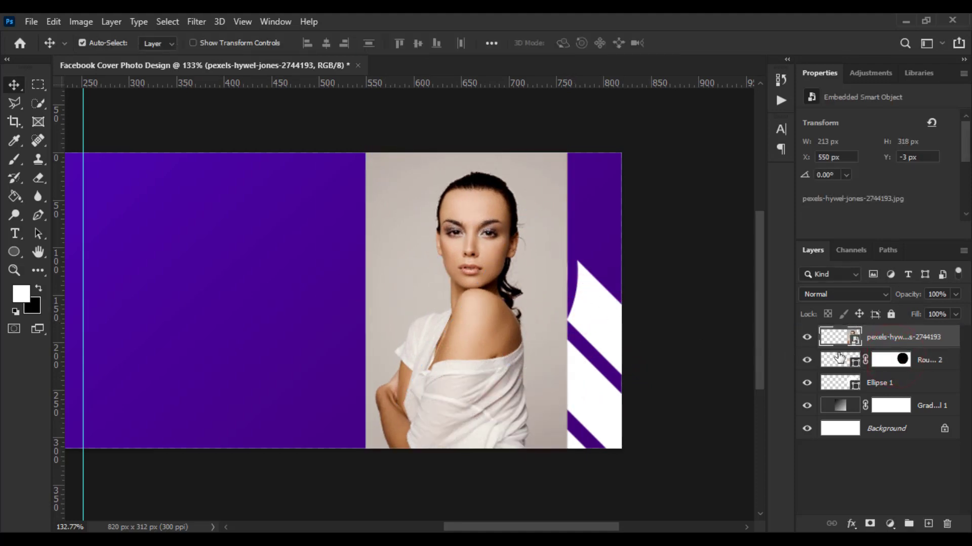
right_click(892, 337)
click(748, 291)
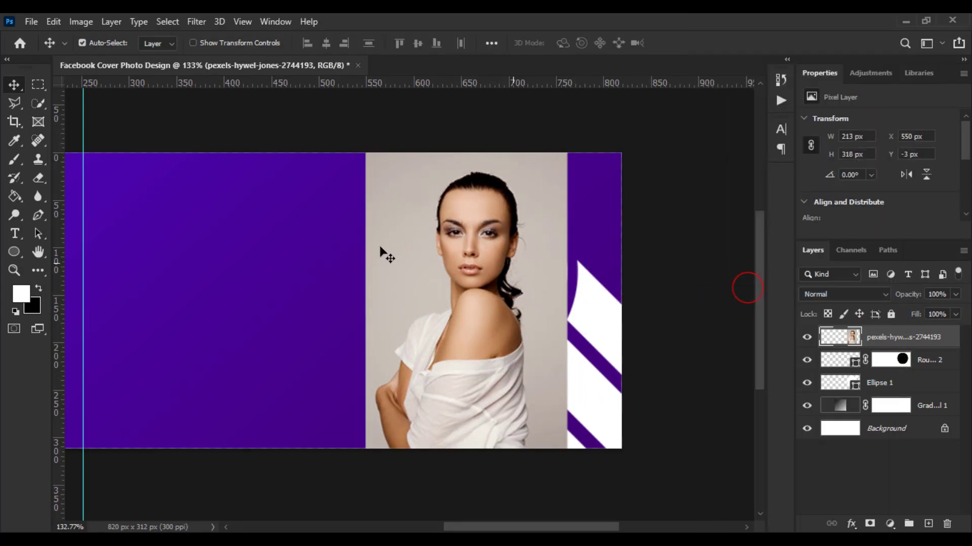
Step: Select the woman in the portrait photo with a rectangular Object Selection around her whole figure
right_click(32, 106)
click(68, 104)
scroll(544, 189, up, 2)
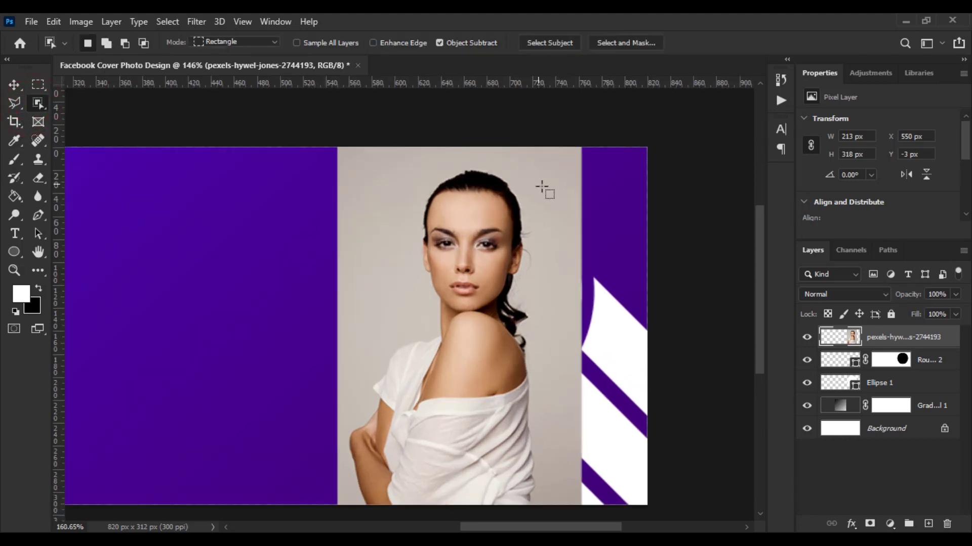
drag(558, 178, 530, 137)
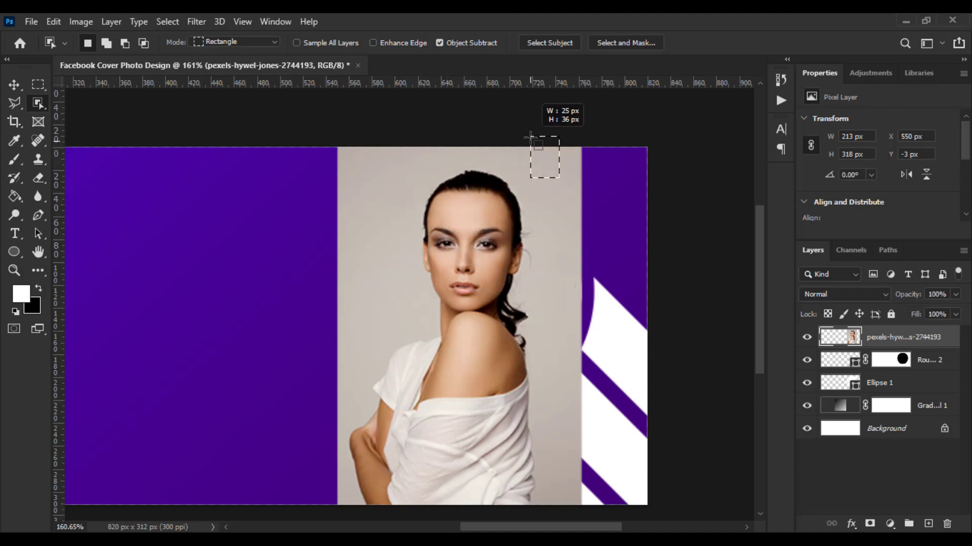
drag(537, 173, 363, 487)
scroll(539, 174, down, 1)
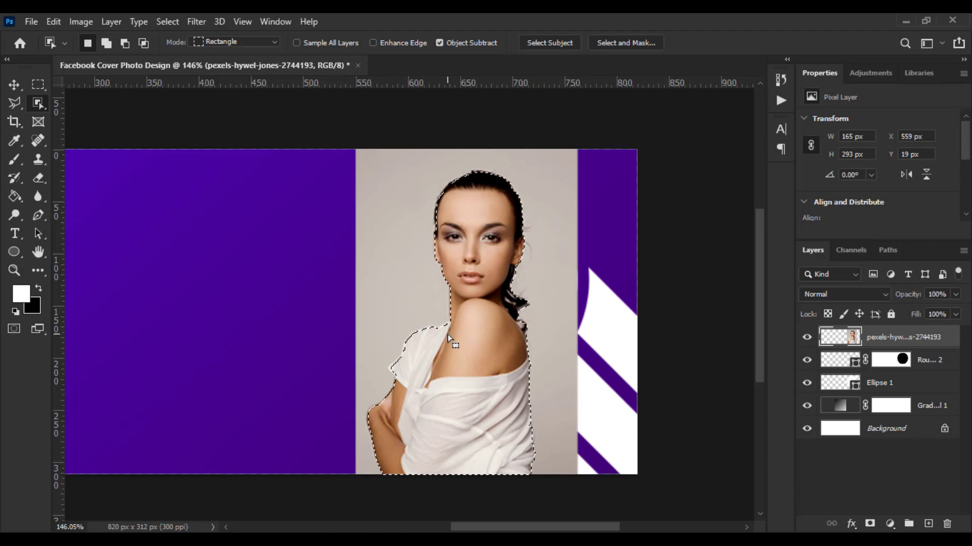
Step: Refine the selection edge along the white blouse's shoulder and sleeve with the Quick Selection Tool in add mode
scroll(453, 182, up, 3)
scroll(455, 188, up, 5)
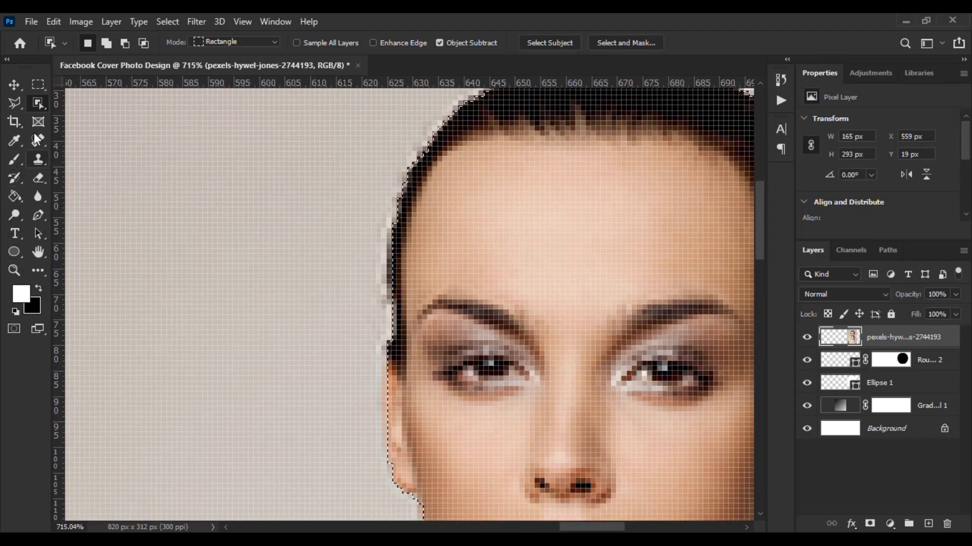
scroll(222, 204, down, 3)
scroll(248, 215, down, 3)
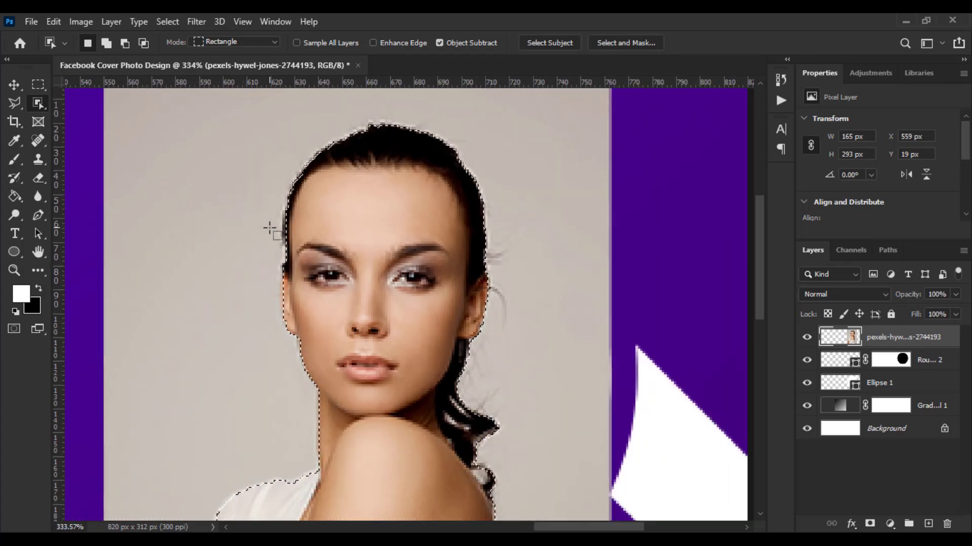
scroll(292, 446, up, 4)
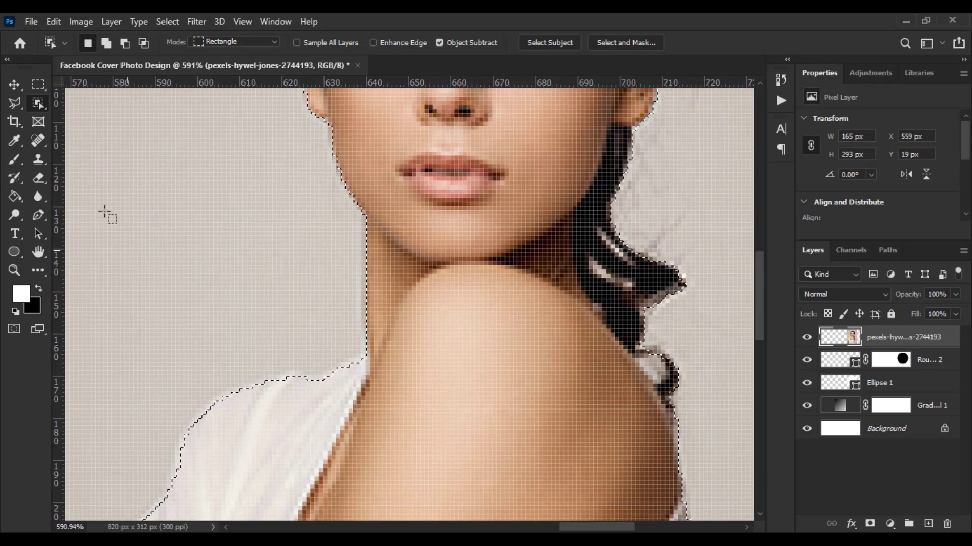
click(38, 101)
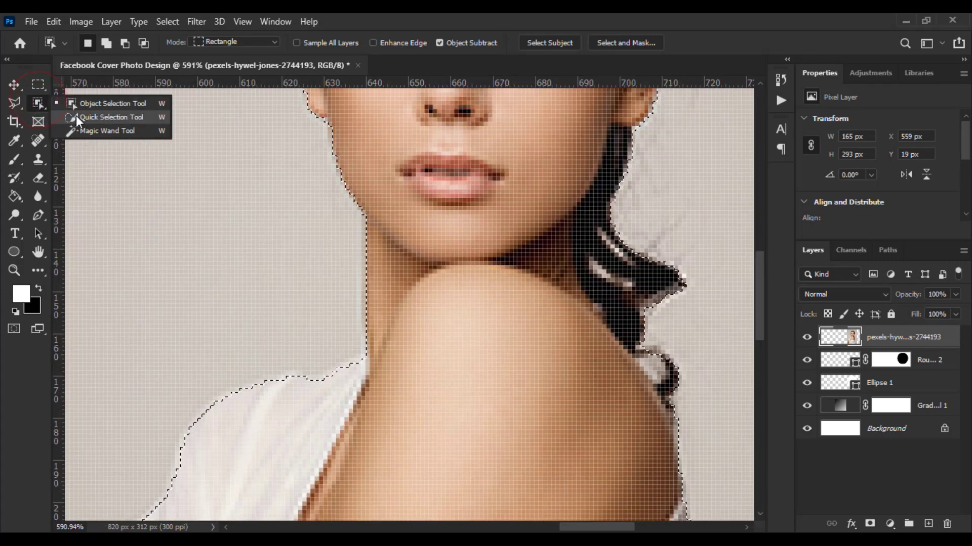
click(81, 117)
scroll(243, 375, up, 1)
scroll(344, 400, up, 1)
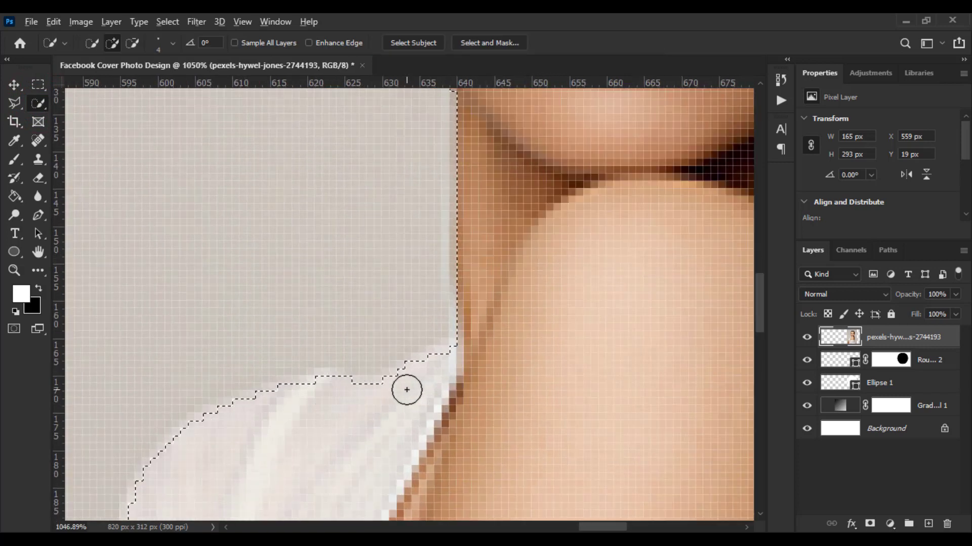
mouse_move(397, 388)
mouse_down()
mouse_move(371, 394)
mouse_move(440, 397)
mouse_move(430, 367)
mouse_move(380, 397)
mouse_move(339, 394)
mouse_move(271, 408)
mouse_move(277, 415)
mouse_move(369, 297)
mouse_move(297, 323)
mouse_up()
drag(278, 389, 312, 267)
click(271, 329)
drag(293, 386, 278, 271)
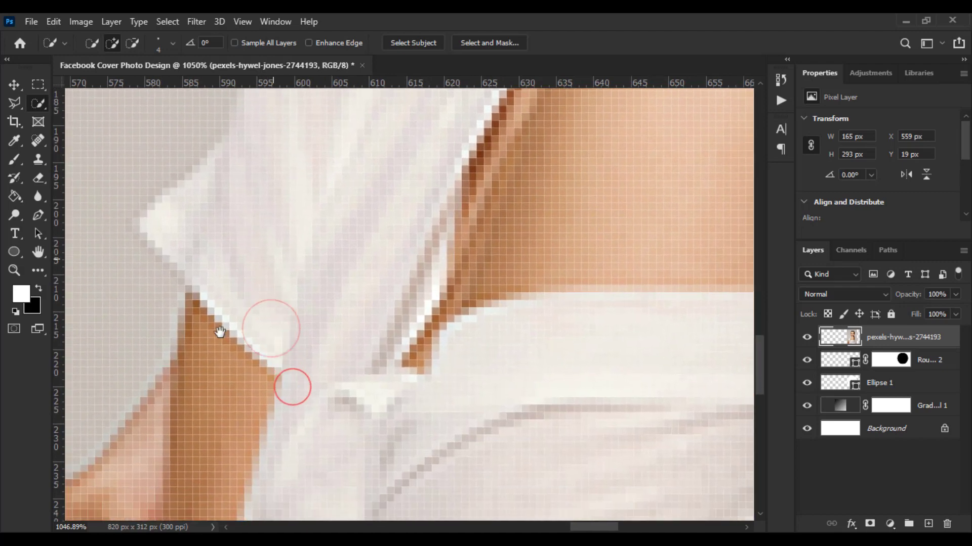
Step: Refine the selection along the outer edge of the bent arm, from the sleeve past the elbow to the photo's lower edge
drag(206, 322, 283, 290)
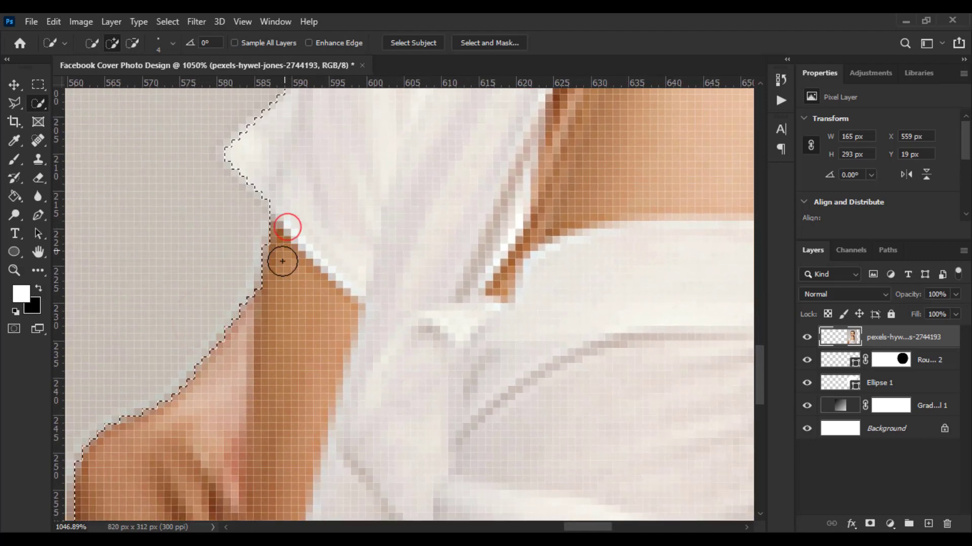
drag(284, 345, 313, 290)
scroll(246, 365, down, 5)
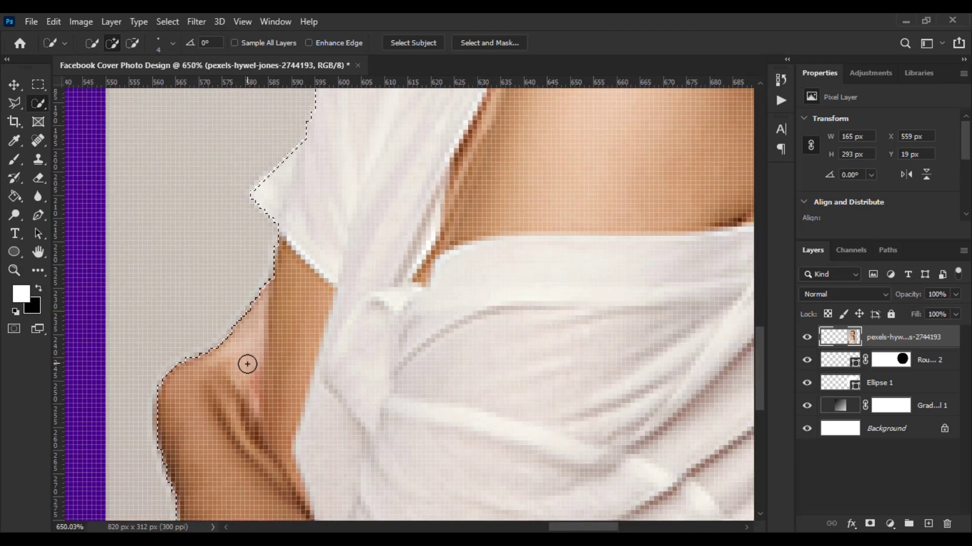
drag(203, 420, 266, 342)
scroll(234, 332, up, 4)
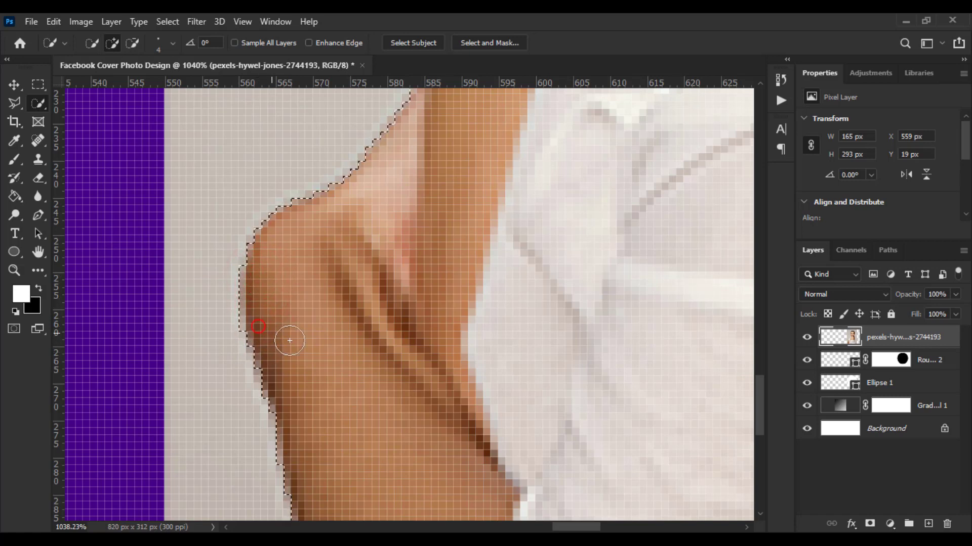
scroll(304, 347, down, 5)
drag(314, 360, 306, 256)
scroll(297, 321, up, 8)
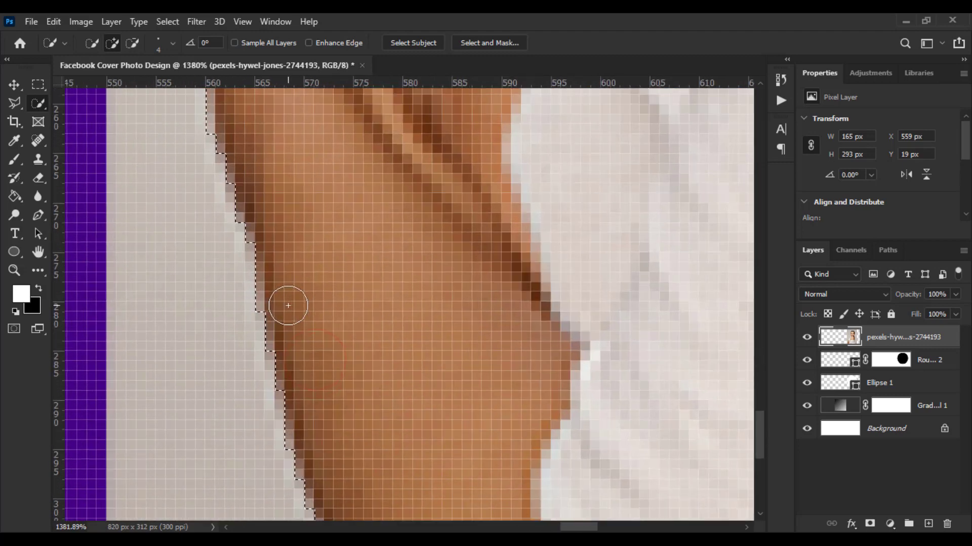
scroll(276, 246, down, 10)
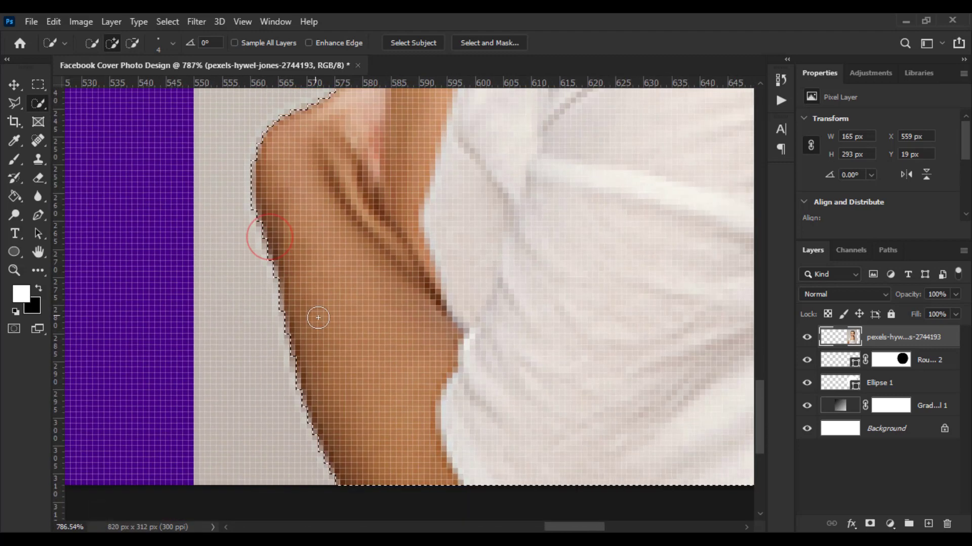
drag(398, 284, 339, 442)
Step: Check and touch up the selection where the arm meets the sleeve and up along the blouse shoulder to the neck
scroll(301, 365, up, 10)
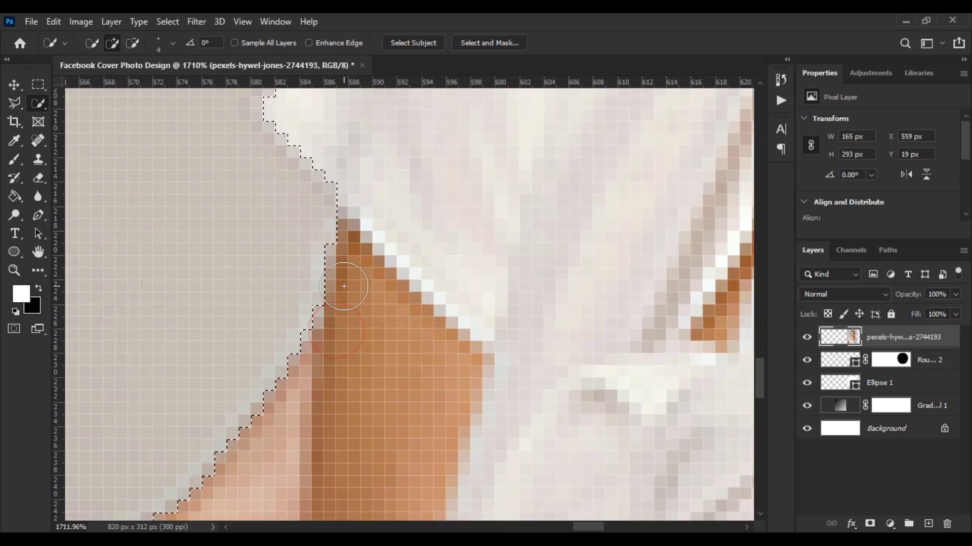
scroll(353, 276, down, 2)
drag(362, 283, 344, 420)
scroll(356, 266, up, 2)
drag(355, 266, 314, 438)
drag(385, 292, 332, 432)
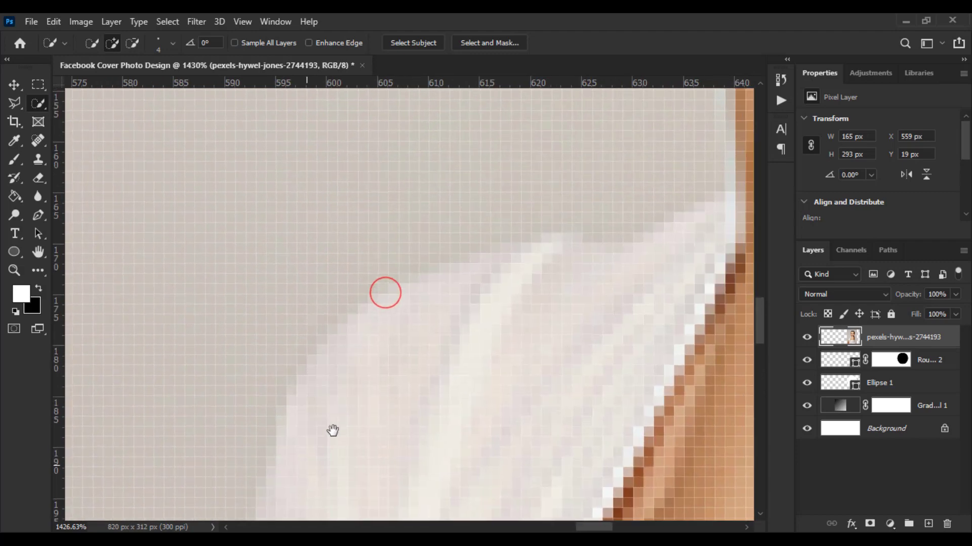
drag(429, 313, 364, 363)
drag(455, 309, 371, 442)
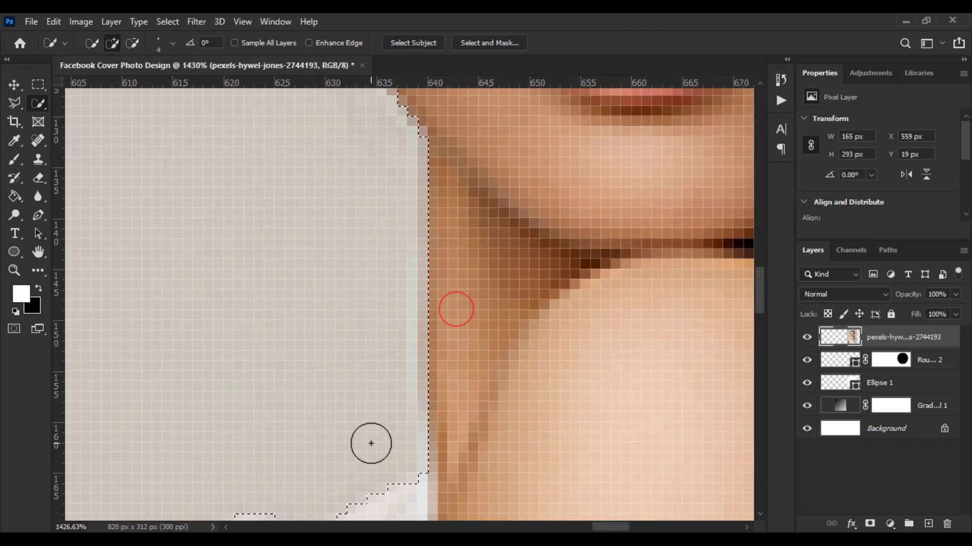
Step: Extend the selection to the edge of the neck above the blouse and follow it up along the jawline
scroll(371, 442, down, 5)
scroll(404, 408, up, 7)
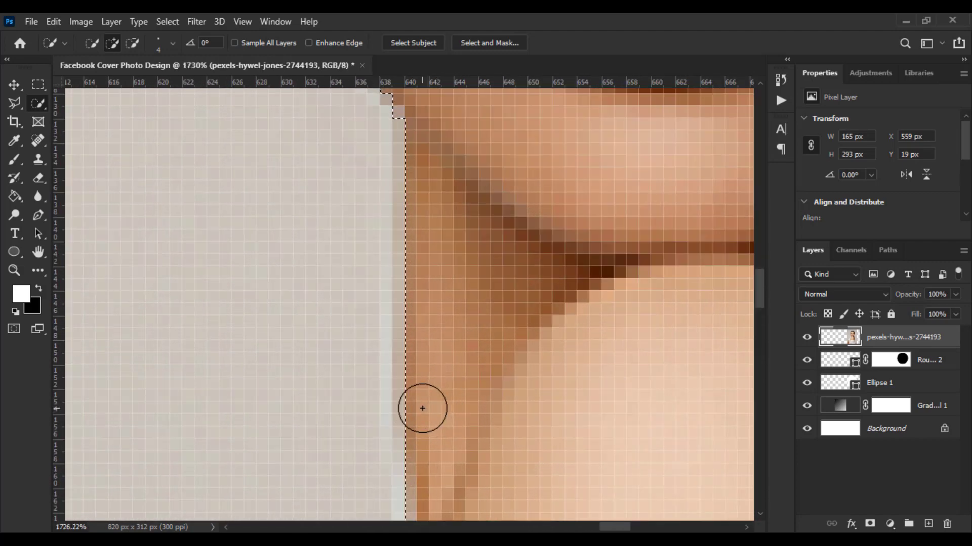
drag(426, 467, 436, 356)
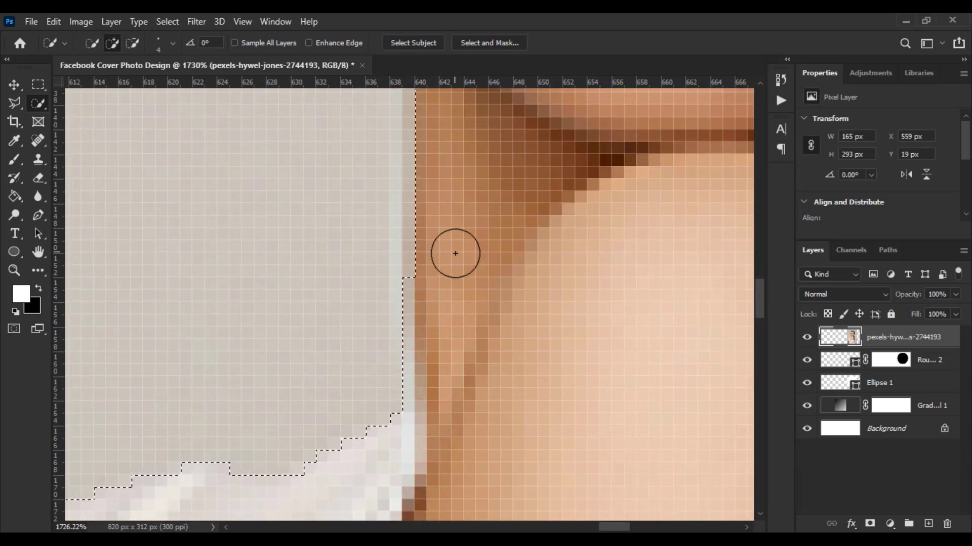
drag(453, 242, 439, 468)
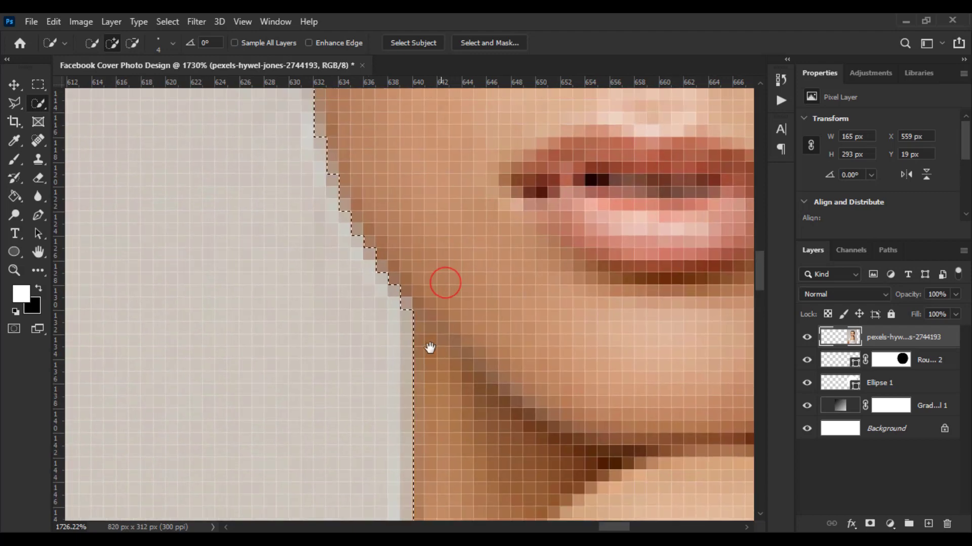
drag(428, 336, 442, 508)
drag(371, 308, 402, 454)
Step: Add the edge of the ear beside the cheek to the selection and subtract the stray background pixels above it
scroll(344, 333, down, 6)
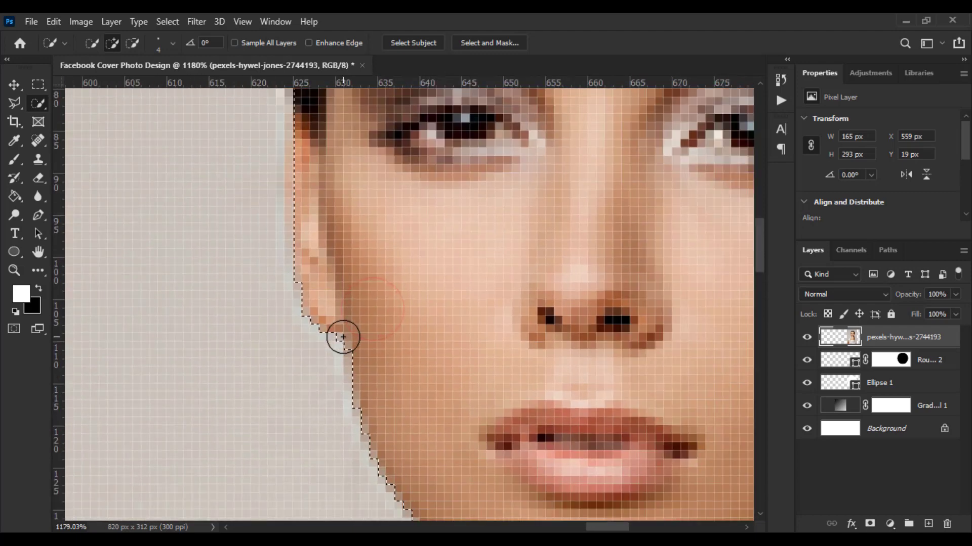
drag(342, 269, 360, 408)
scroll(308, 327, up, 5)
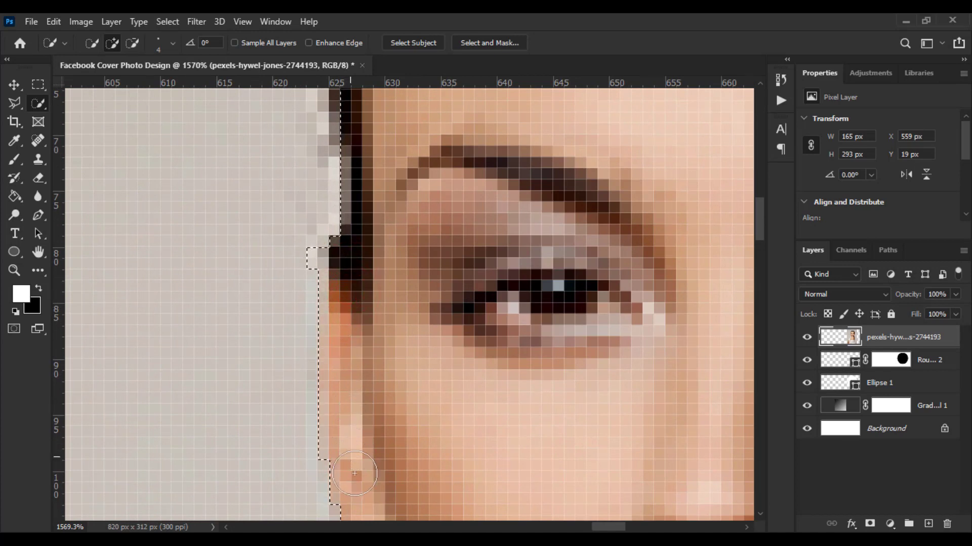
mouse_move(354, 473)
mouse_down()
mouse_move(358, 369)
mouse_move(358, 387)
mouse_up()
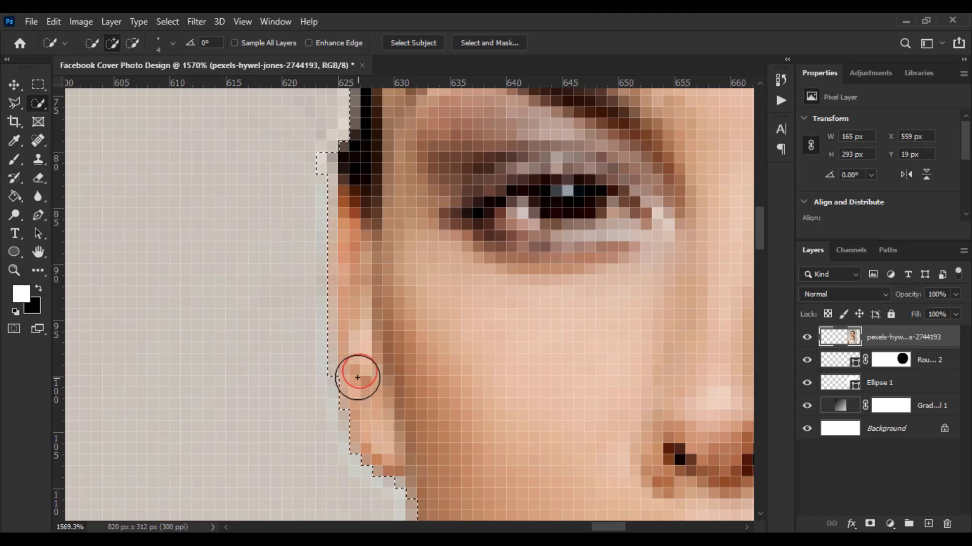
scroll(385, 429, down, 5)
scroll(386, 410, up, 3)
scroll(319, 405, up, 5)
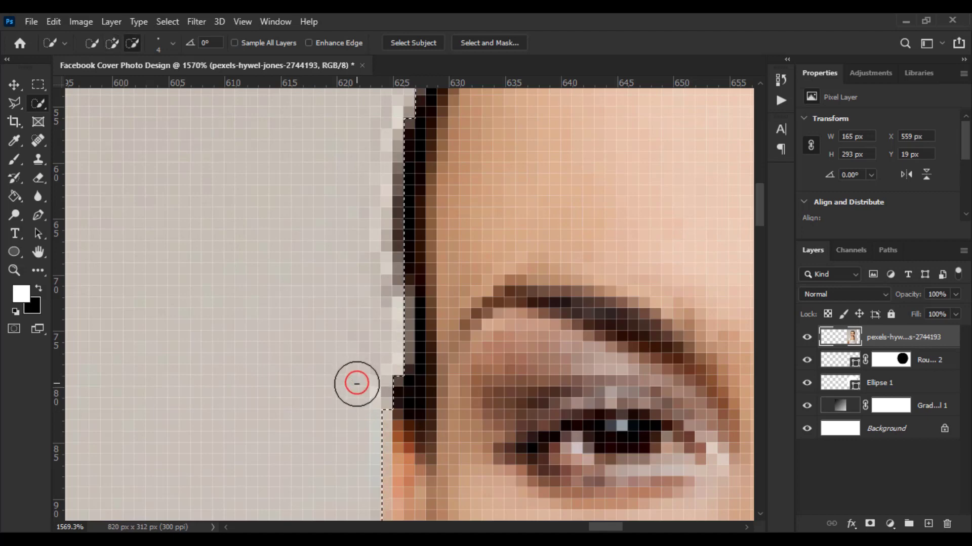
Step: Add the missing dark hair pixels along the crown and upper hairline to the selection
scroll(363, 404, down, 5)
scroll(369, 441, up, 3)
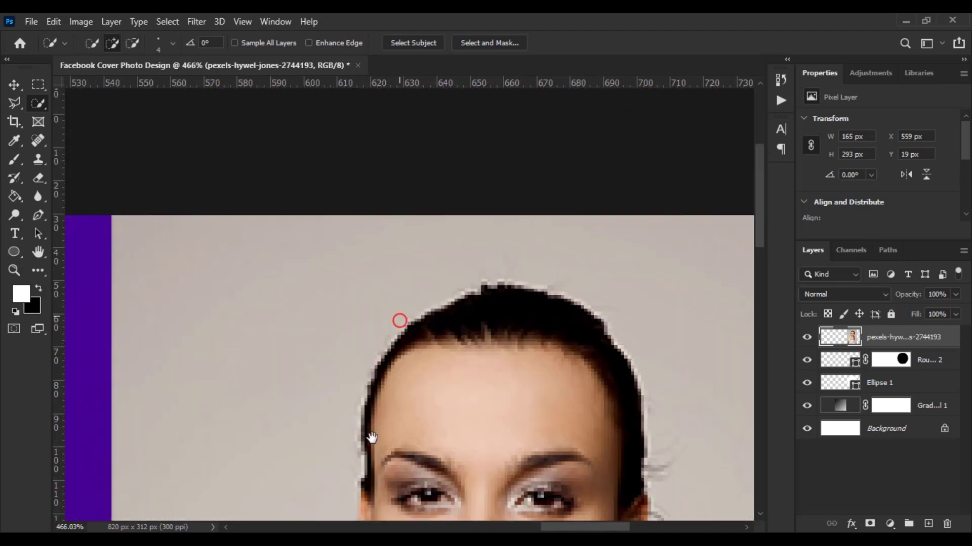
scroll(392, 408, up, 4)
scroll(475, 292, up, 3)
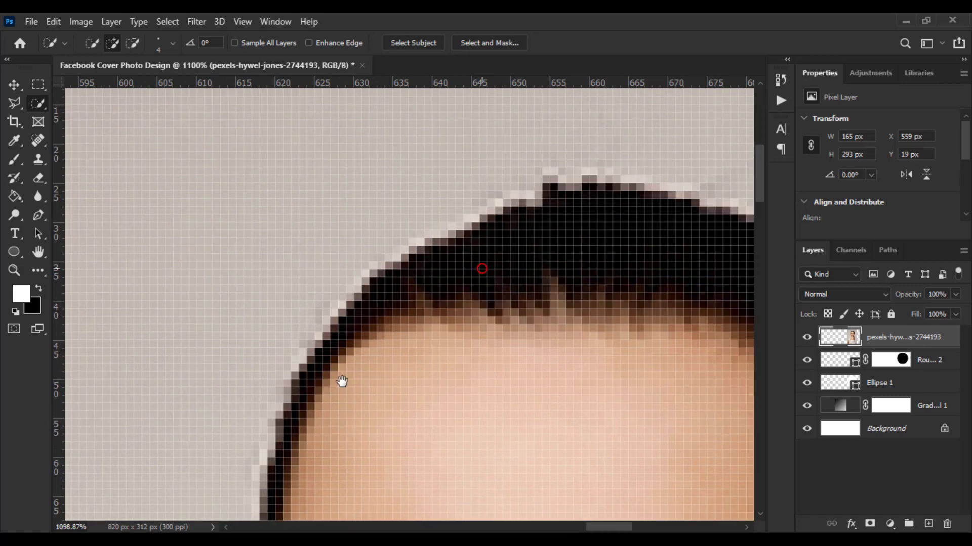
click(410, 318)
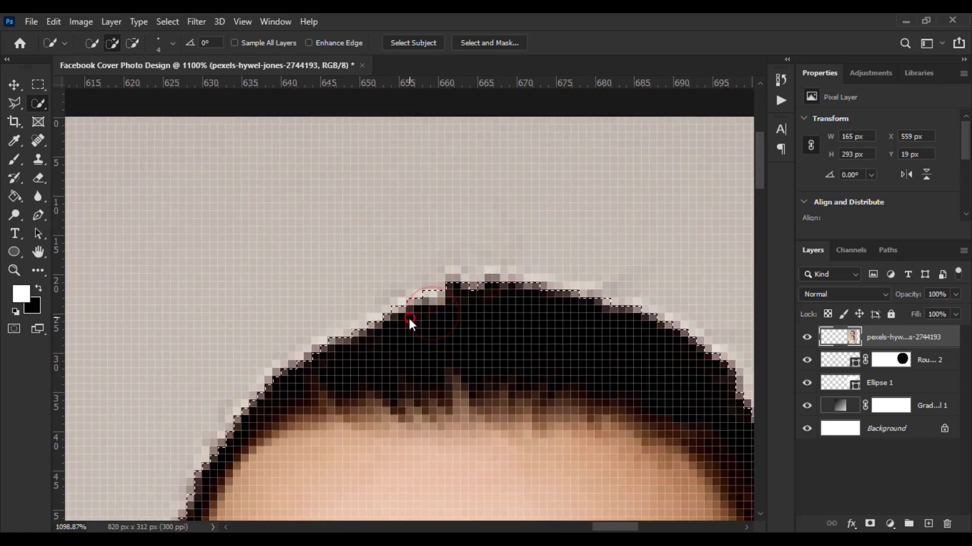
drag(327, 408, 392, 315)
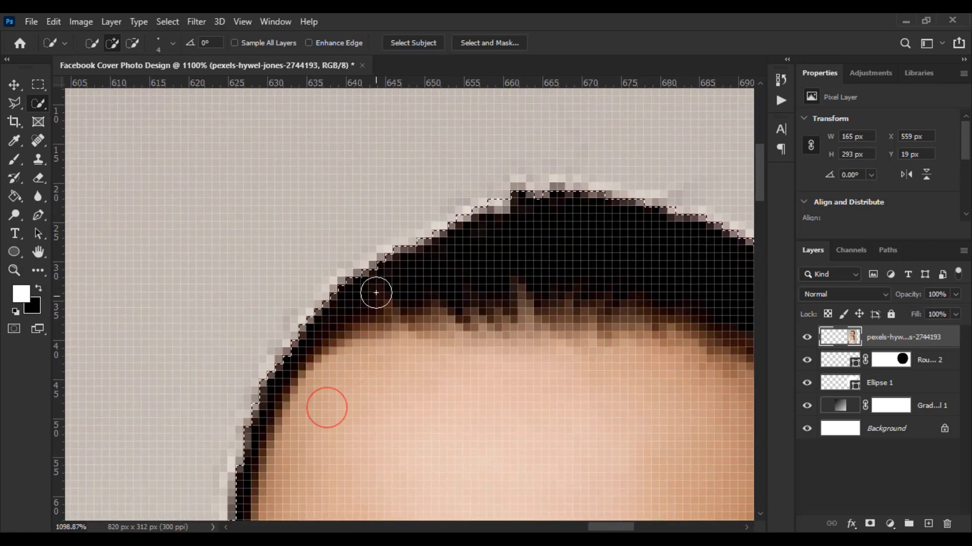
click(377, 286)
drag(365, 358, 415, 255)
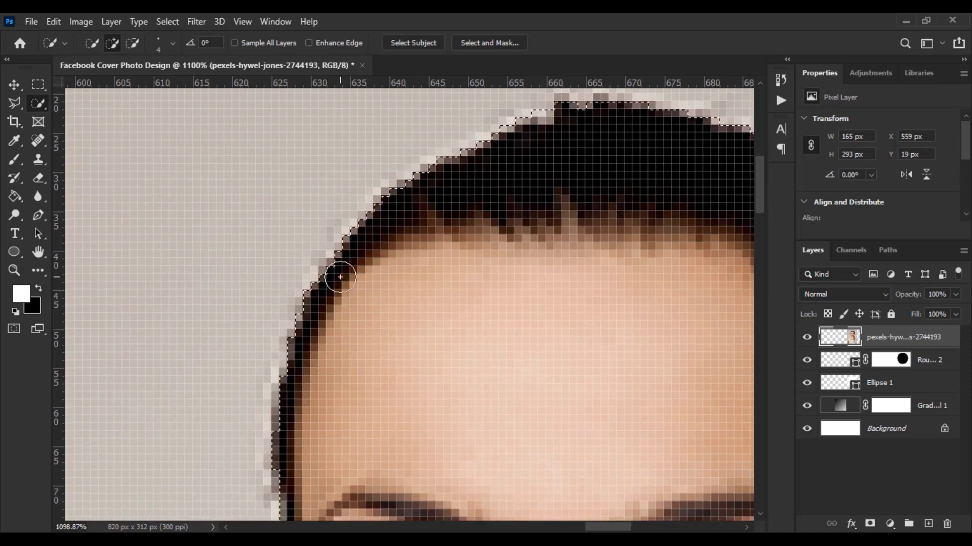
Step: Add the thin strip of dark hair beside the forehead and temple to the selection
click(340, 276)
drag(352, 336, 385, 253)
click(328, 326)
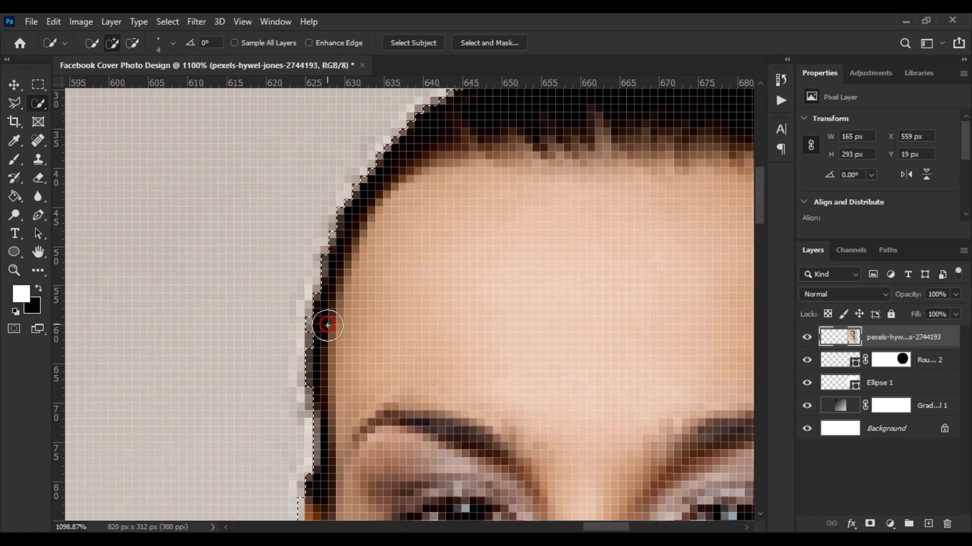
click(325, 312)
scroll(324, 317, down, 3)
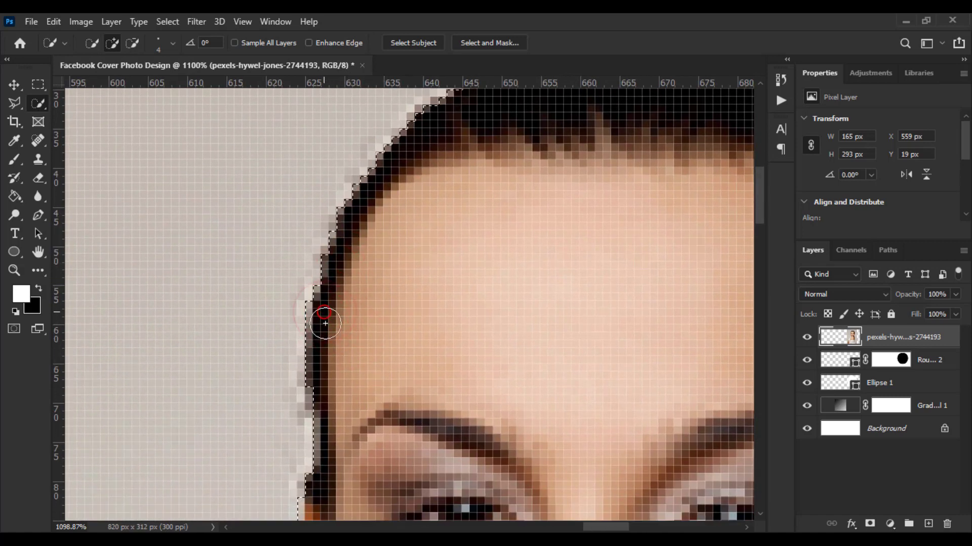
click(328, 392)
scroll(362, 410, down, 8)
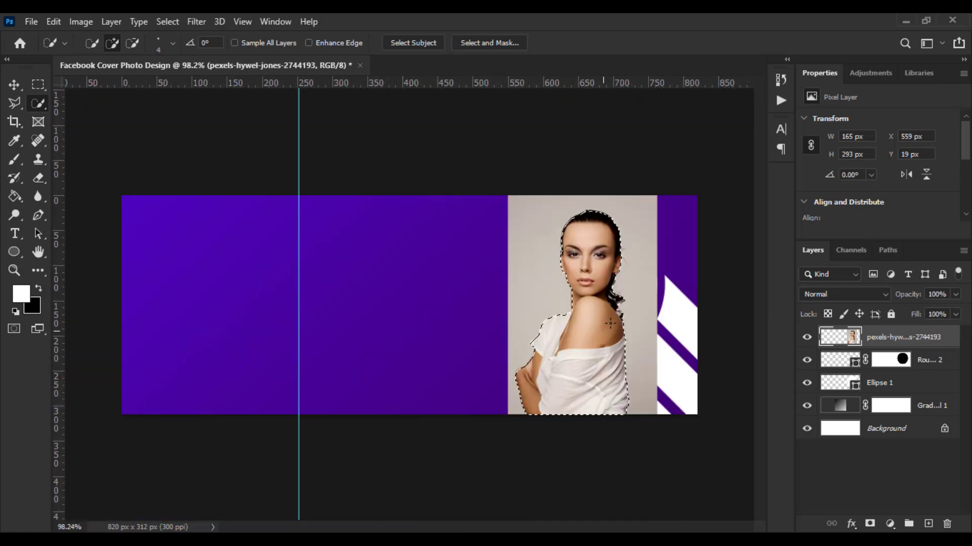
Step: Cut the selected woman to a new layer with Layer Via Cut and hide the leftover photo background layer
right_click(611, 322)
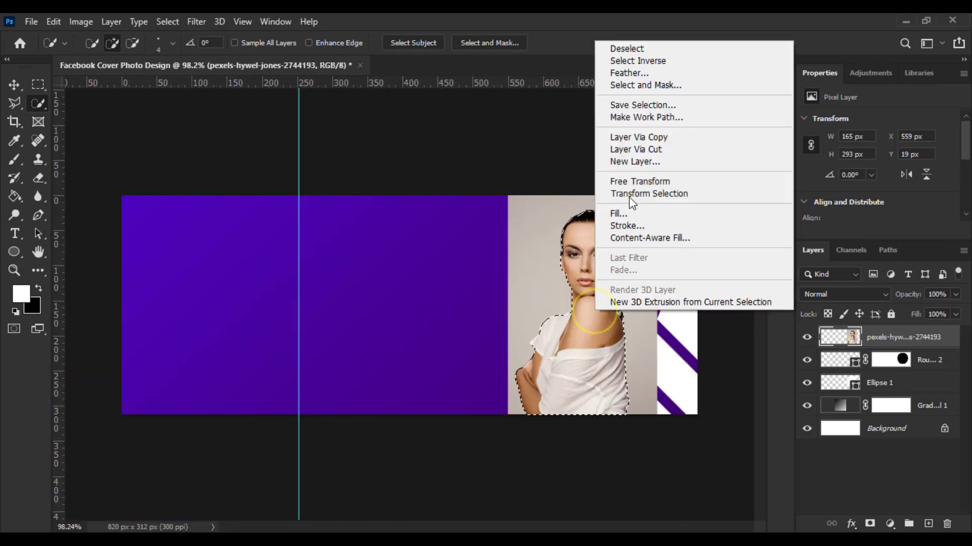
click(639, 150)
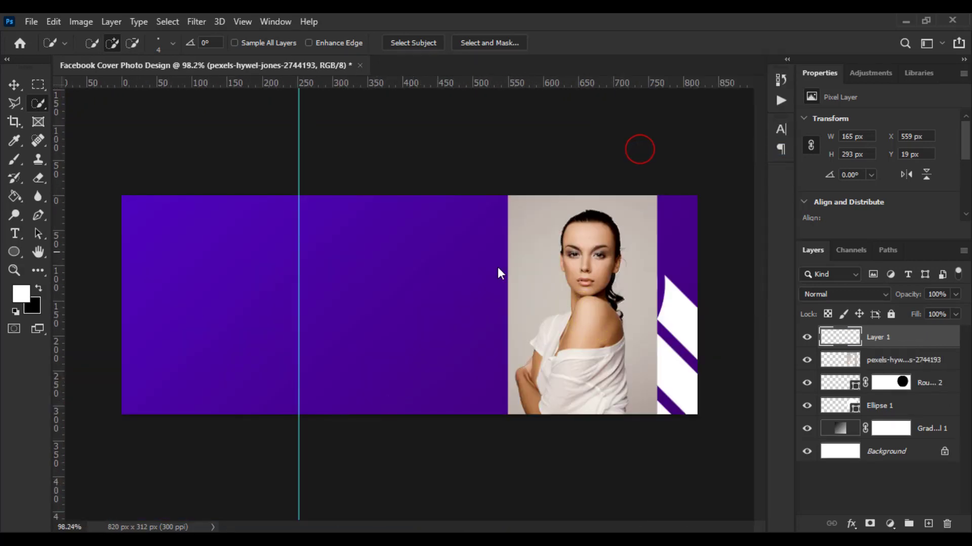
click(808, 361)
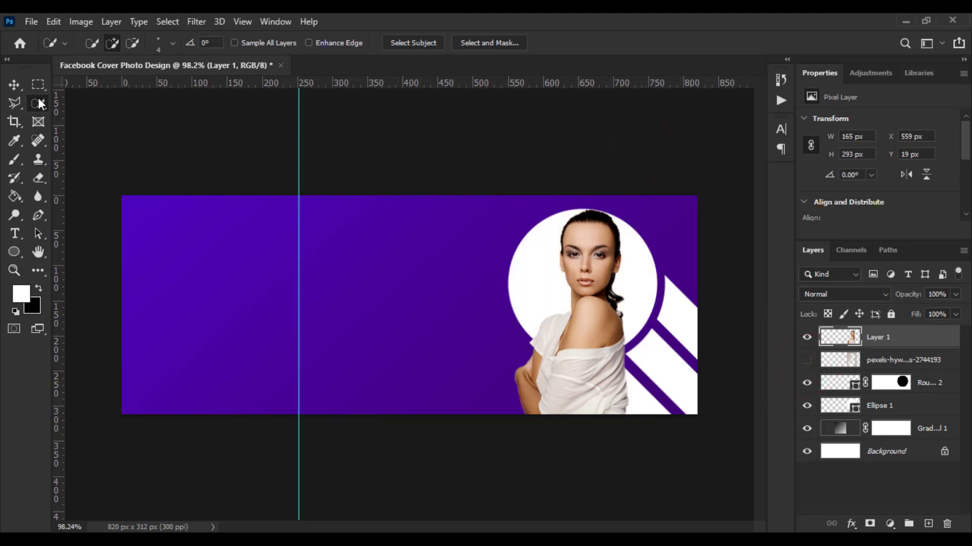
Step: Erase the light fringe along the outer edge of the woman's lower arm with a 6 px eraser
click(14, 85)
scroll(567, 383, up, 8)
drag(563, 381, 434, 317)
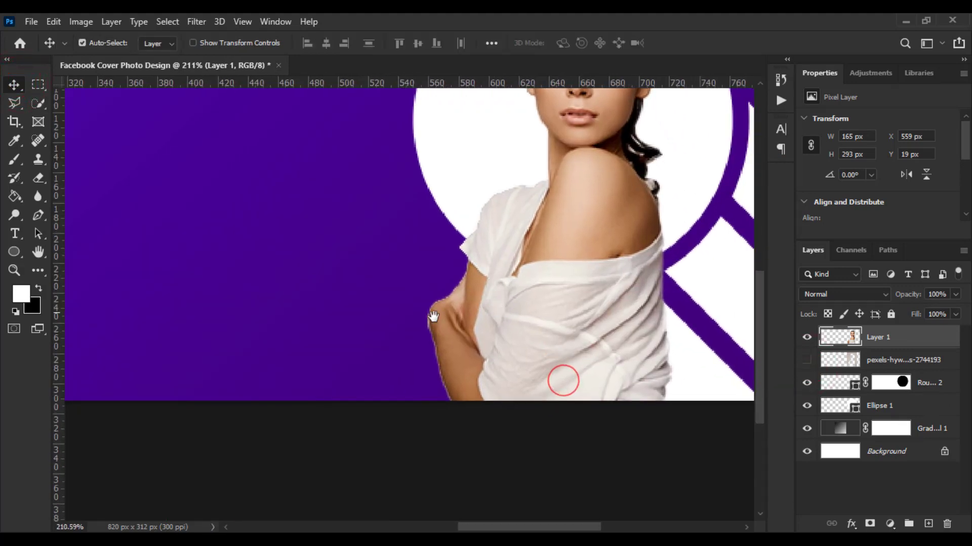
click(15, 180)
click(38, 178)
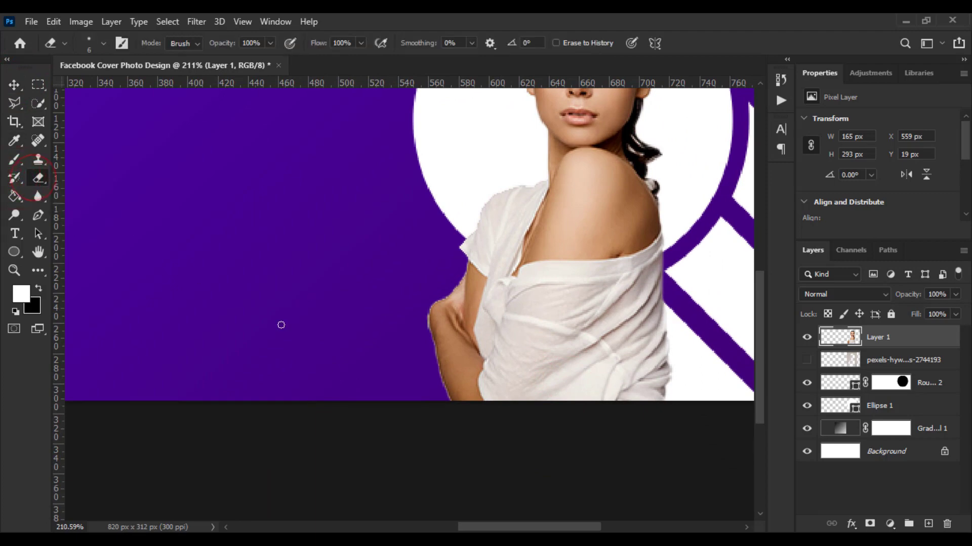
scroll(386, 363, up, 10)
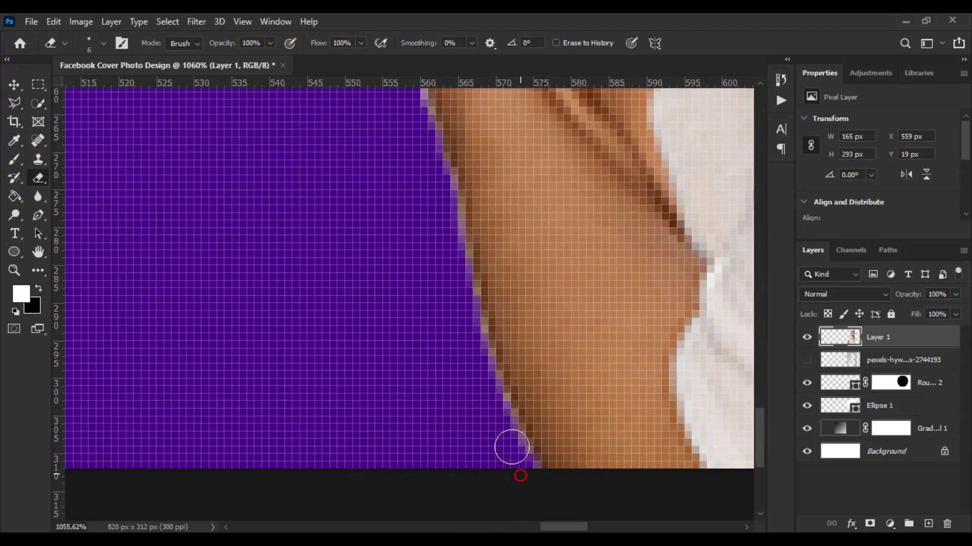
mouse_move(512, 447)
mouse_down()
mouse_move(471, 369)
mouse_move(454, 304)
mouse_move(510, 449)
mouse_move(477, 382)
mouse_move(448, 271)
mouse_move(465, 368)
mouse_up()
key(ctrl+z)
mouse_move(512, 486)
mouse_down()
mouse_move(462, 293)
mouse_move(451, 289)
mouse_move(461, 364)
mouse_up()
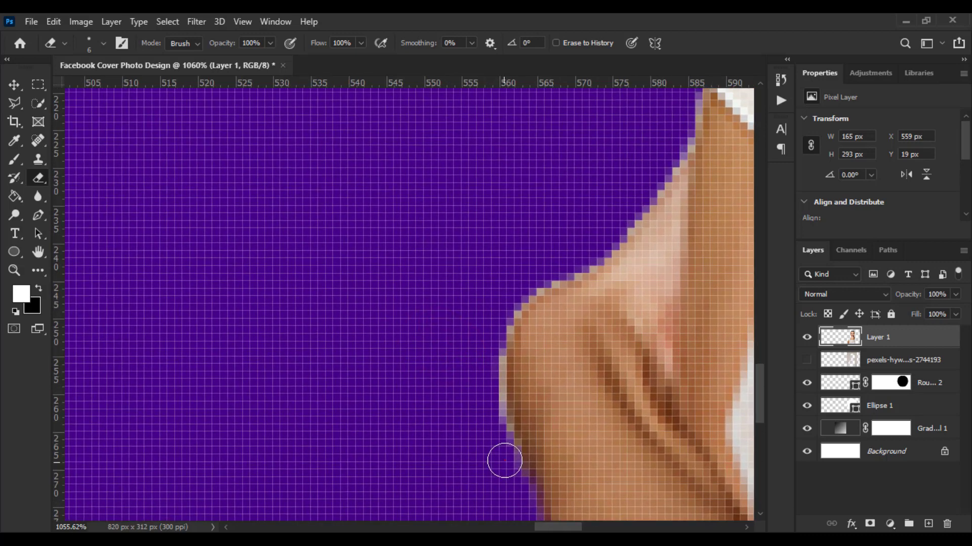
Step: Erase the remaining light fringe around the woman's elbow and up to the shirt sleeve
mouse_move(503, 460)
mouse_down()
mouse_move(489, 396)
mouse_move(506, 308)
mouse_move(598, 248)
mouse_move(645, 187)
mouse_move(593, 260)
mouse_move(582, 298)
mouse_move(621, 221)
mouse_up()
scroll(531, 332, down, 8)
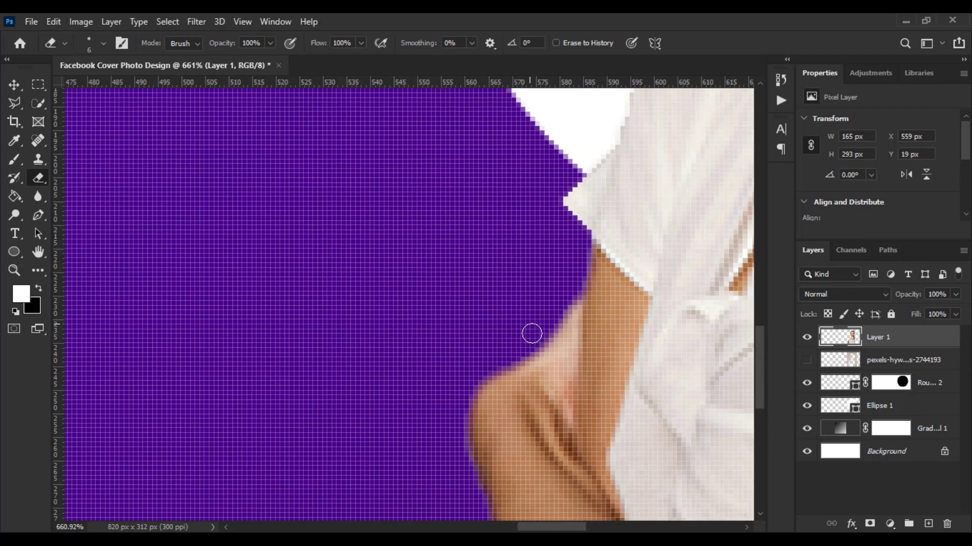
scroll(583, 324, down, 2)
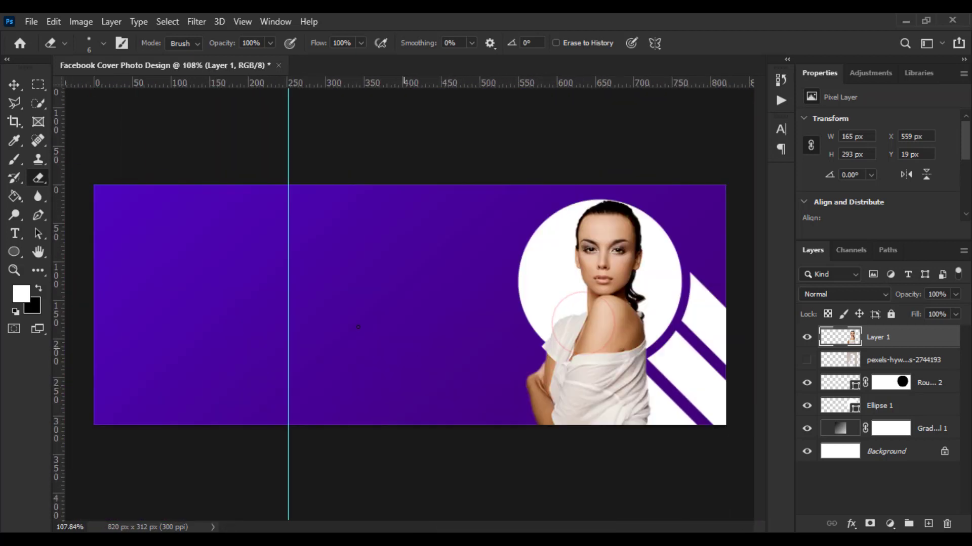
Step: Move the woman's cut-out slightly down and left within the white circle, to X 550 px and Y 30 px
click(15, 85)
scroll(481, 290, up, 2)
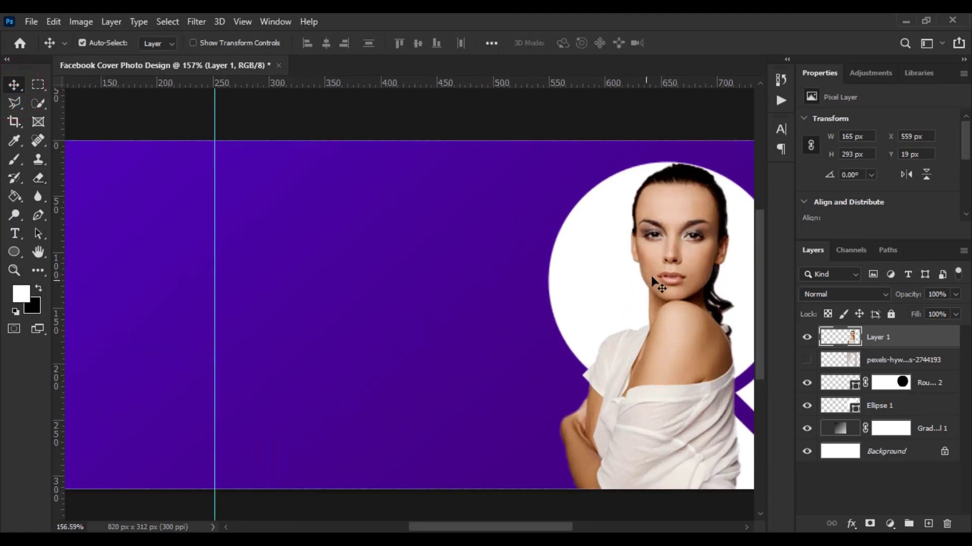
drag(656, 285, 645, 288)
scroll(537, 331, down, 3)
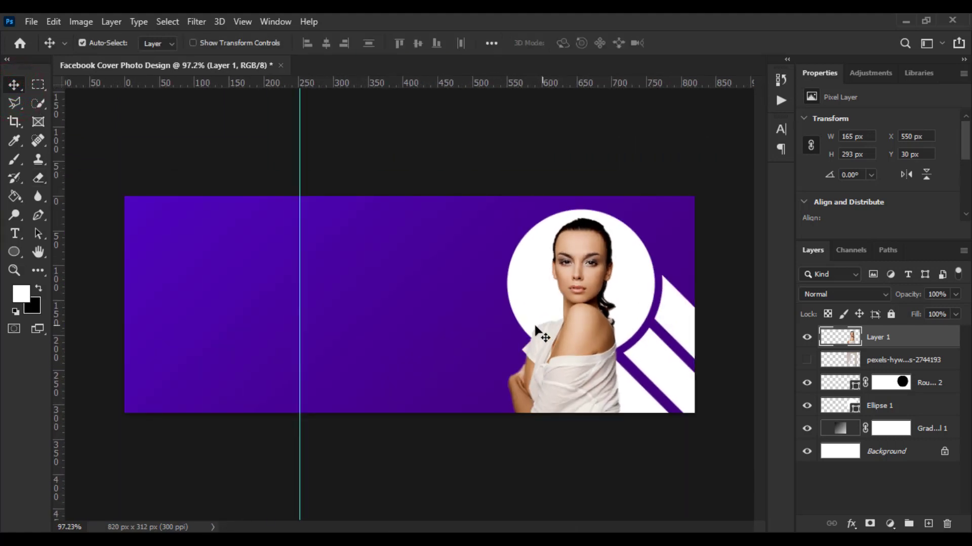
scroll(538, 332, down, 2)
scroll(433, 314, up, 3)
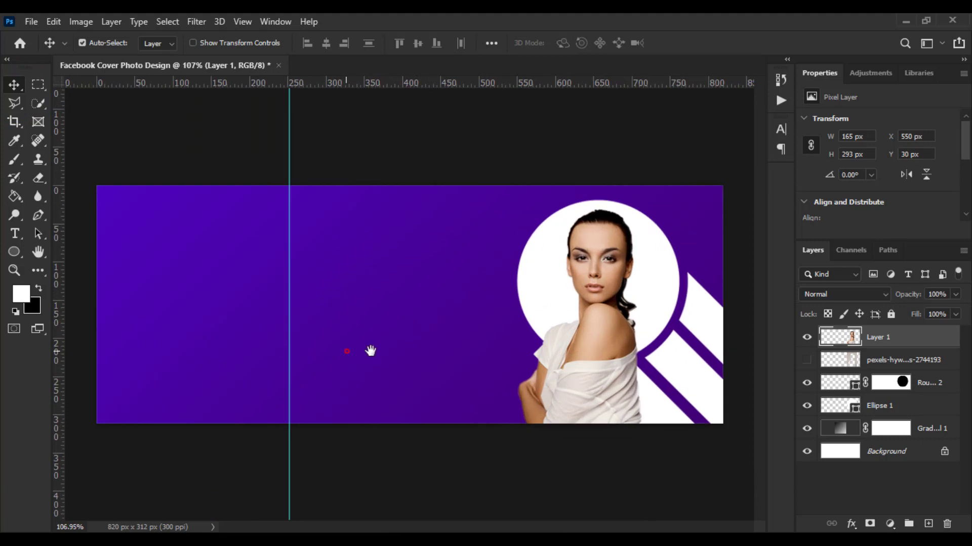
drag(346, 352, 510, 371)
scroll(410, 361, up, 1)
scroll(511, 372, down, 1)
scroll(336, 386, down, 2)
scroll(208, 393, up, 1)
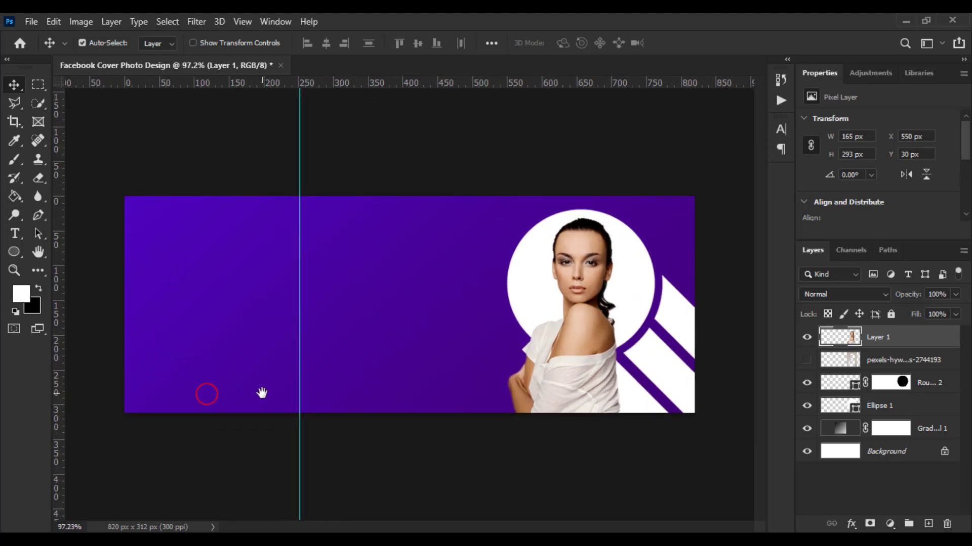
Step: Draw a white circle about 185 px in diameter at the canvas's bottom edge, just left of the vertical guide
scroll(248, 407, up, 2)
drag(248, 407, 323, 419)
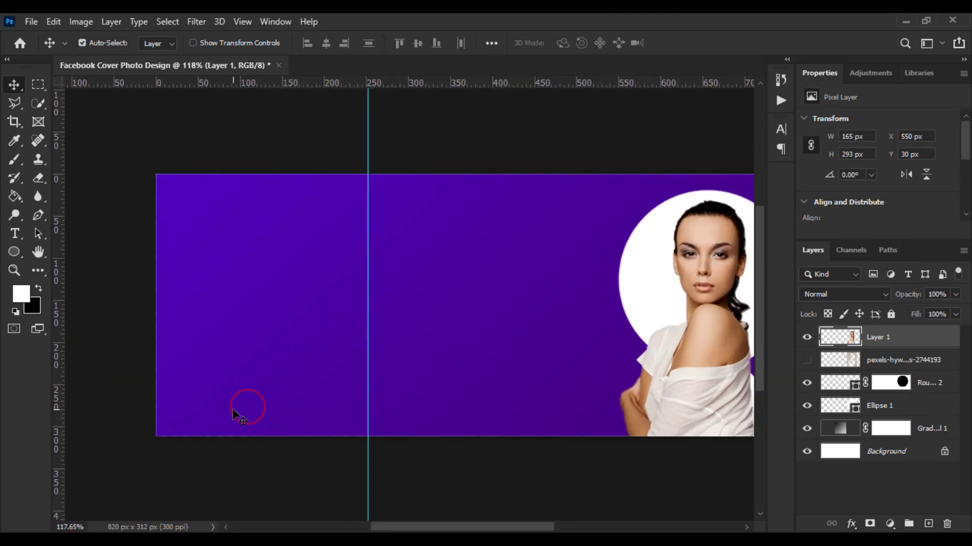
click(10, 251)
click(62, 275)
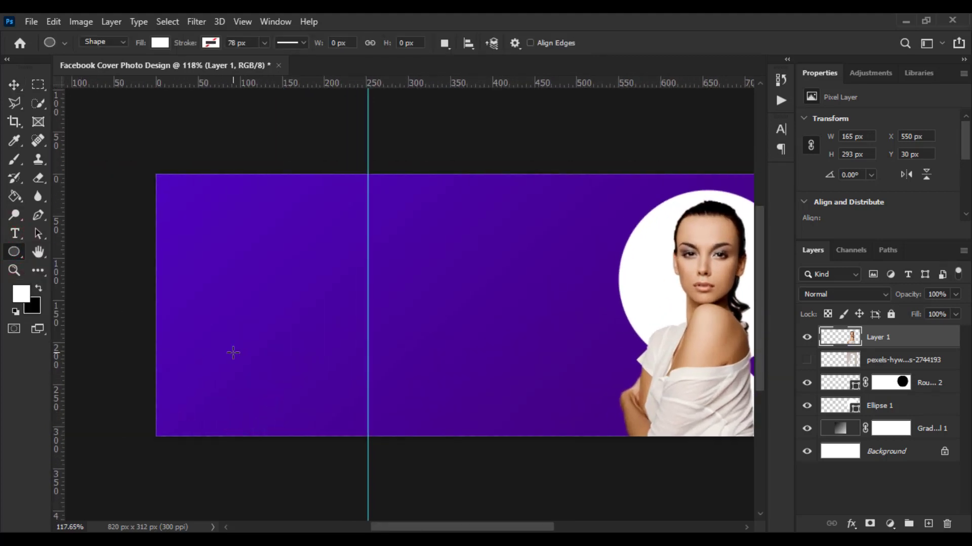
drag(212, 309, 369, 486)
drag(275, 305, 272, 488)
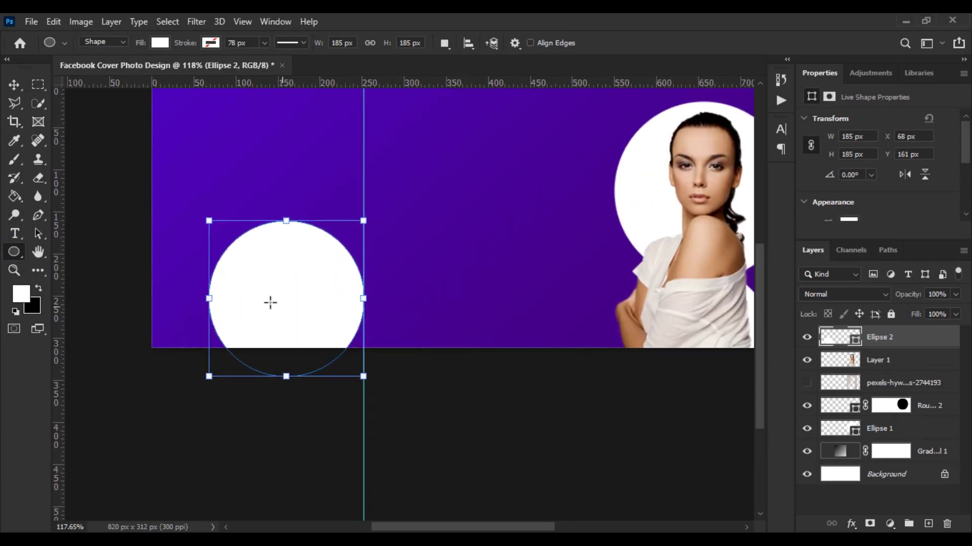
Step: Turn the circle into a ring with no fill and a white stroke about 26.5 px wide
click(162, 43)
click(76, 70)
click(208, 44)
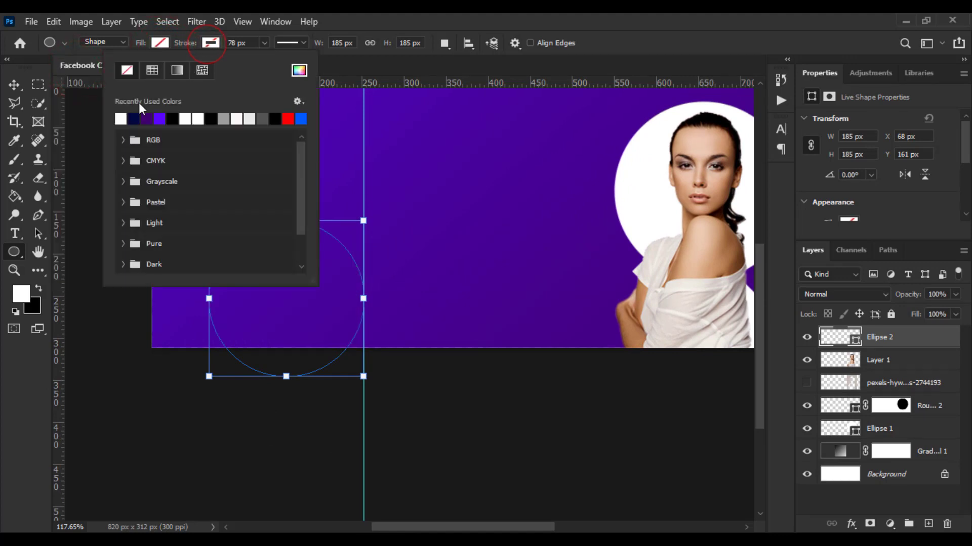
click(120, 118)
click(354, 16)
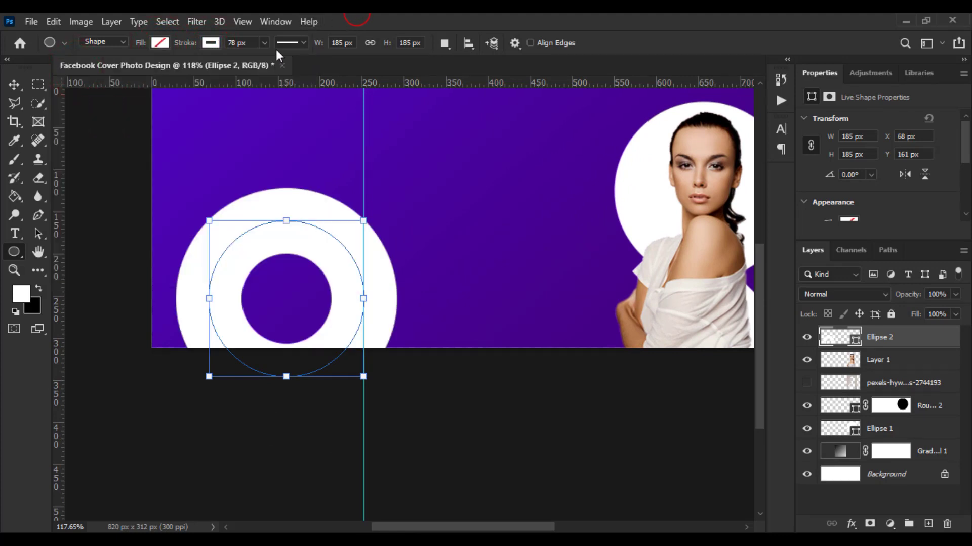
click(265, 44)
drag(253, 57, 251, 56)
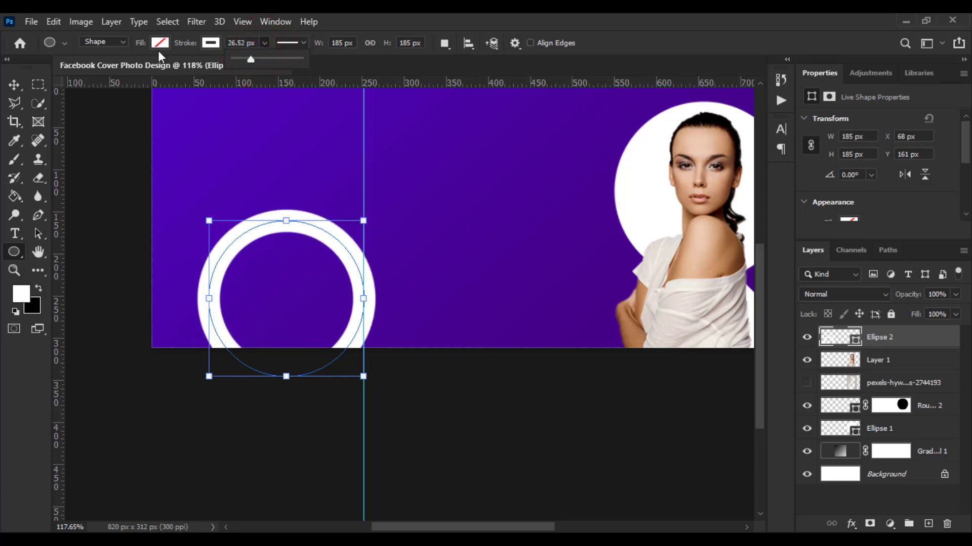
Step: Move the white ring to the canvas's bottom edge at about X 88 px, Y 242 px, leaving only its upper arc on the canvas
click(14, 81)
click(15, 82)
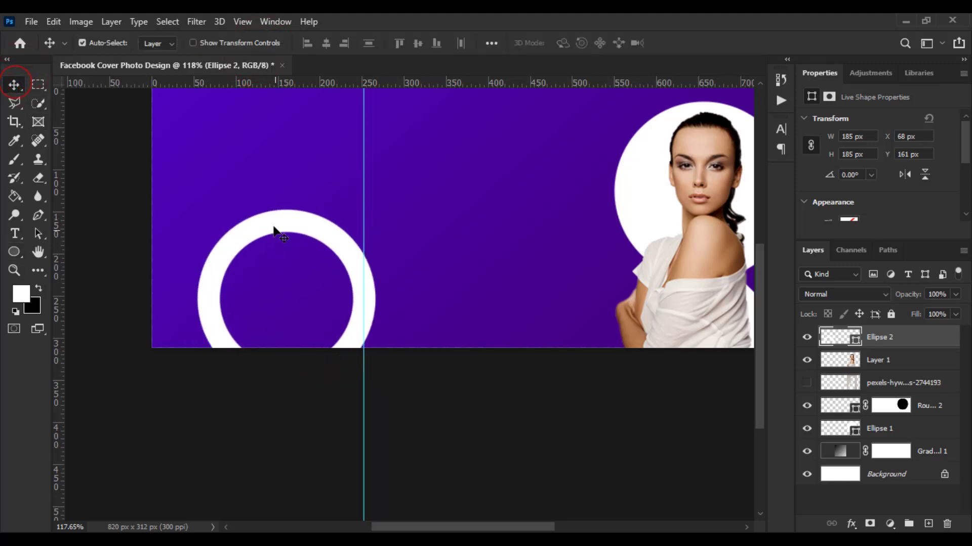
drag(274, 223, 161, 265)
scroll(202, 220, up, 4)
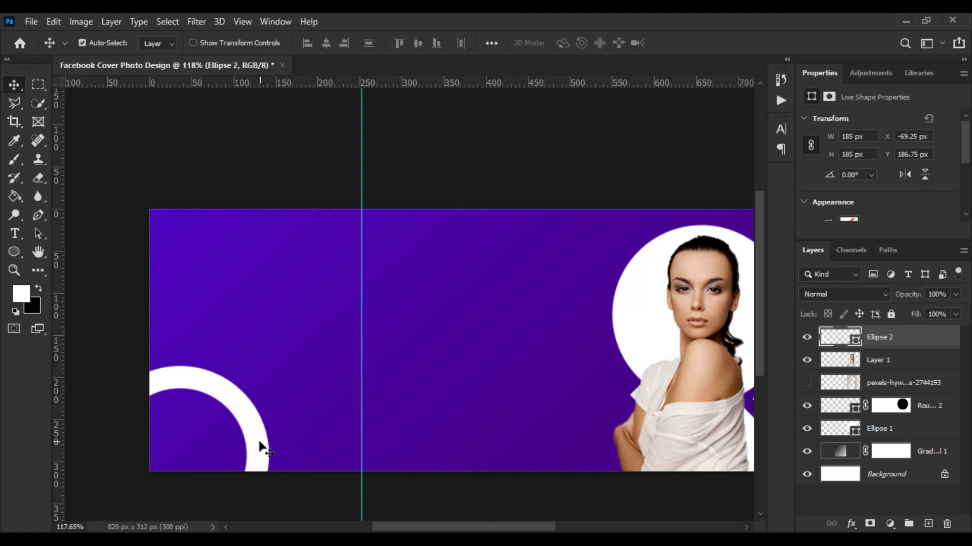
drag(260, 448, 393, 491)
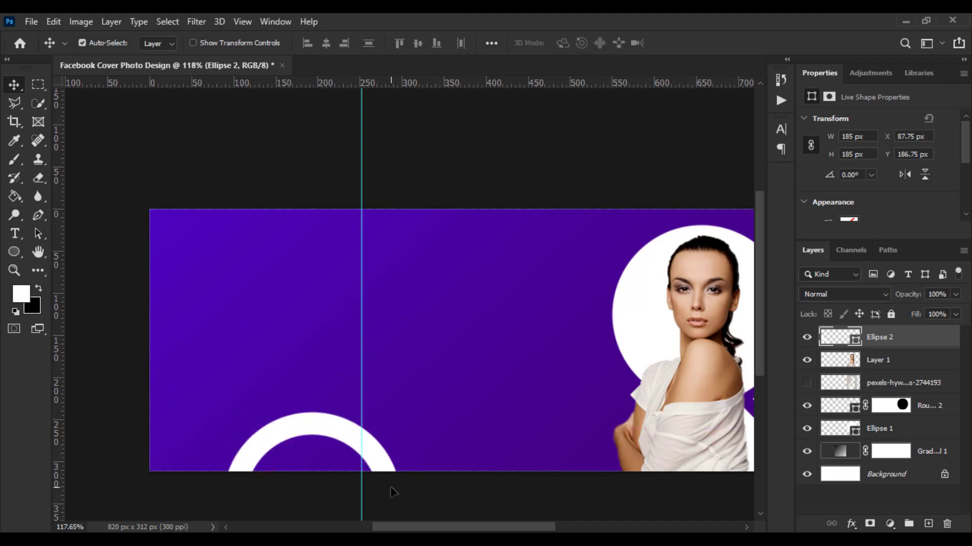
Step: Duplicate the ring layer and place the copy partly outside the canvas's upper-left corner, at about X -73 px, Y -114 px
right_click(905, 354)
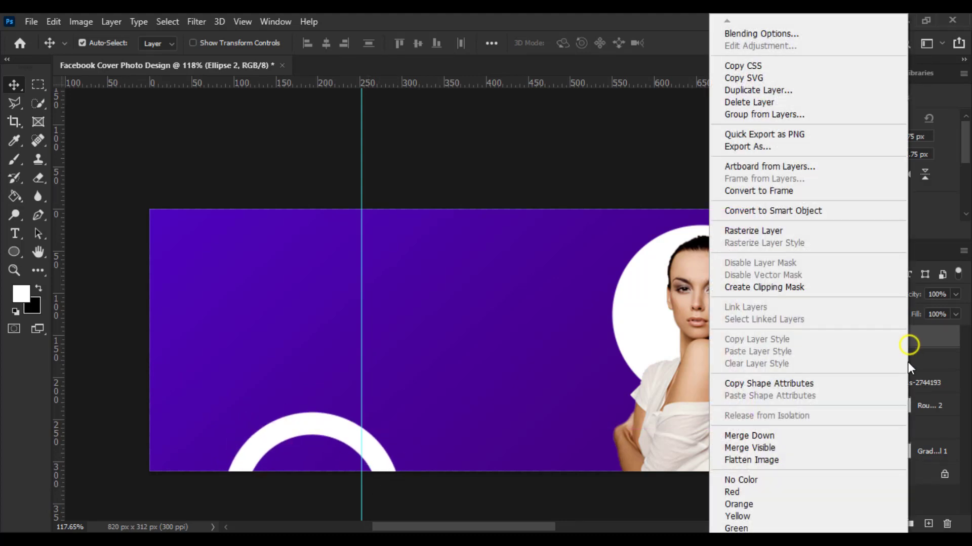
click(749, 87)
click(604, 150)
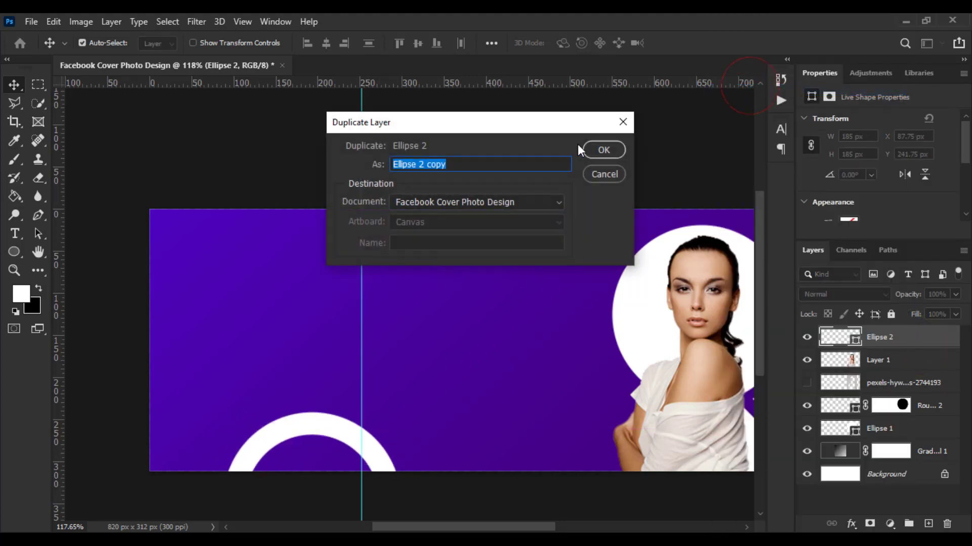
drag(310, 421, 189, 115)
click(282, 139)
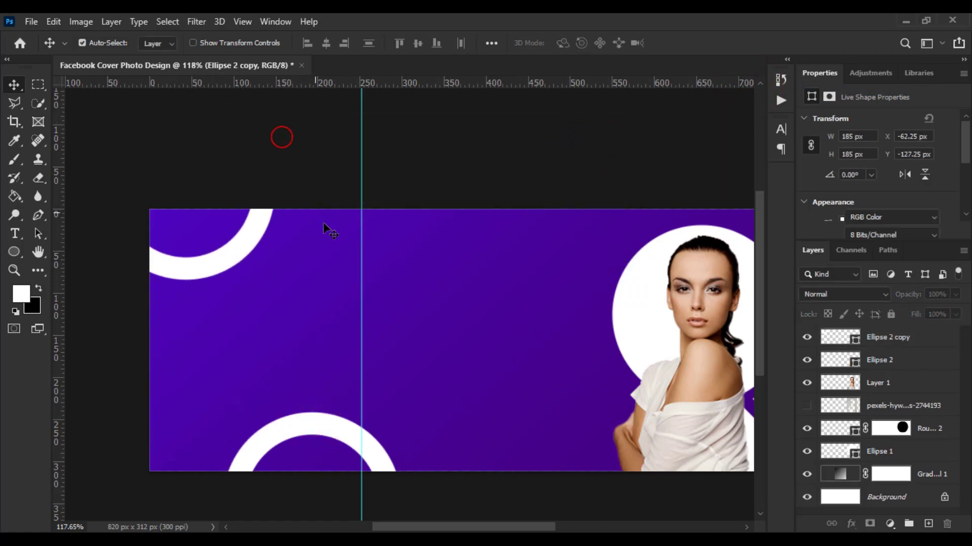
scroll(327, 225, up, 2)
drag(225, 260, 218, 278)
scroll(352, 324, down, 3)
scroll(312, 338, up, 1)
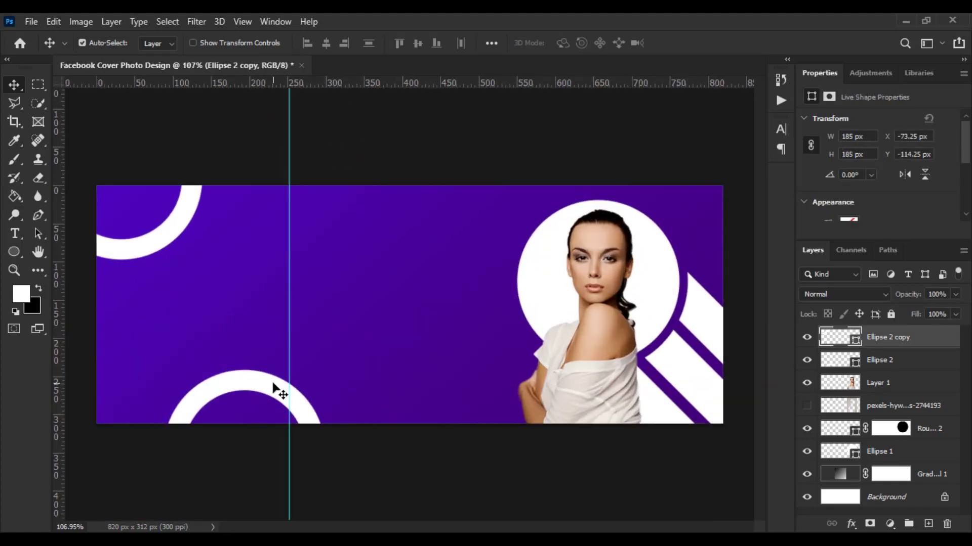
Step: Shift the ring at the bottom edge slightly right and down, to about X 92 px and Y 249 px
drag(280, 392, 278, 392)
scroll(233, 363, up, 1)
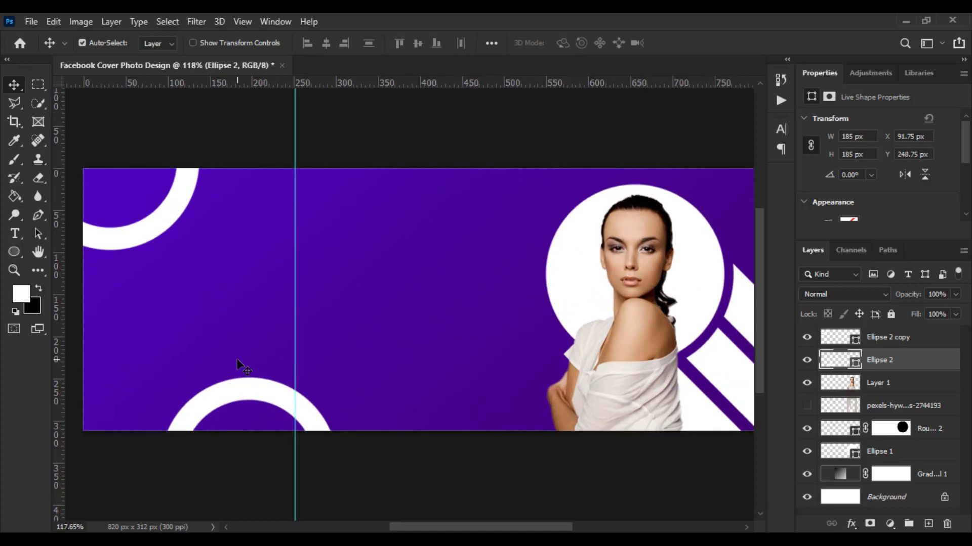
scroll(238, 364, down, 1)
scroll(288, 395, down, 1)
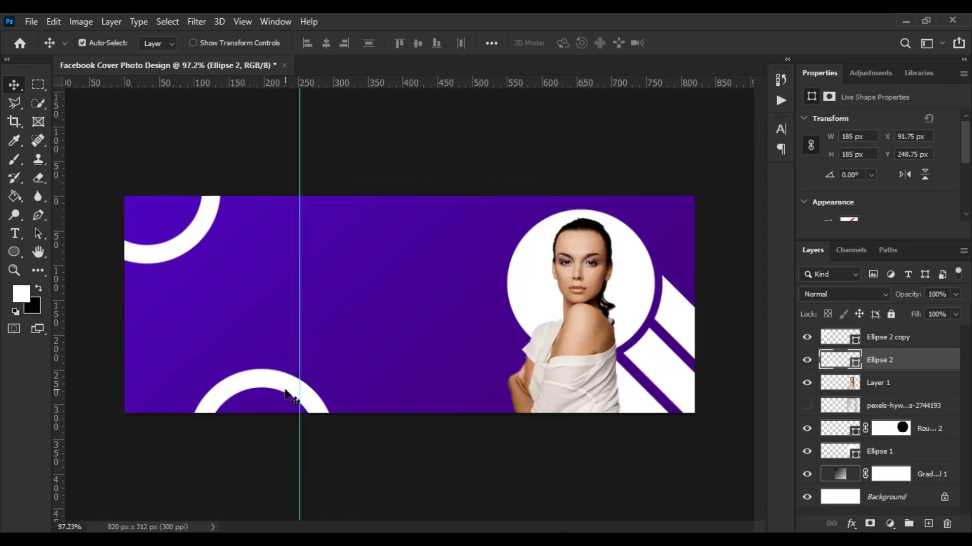
click(38, 215)
click(250, 185)
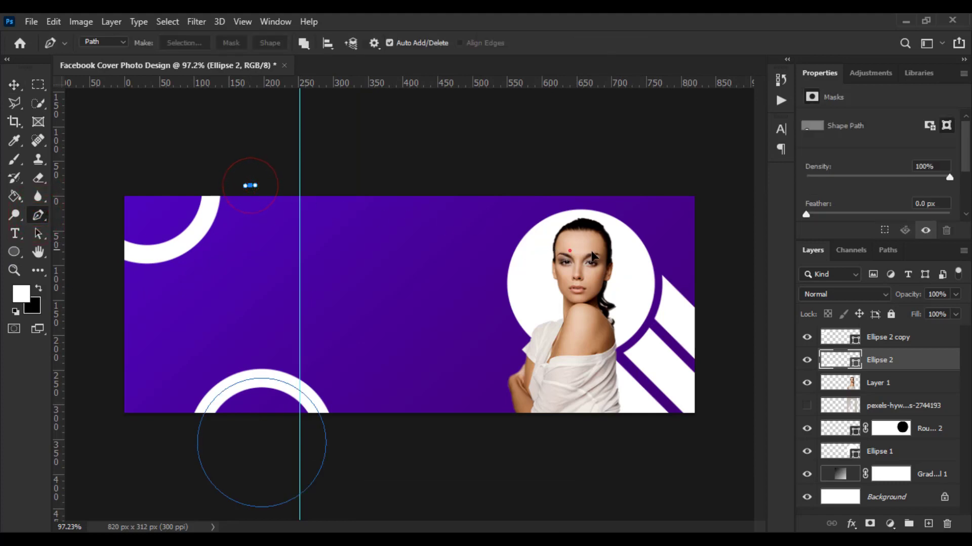
drag(565, 250, 703, 230)
drag(729, 274, 797, 320)
scroll(716, 320, down, 4)
key(ctrl+z)
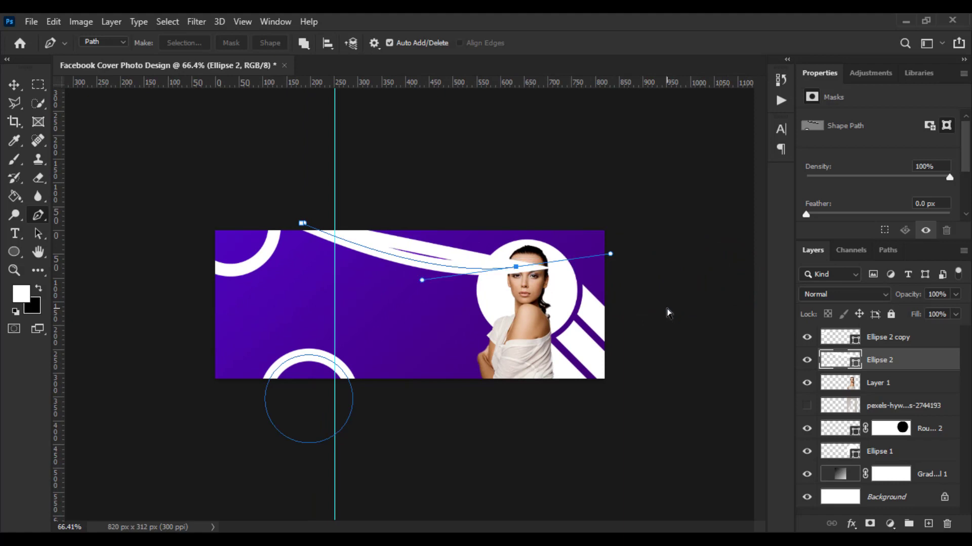
key(ctrl+z)
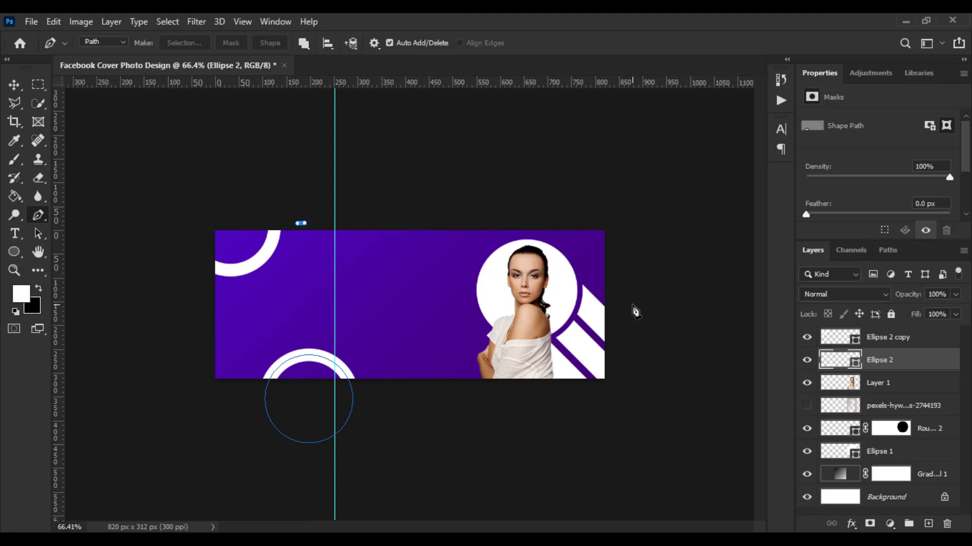
key(ctrl+z)
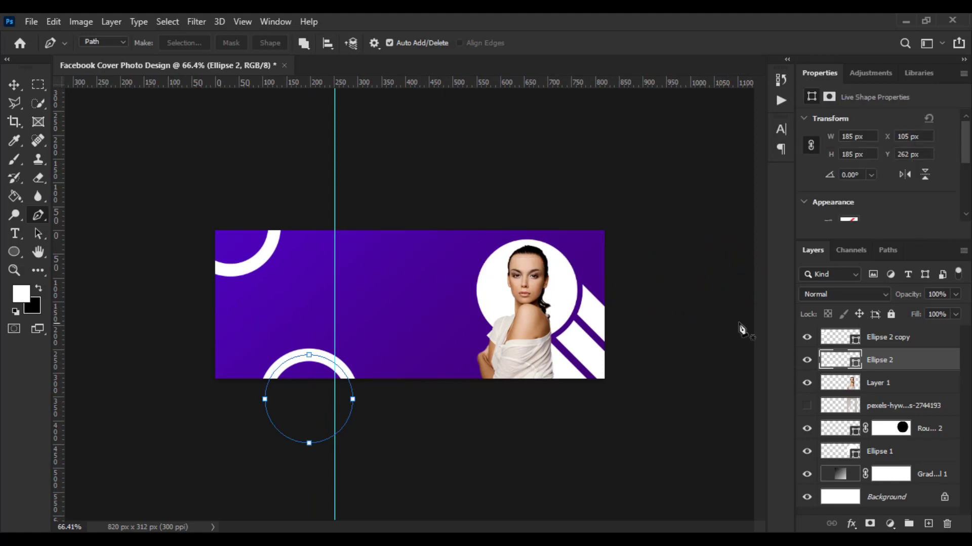
Step: With the purple gradient layer selected, draw a closed Pen path with a curved lower edge across the canvas's upper-right part, starting at the guide
click(922, 478)
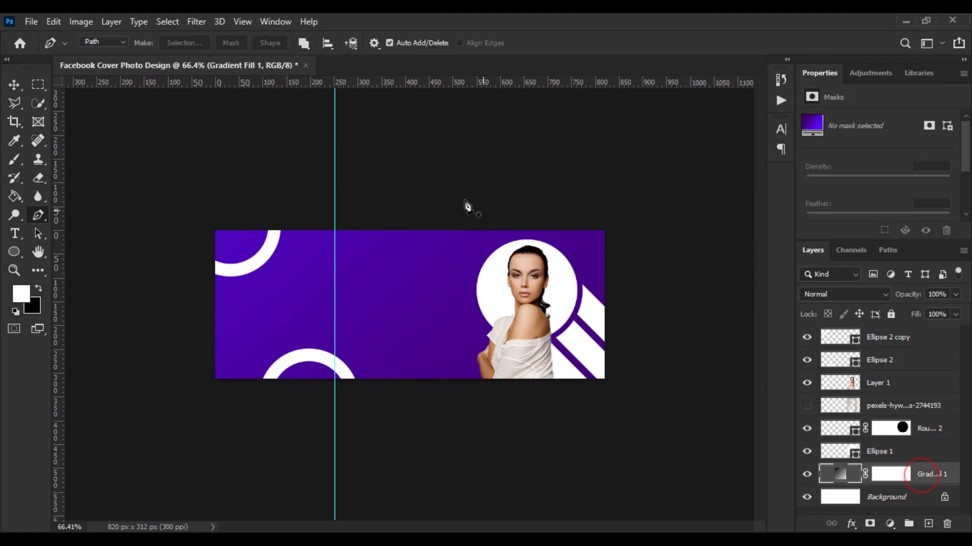
click(335, 219)
drag(502, 254, 585, 246)
drag(628, 287, 628, 213)
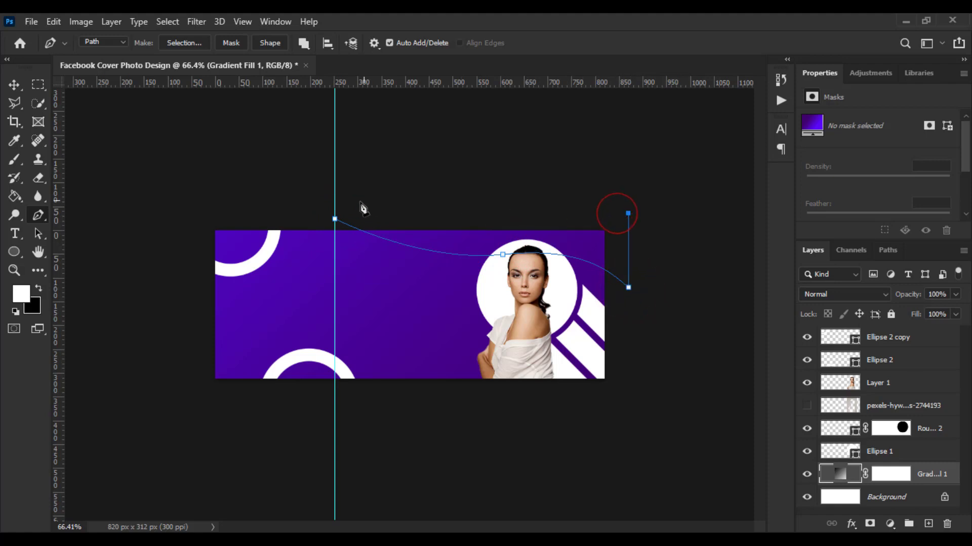
click(335, 219)
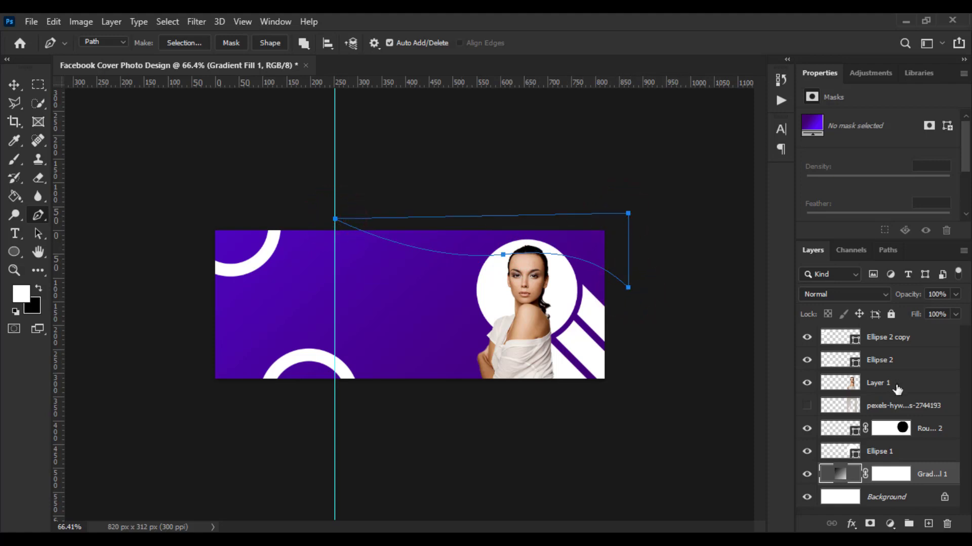
Step: Fill the curved path with a new linear white-to-transparent gradient fill layer at a 90° angle and 100% scale
click(889, 523)
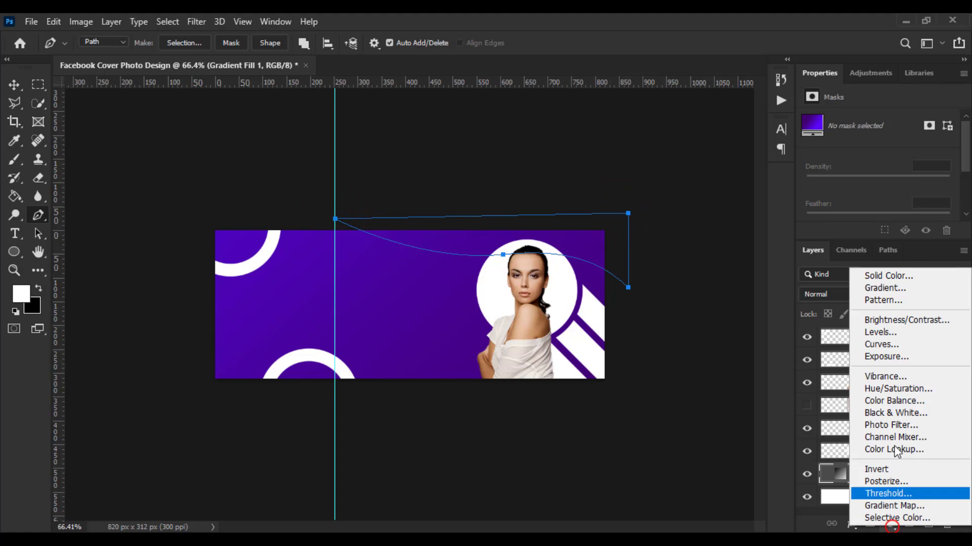
click(890, 288)
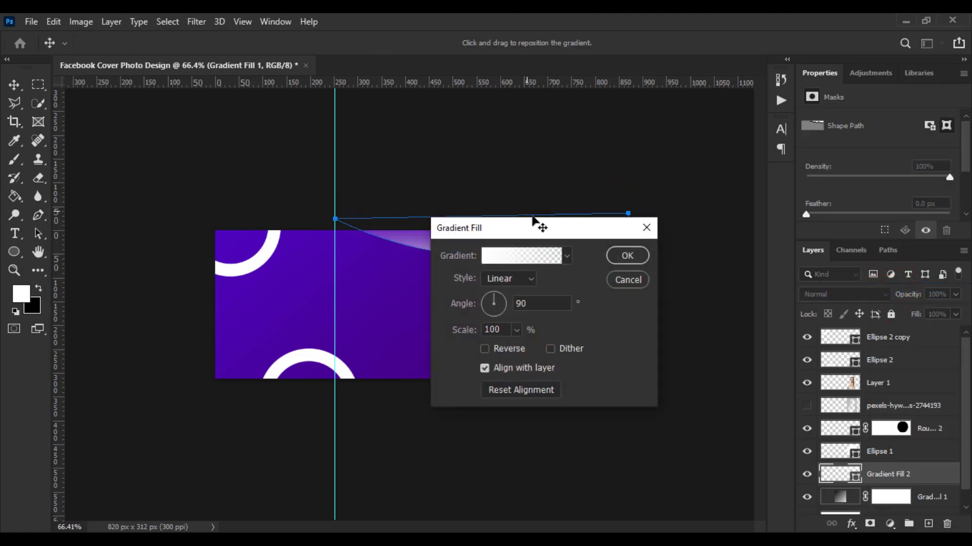
drag(532, 218, 739, 211)
click(837, 238)
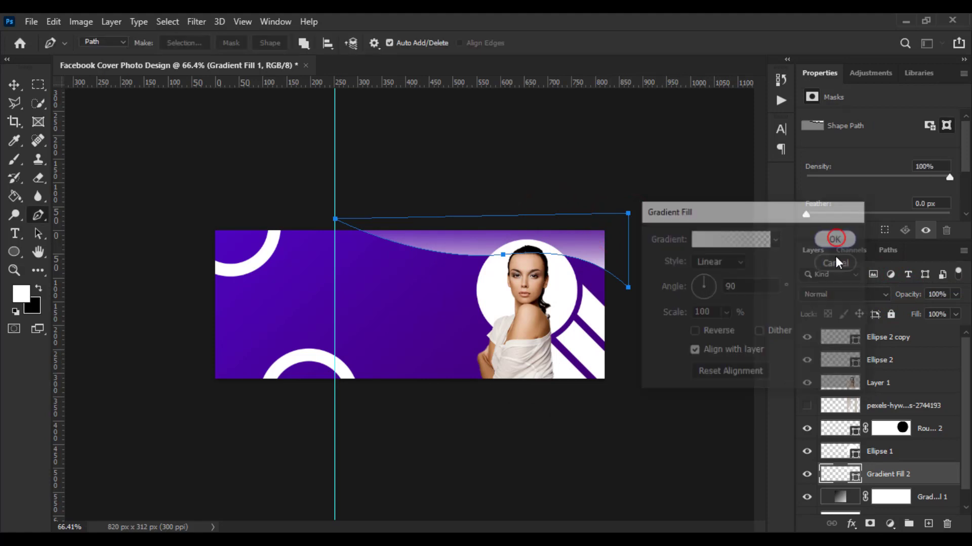
Step: Lower the opacity of the curved gradient fill layer to 23%
click(20, 85)
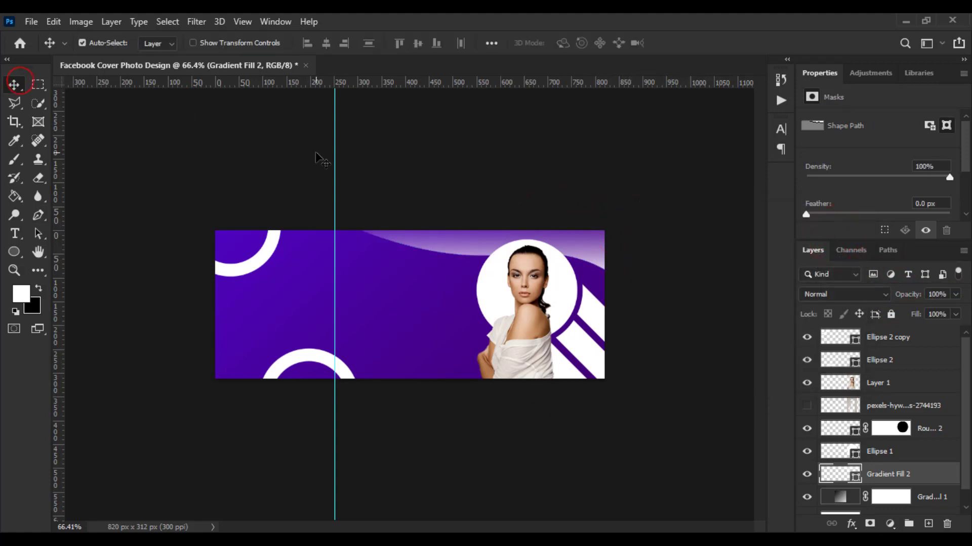
click(955, 294)
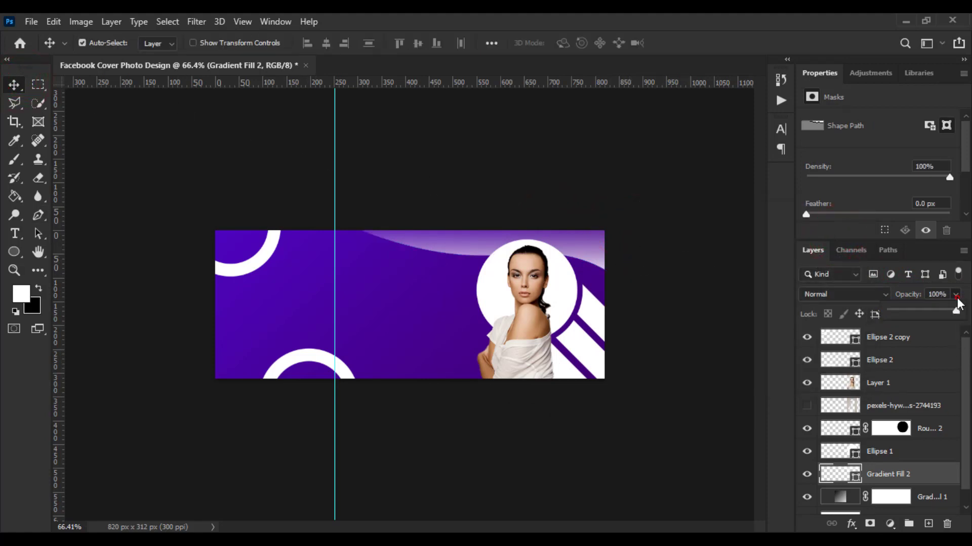
drag(929, 313, 914, 311)
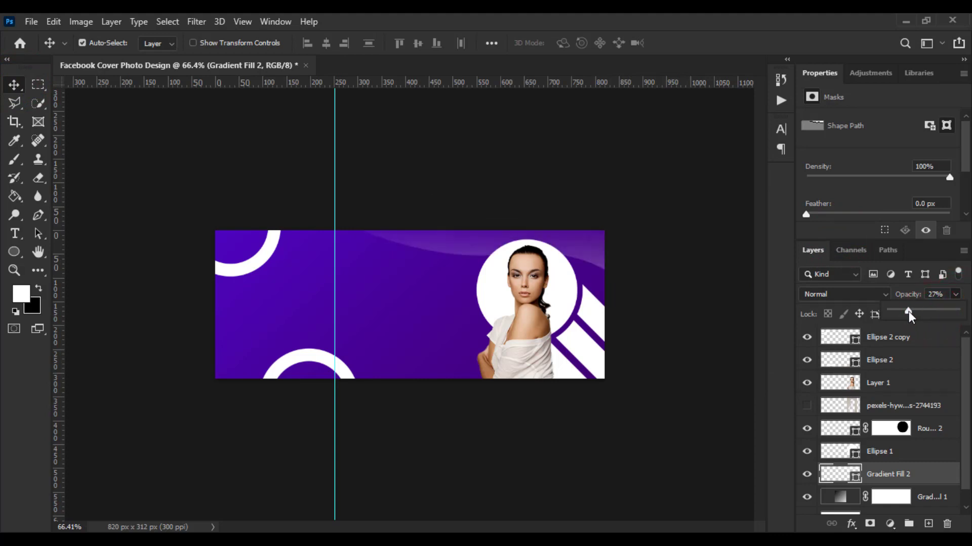
key(ctrl+plus)
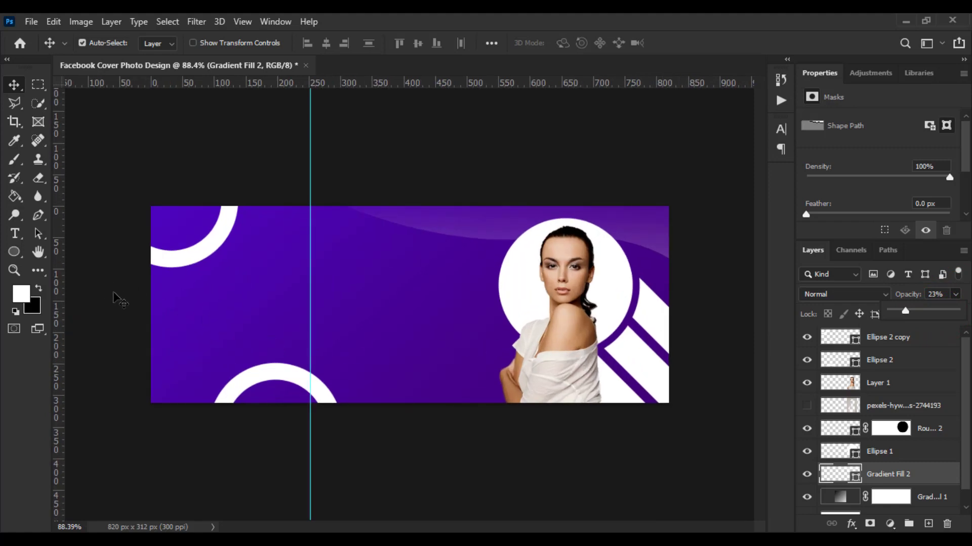
scroll(45, 271, up, 1)
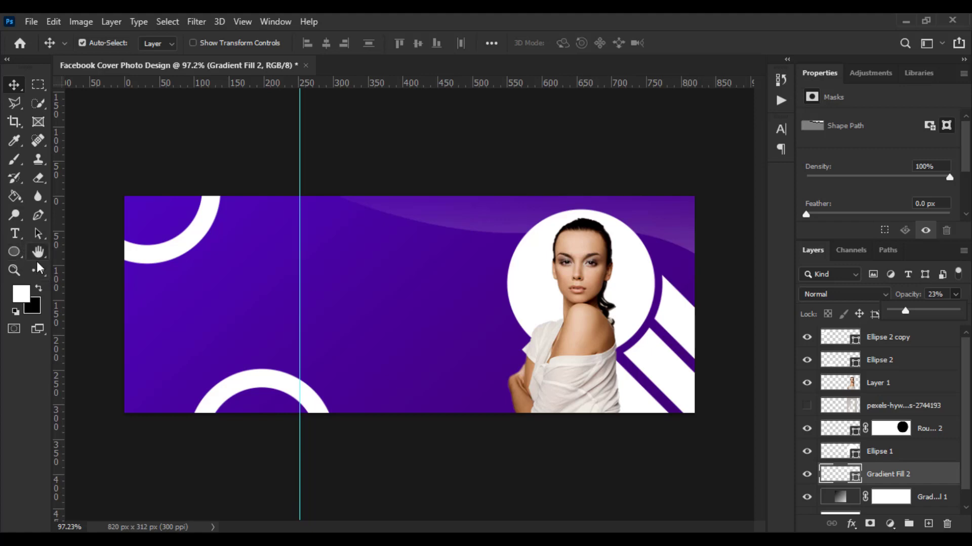
click(155, 303)
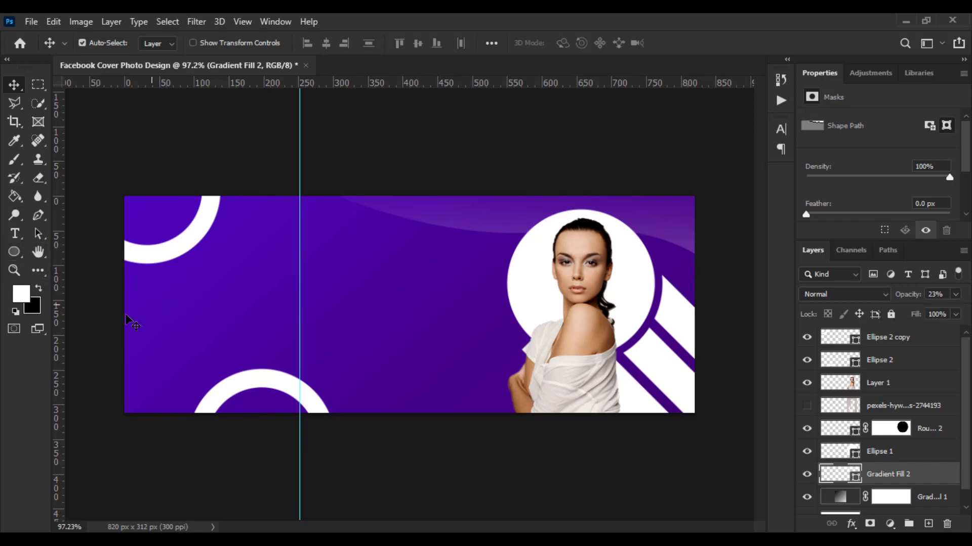
Step: Start a new text line in the canvas's left half, below the corner ring, and set its tracking to 0
click(15, 234)
click(234, 283)
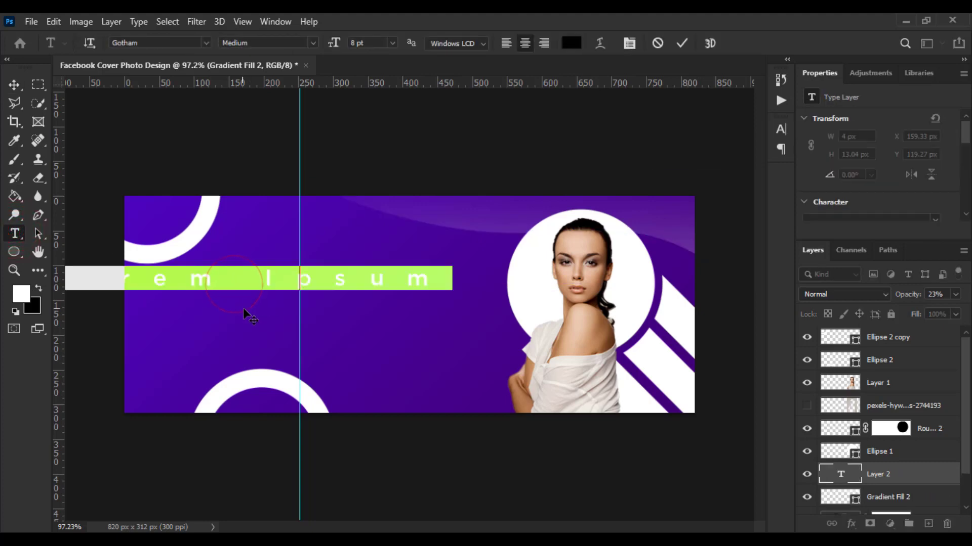
click(629, 43)
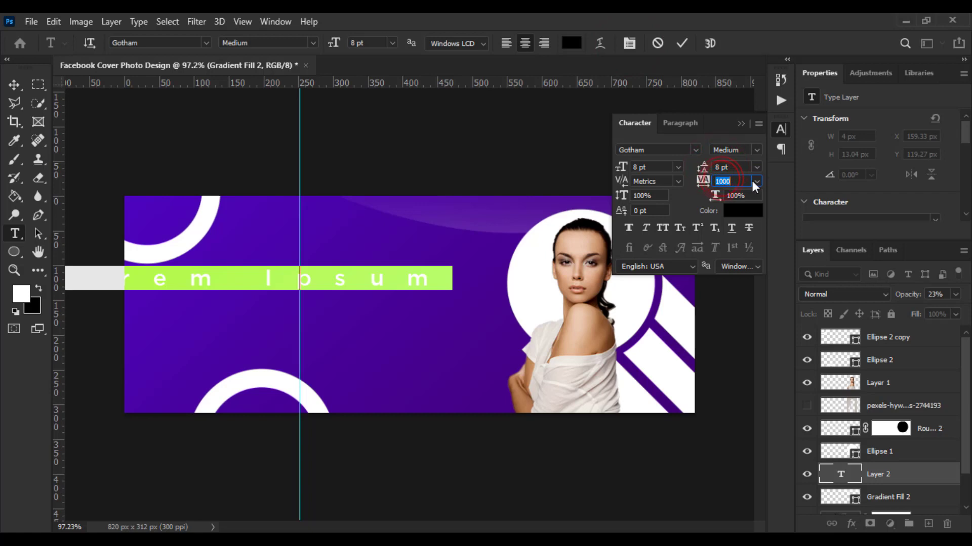
text(0)
key(Return)
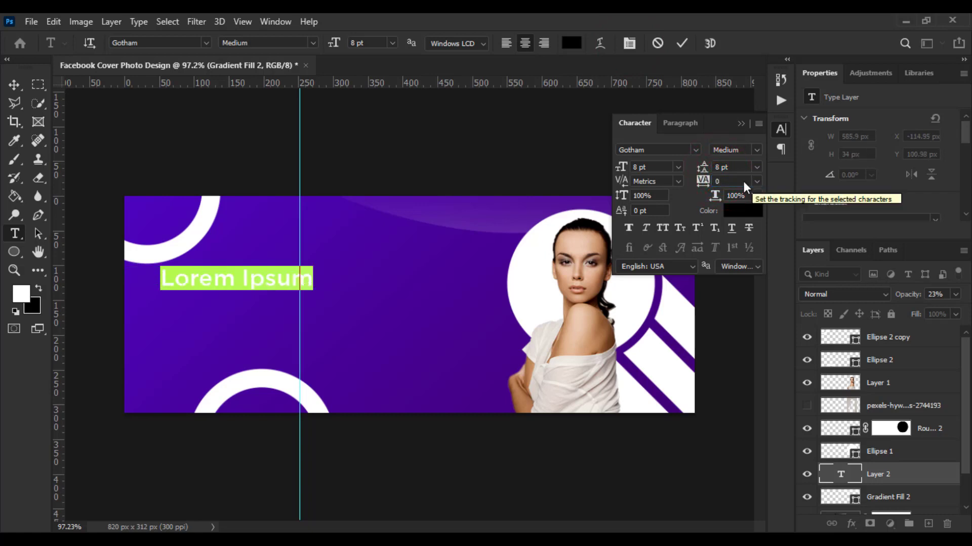
Step: Replace the placeholder text with DIGITAL
click(223, 283)
triple_click(223, 282)
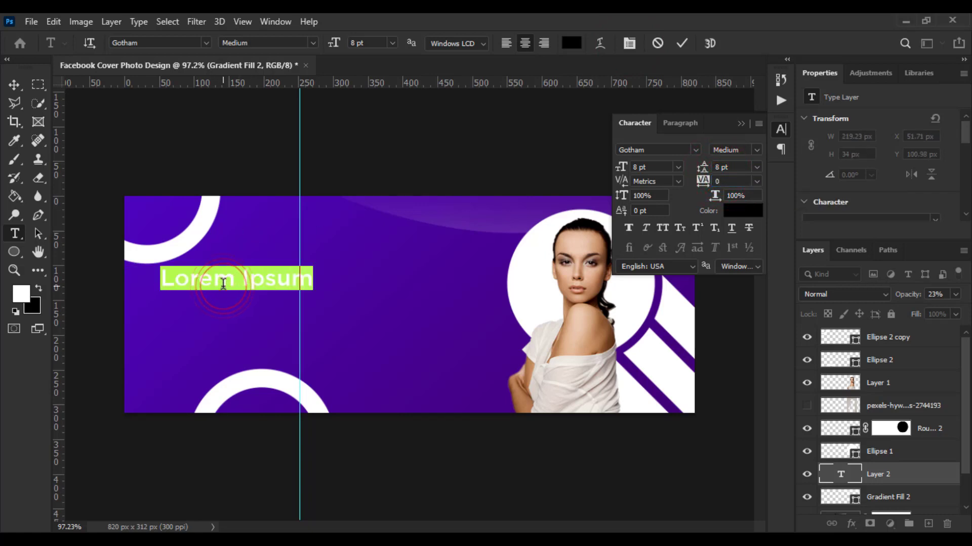
text(d)
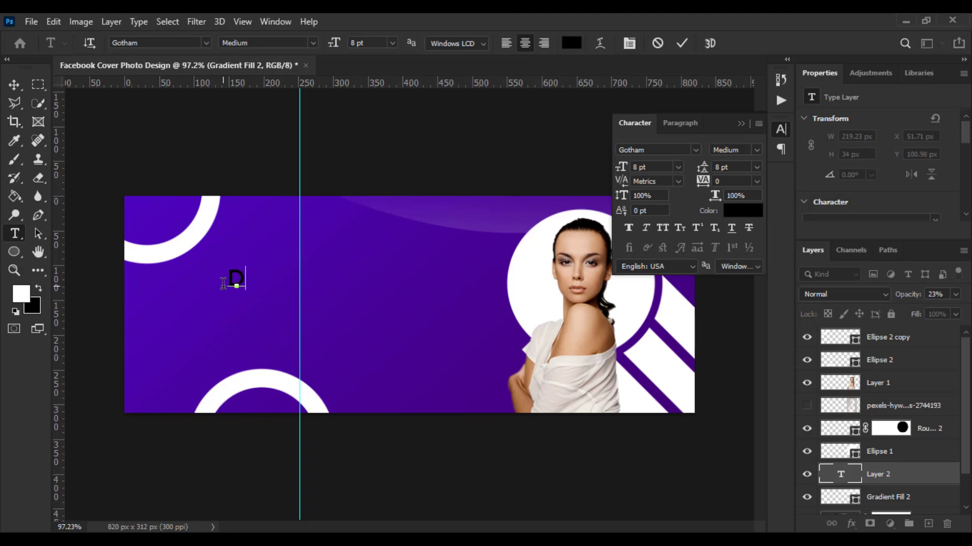
text(IGITEL)
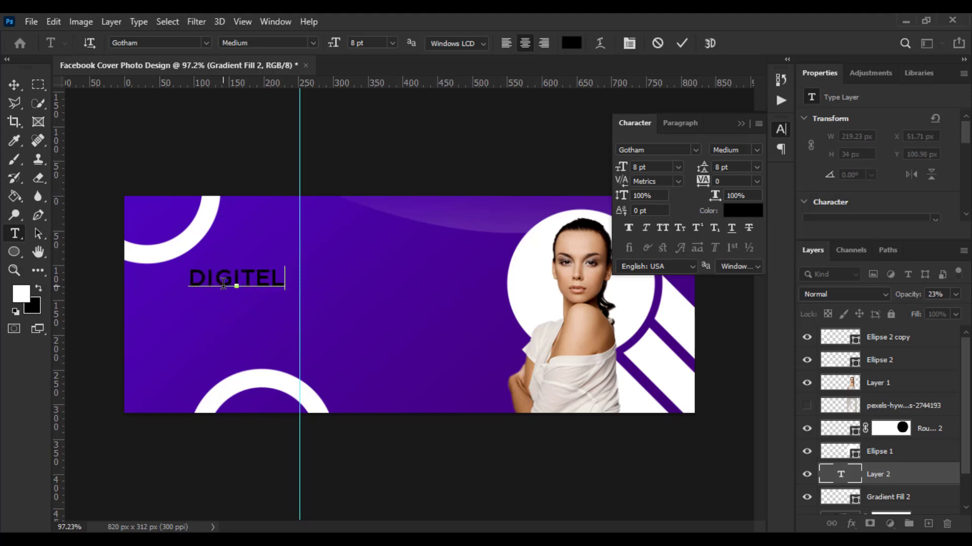
key(BackSpace)
key(BackSpace)
text(A:)
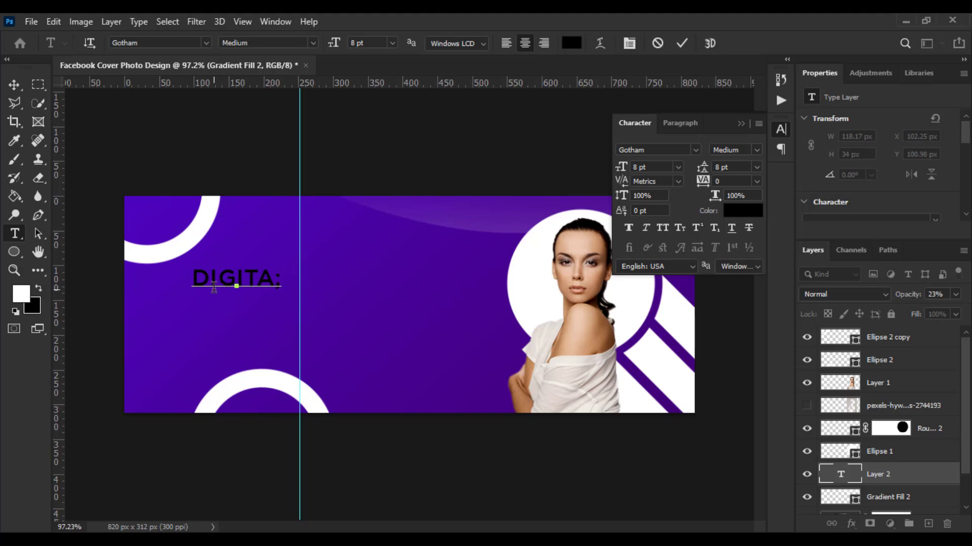
key(BackSpace)
text(L)
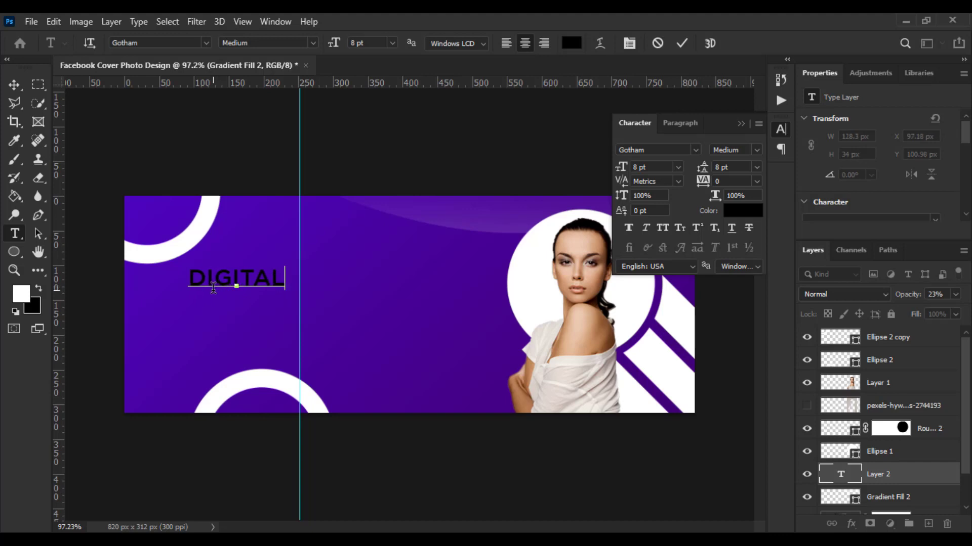
Step: Change the colour of the DIGITAL text to orange #ffae00
key(ctrl+a)
click(735, 210)
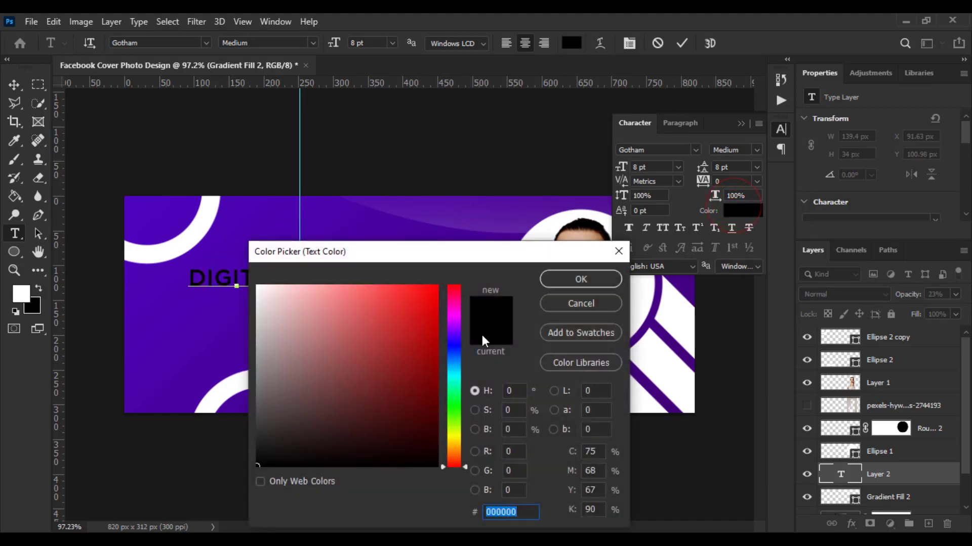
drag(454, 405, 463, 446)
drag(401, 322, 487, 272)
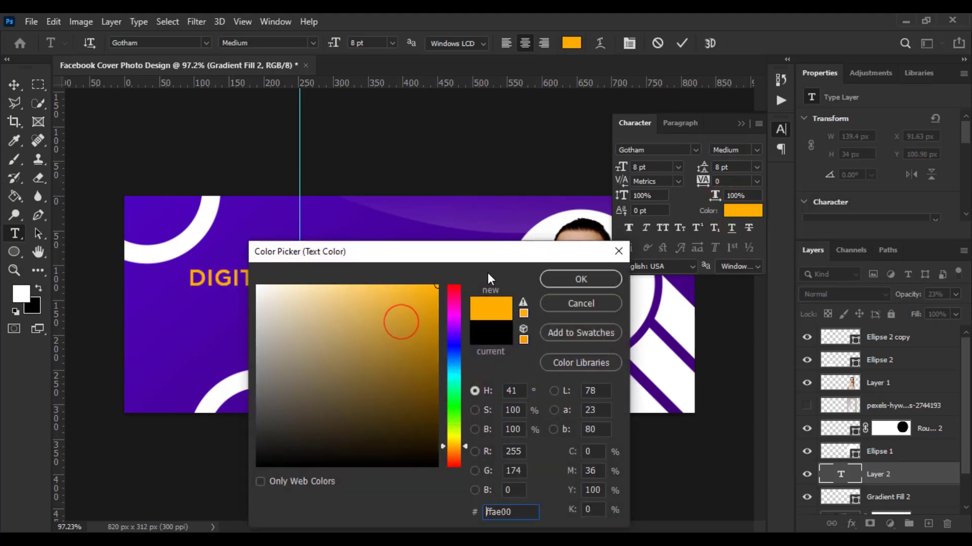
click(576, 280)
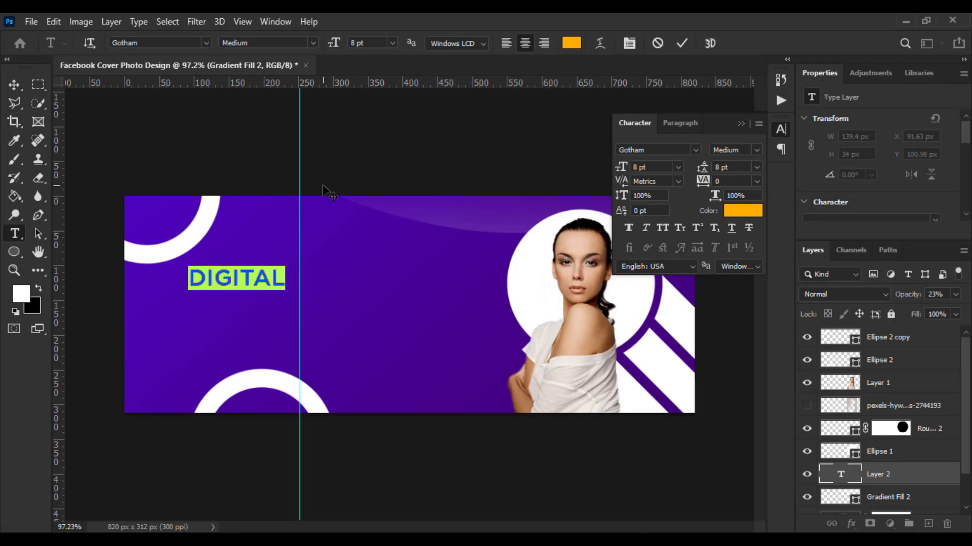
Step: Enlarge the DIGITAL text to about 176 px wide and place it at about X 165 px, Y 77 px, across the guide
click(14, 86)
key(ctrl+t)
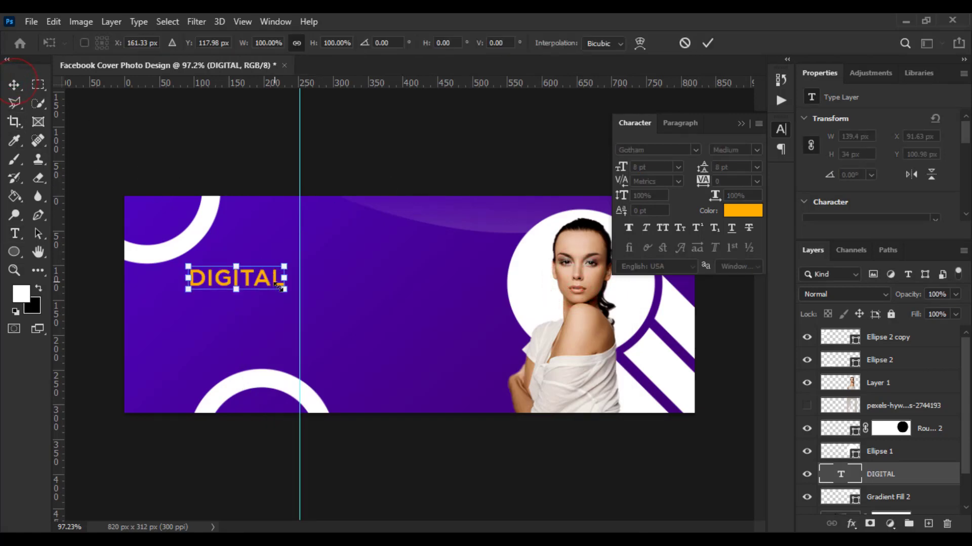
scroll(277, 280, up, 3)
drag(273, 276, 329, 258)
key(Return)
scroll(282, 306, down, 2)
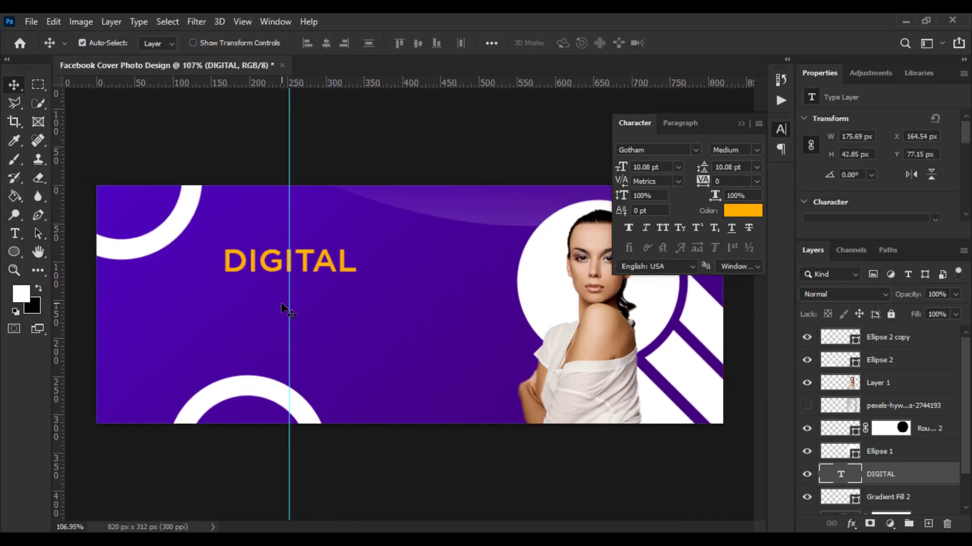
Step: Add a separate text layer reading PHOTOGRAPHY below DIGITAL, above the bottom ring
click(23, 240)
click(184, 331)
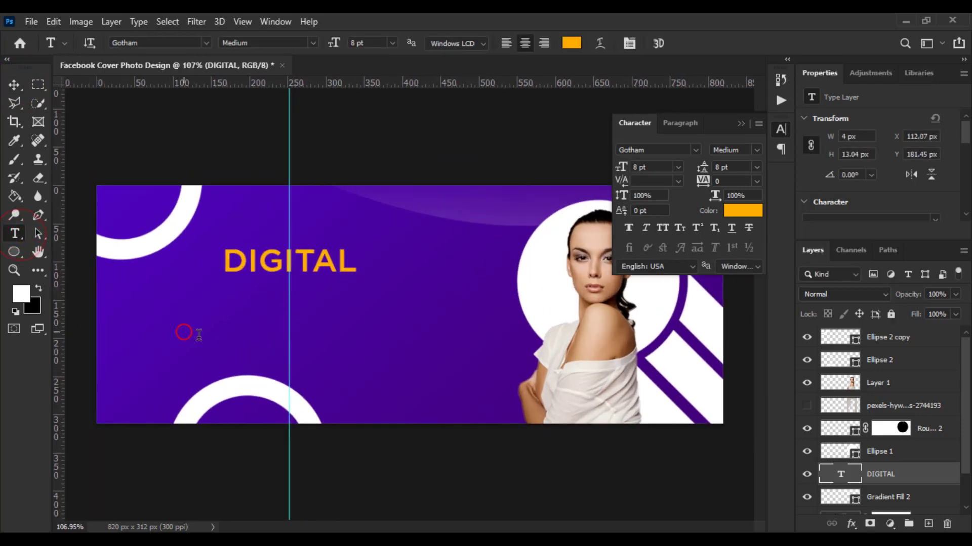
text(P)
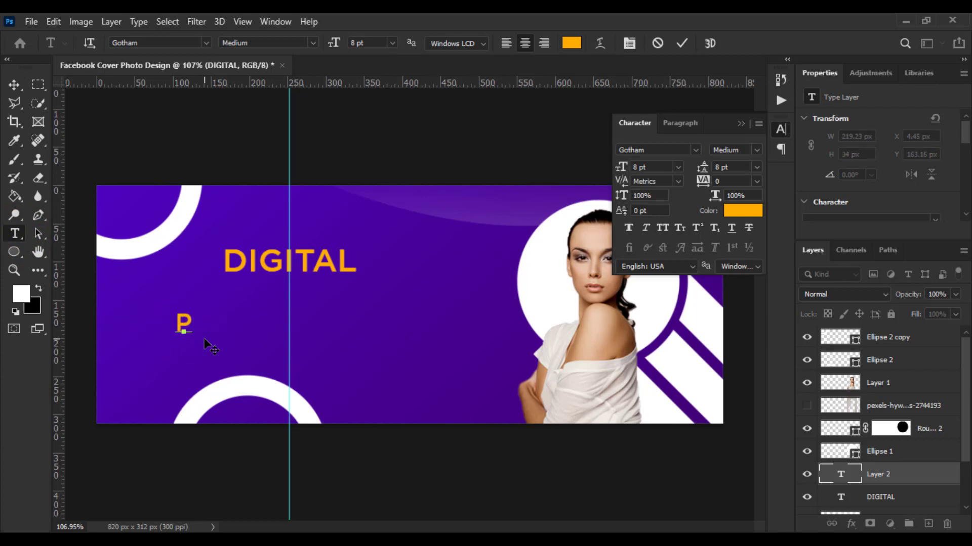
text(HOTOGRAPHY)
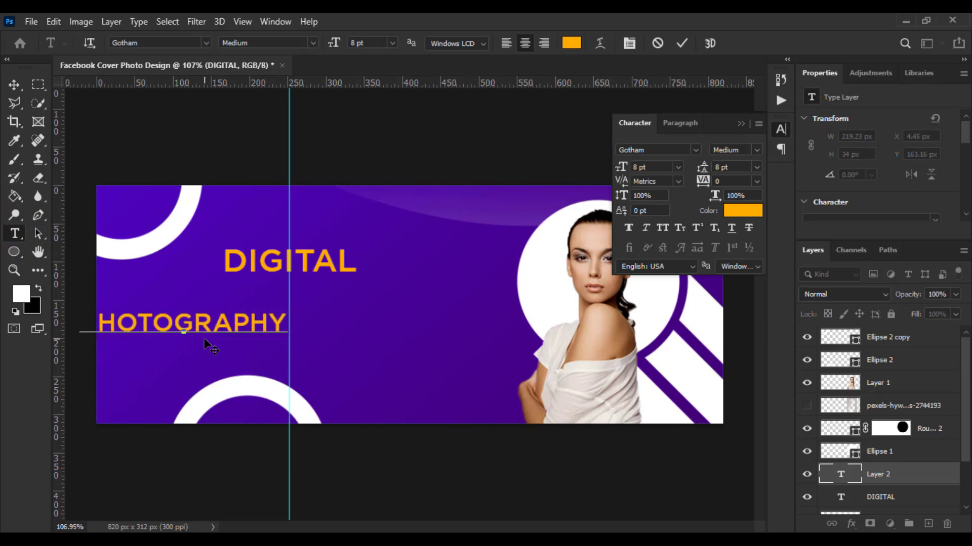
Step: Format the PHOTOGRAPHY text in Bebas Neue Regular and colour it white
key(ctrl+a)
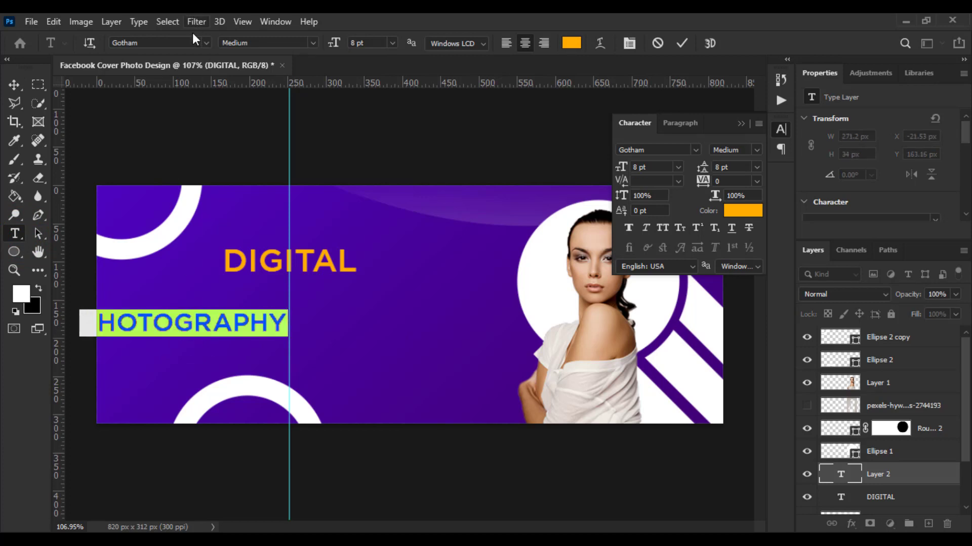
click(205, 42)
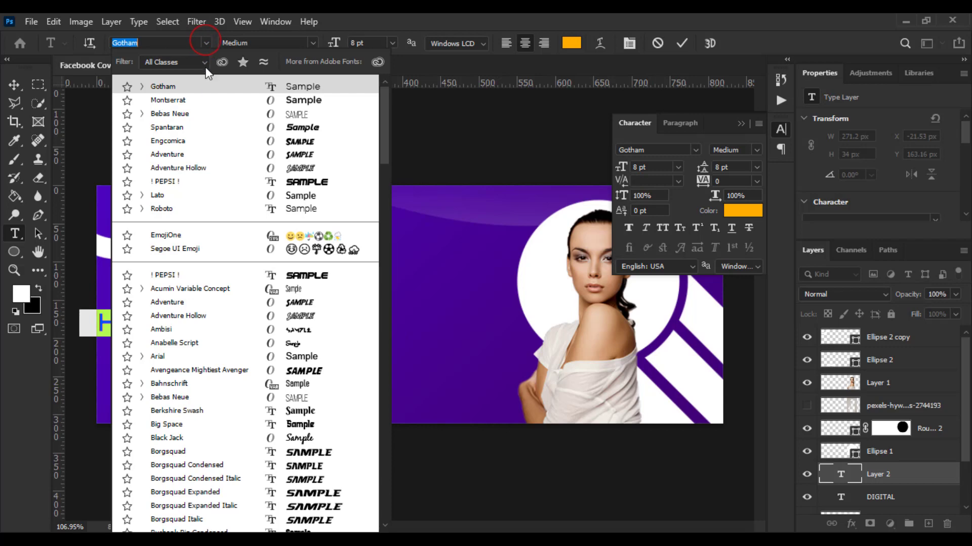
click(194, 112)
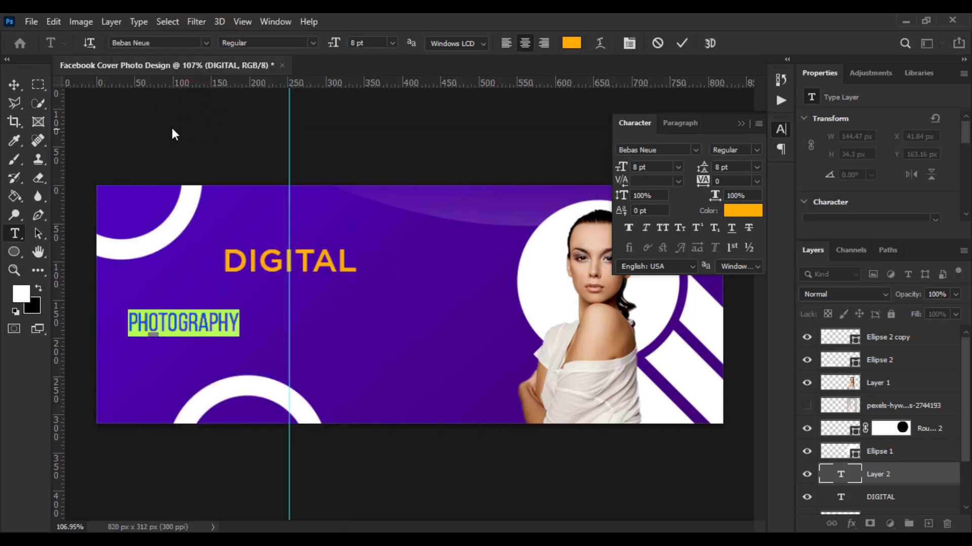
click(571, 43)
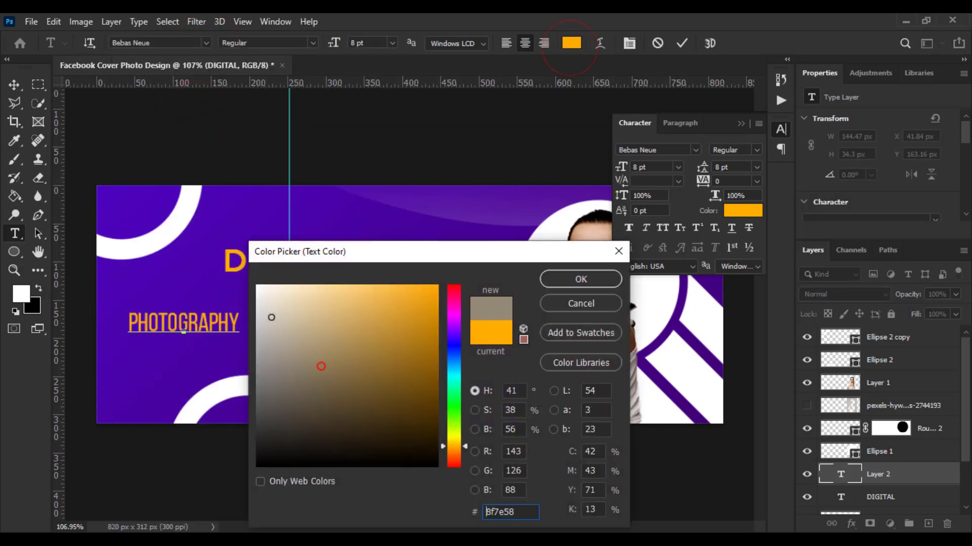
drag(320, 362, 261, 288)
click(575, 274)
click(15, 85)
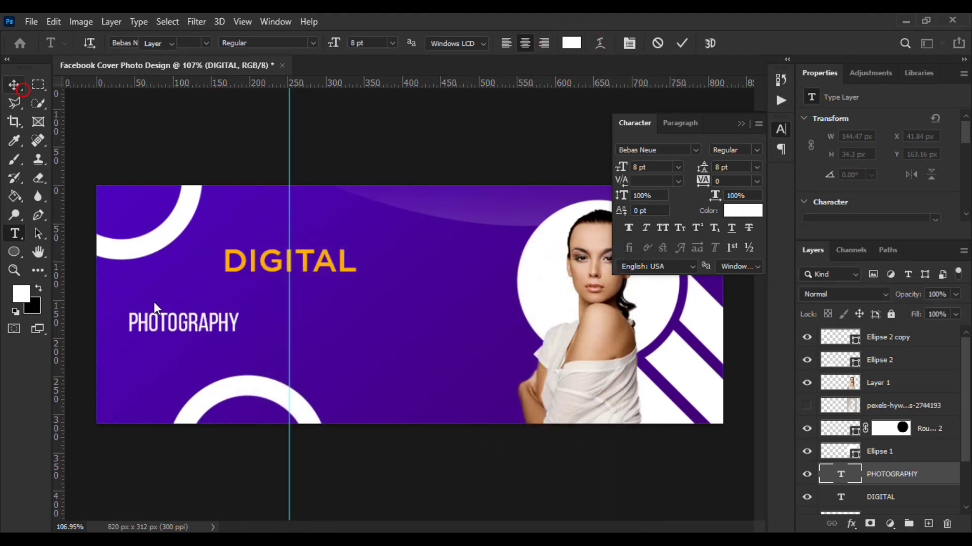
Step: Place PHOTOGRAPHY directly under DIGITAL at about X 168 px, Y 118 px and enlarge it to about 171 px wide
scroll(161, 303, up, 4)
drag(191, 337, 326, 299)
key(ctrl+t)
drag(415, 285, 450, 289)
key(Return)
Step: Change the font weight of the DIGITAL text to Gotham Bold
scroll(402, 278, up, 1)
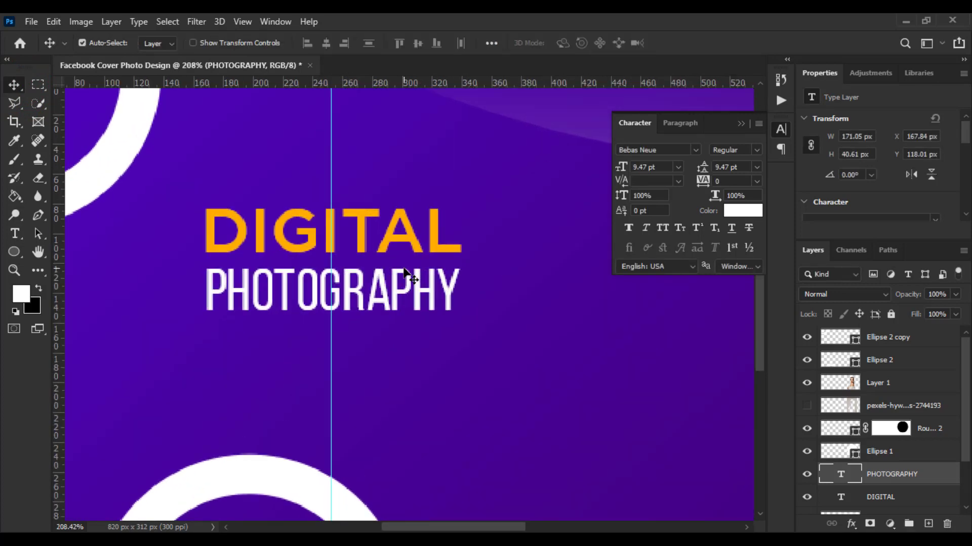
scroll(402, 278, down, 3)
scroll(397, 280, up, 2)
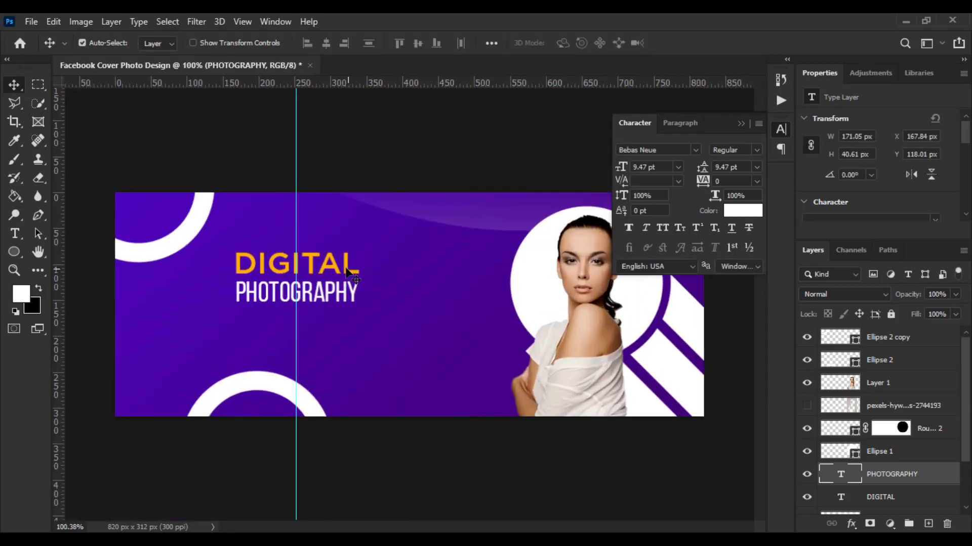
click(14, 233)
double_click(255, 263)
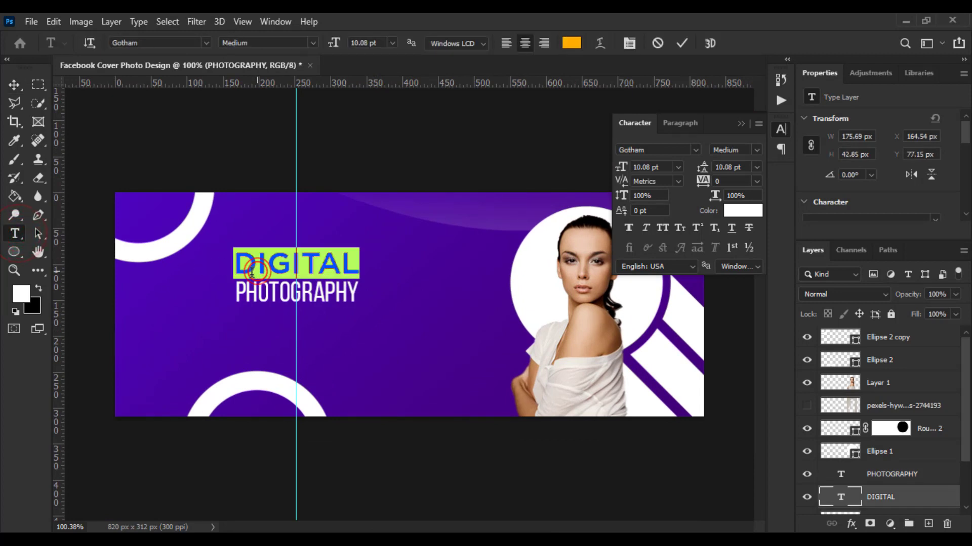
click(311, 44)
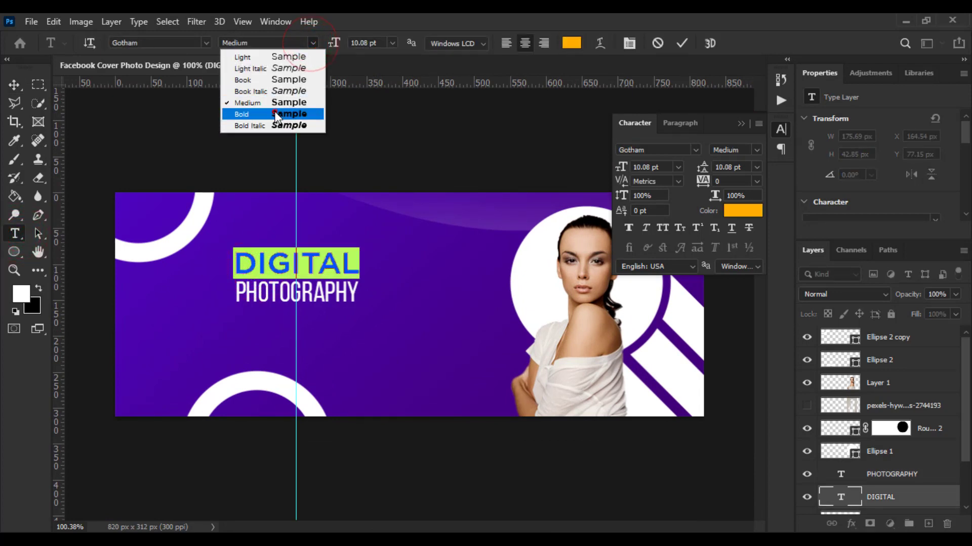
click(274, 110)
click(6, 83)
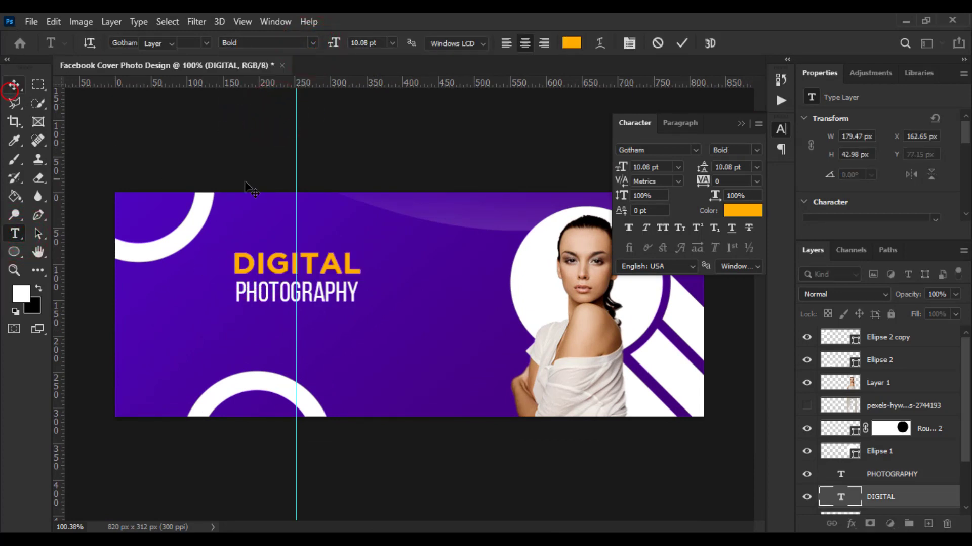
Step: Enlarge the PHOTOGRAPHY text to about 176 px wide so it spans the same width as DIGITAL above it
scroll(380, 307, up, 3)
key(ctrl+t)
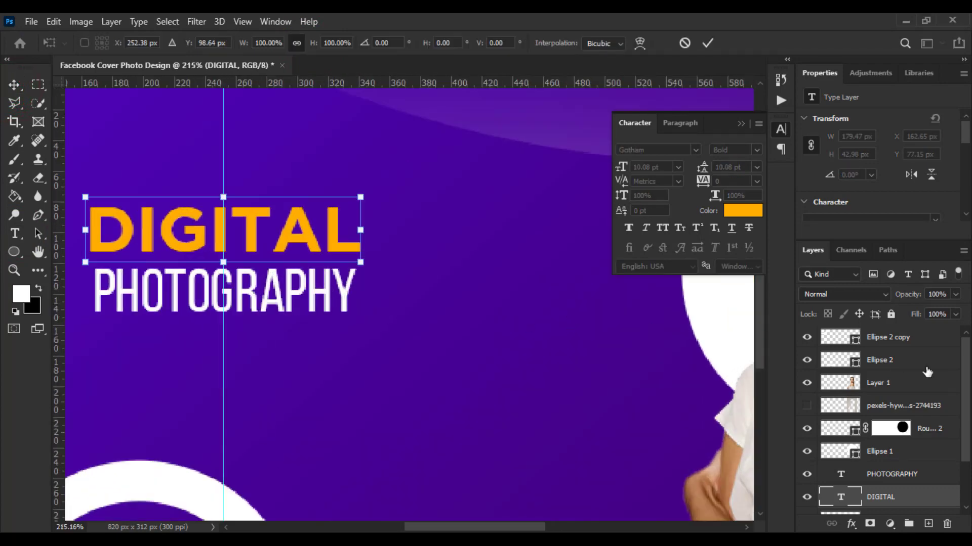
click(882, 474)
key(ctrl+t)
scroll(321, 299, up, 2)
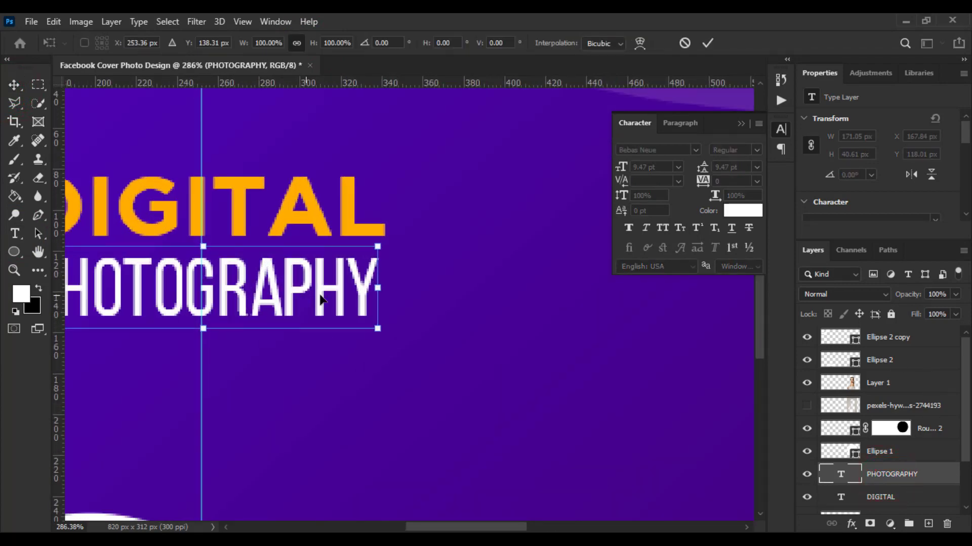
drag(379, 294, 384, 294)
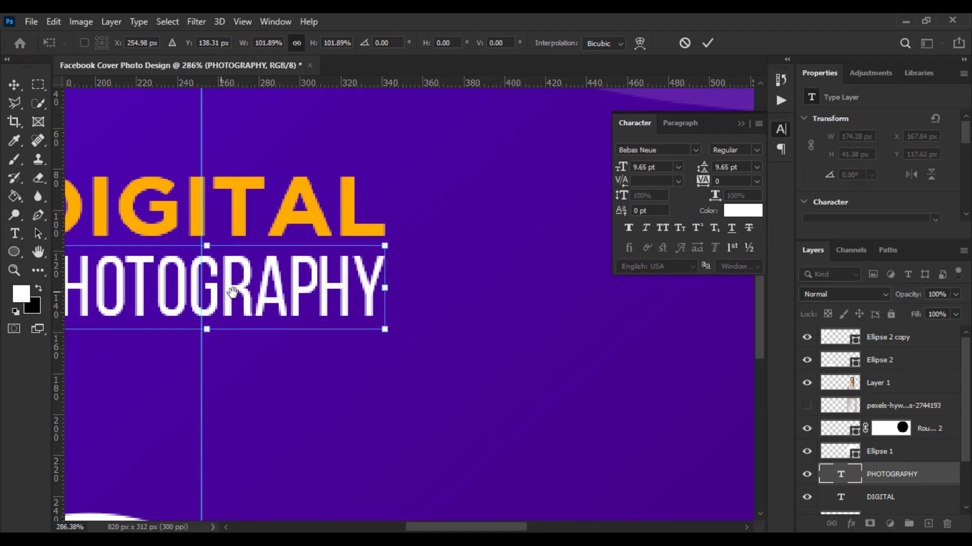
drag(133, 291, 355, 318)
drag(264, 319, 260, 321)
key(Return)
scroll(261, 321, down, 4)
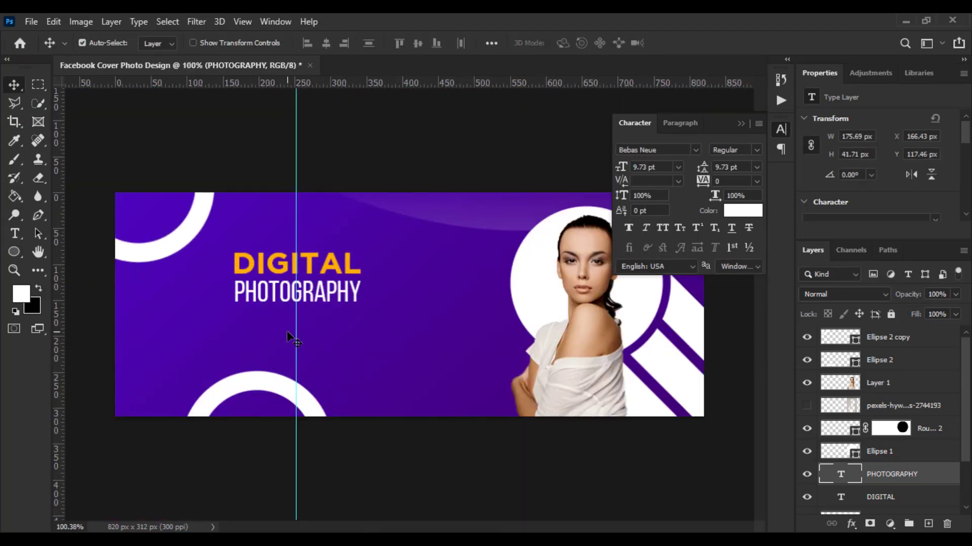
Step: Add a separate text layer reading CAPTURE YOUR BEAUTIFUL MOMENTS in the empty area below the title
click(14, 233)
click(143, 354)
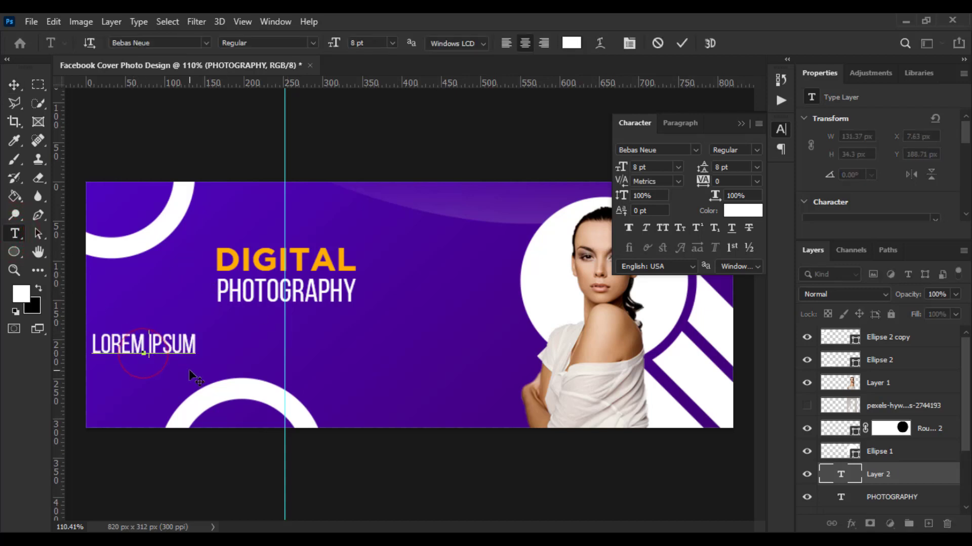
text(CAPTU)
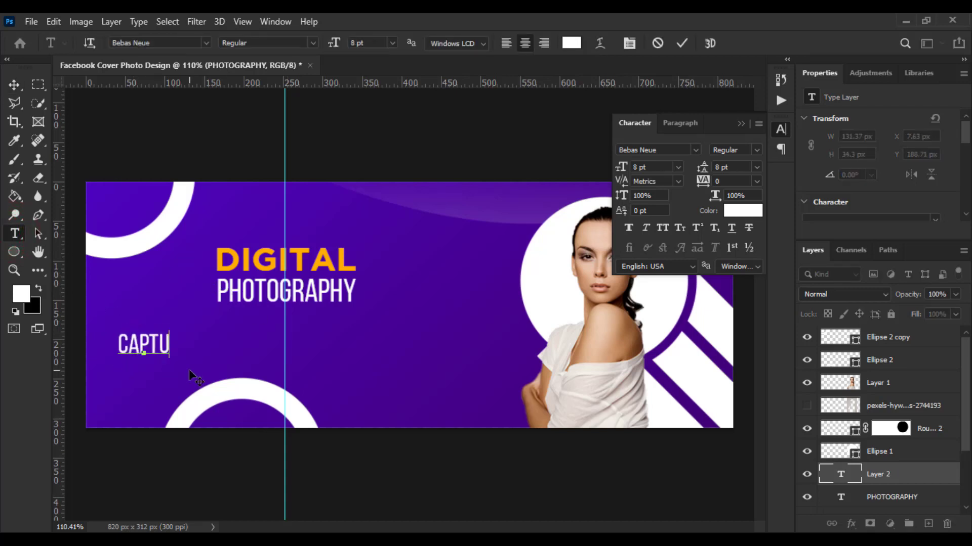
text(RE Y)
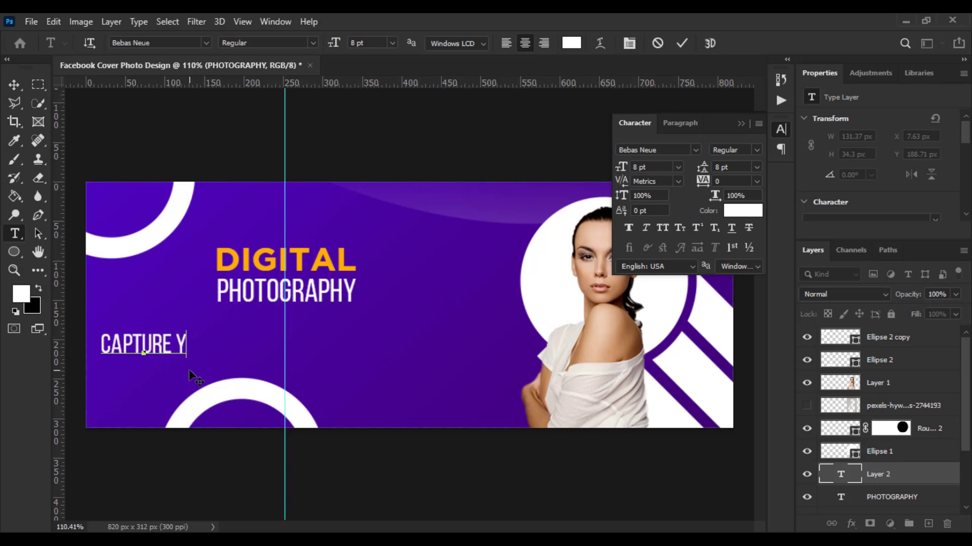
text(OU R BEAU)
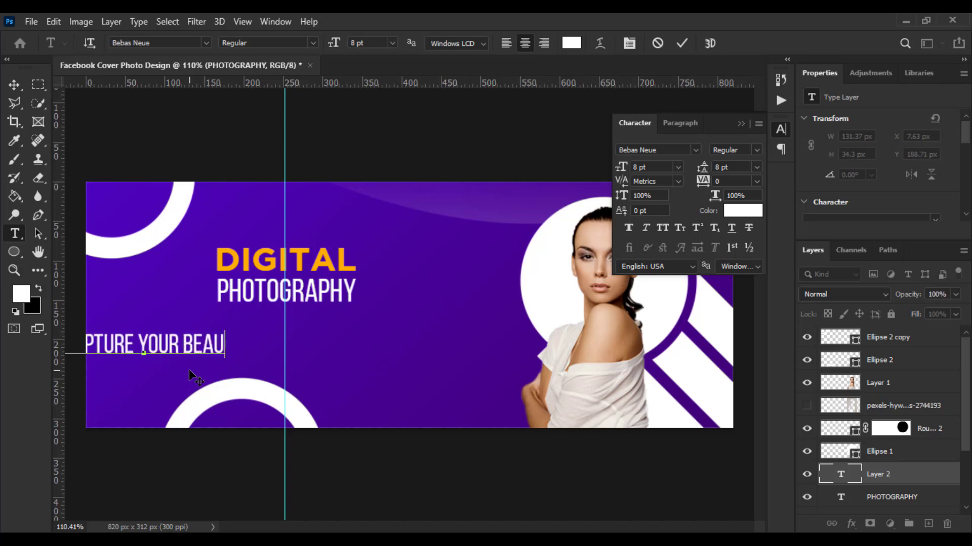
text(TIFU)
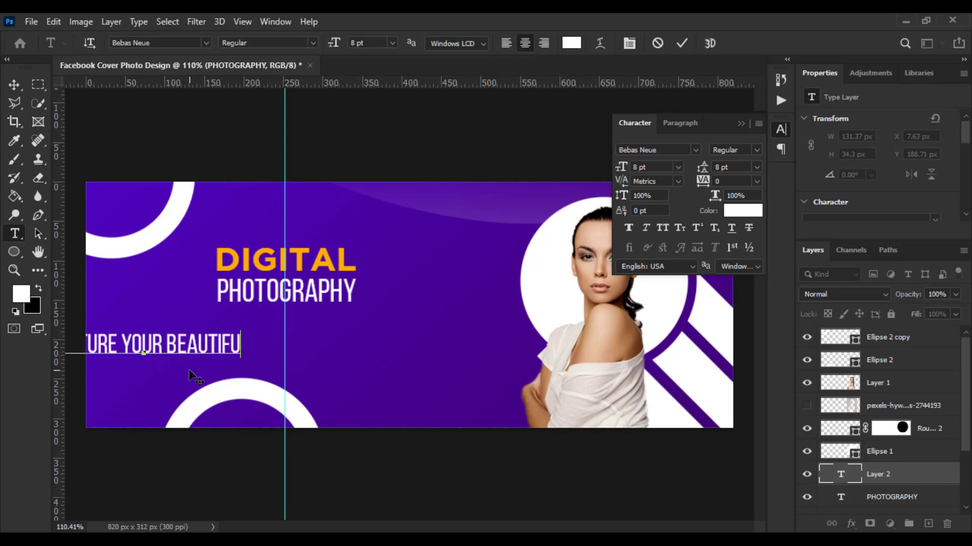
text(L MO)
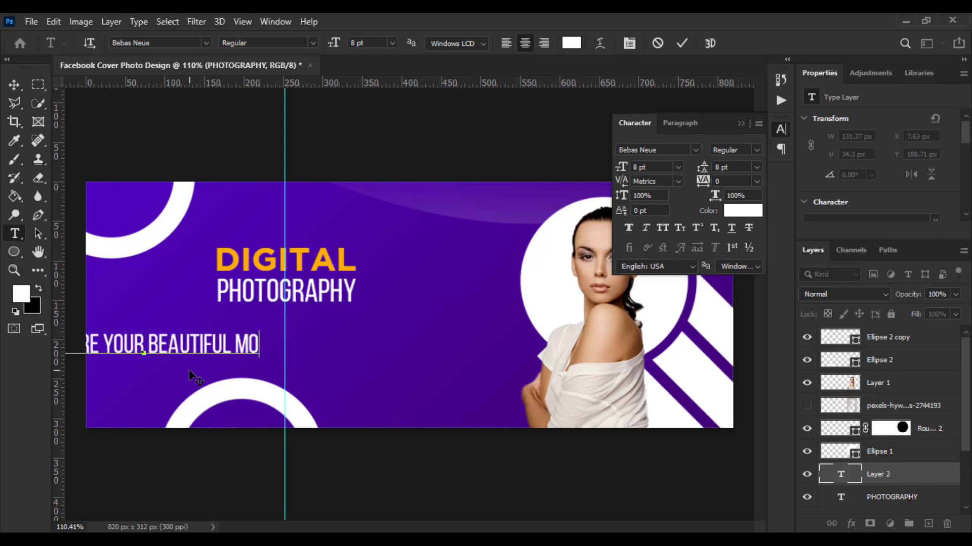
text(MENTS)
Step: Format the CAPTURE YOUR BEAUTIFUL MOMENTS text in Gotham Medium at 3 pt
key(ctrl+a)
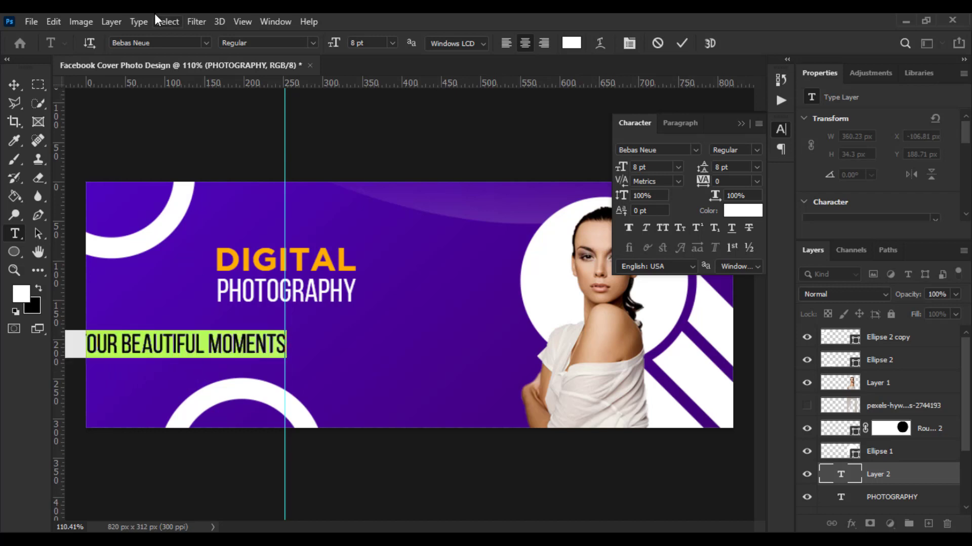
click(202, 42)
click(181, 97)
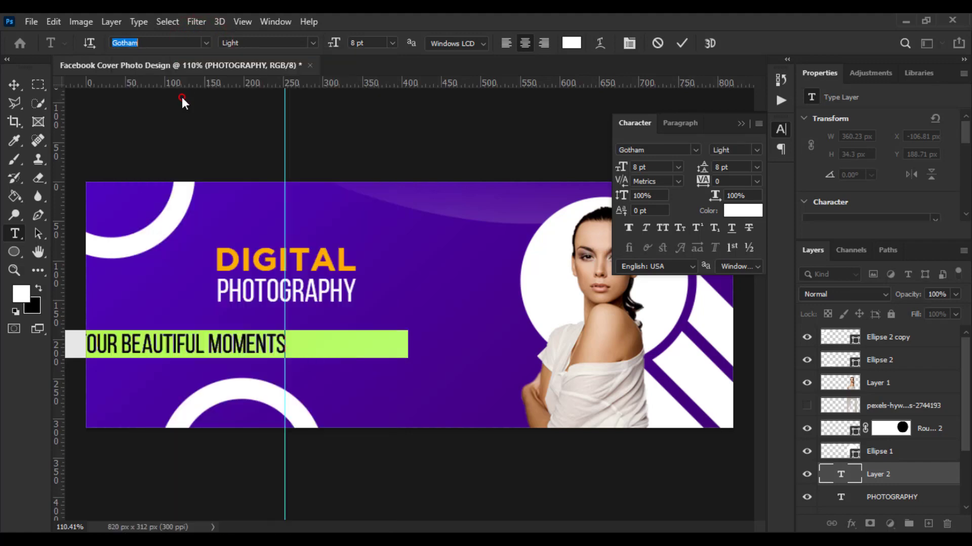
click(310, 44)
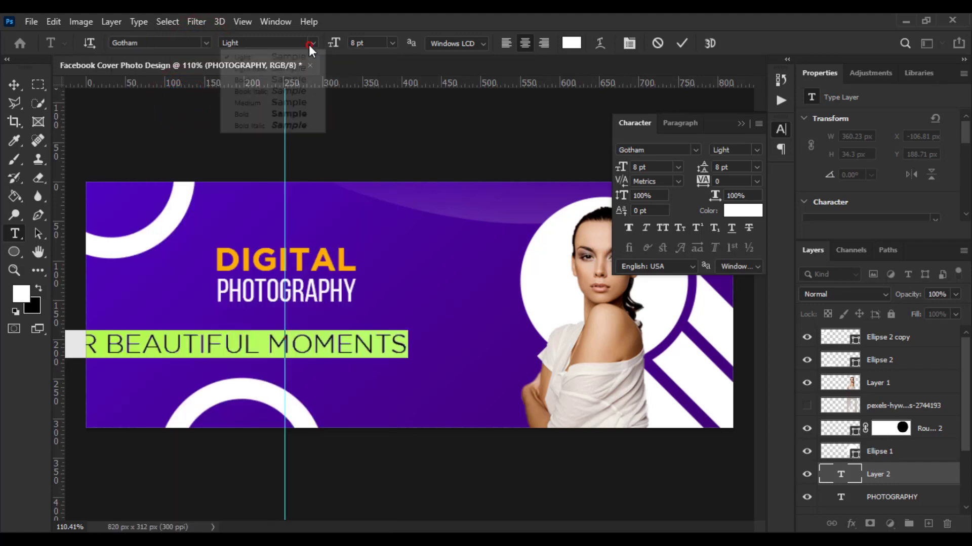
click(266, 103)
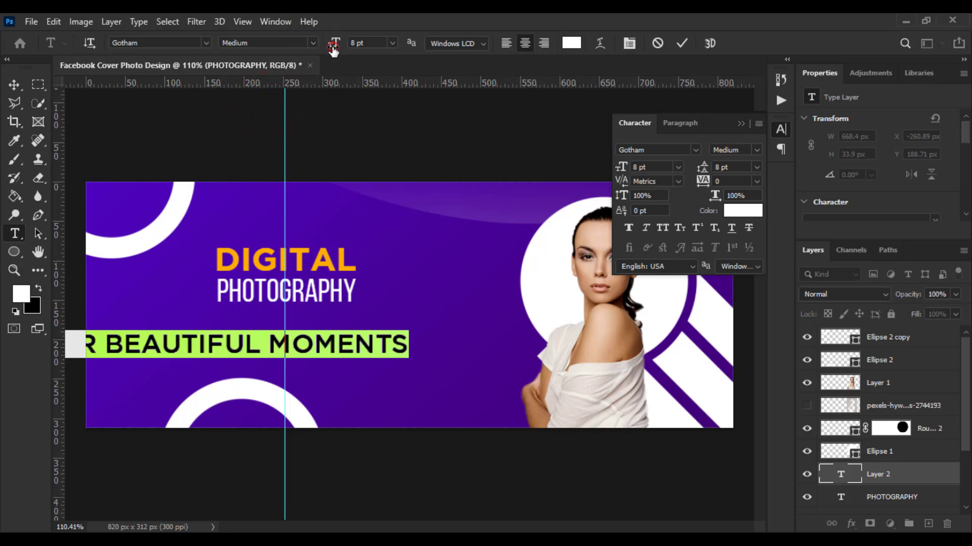
drag(333, 48, 308, 49)
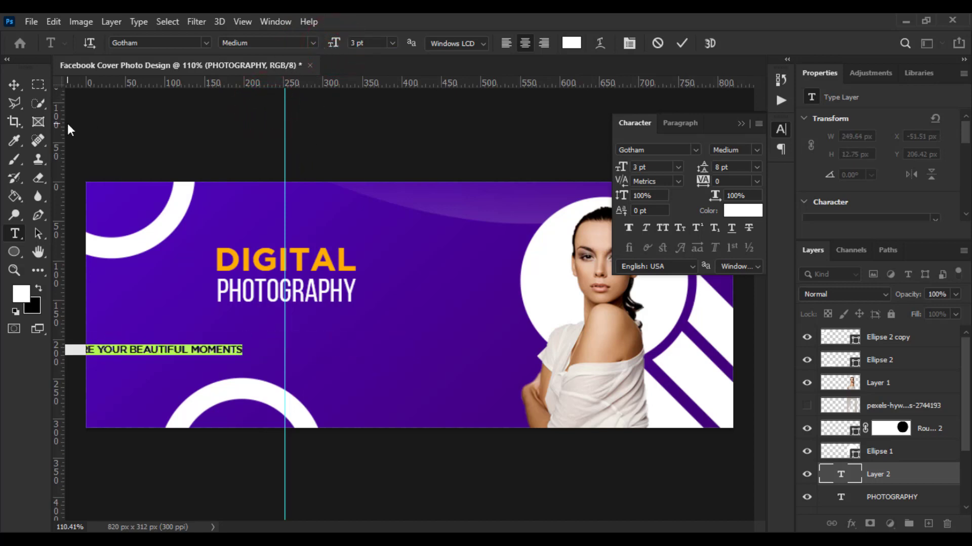
Step: Move the tagline directly beneath PHOTOGRAPHY, to about X 130 px, Y 165 px
click(14, 84)
drag(226, 347, 309, 322)
scroll(398, 316, up, 5)
scroll(351, 341, down, 3)
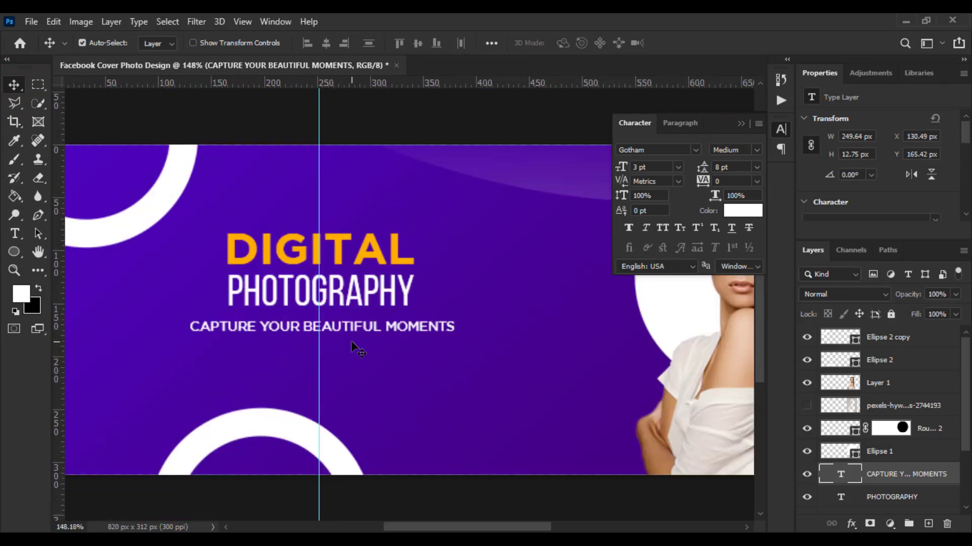
Step: Shift the PHOTOGRAPHY text 3 px straight down to widen the gap below DIGITAL
scroll(351, 341, up, 3)
double_click(303, 283)
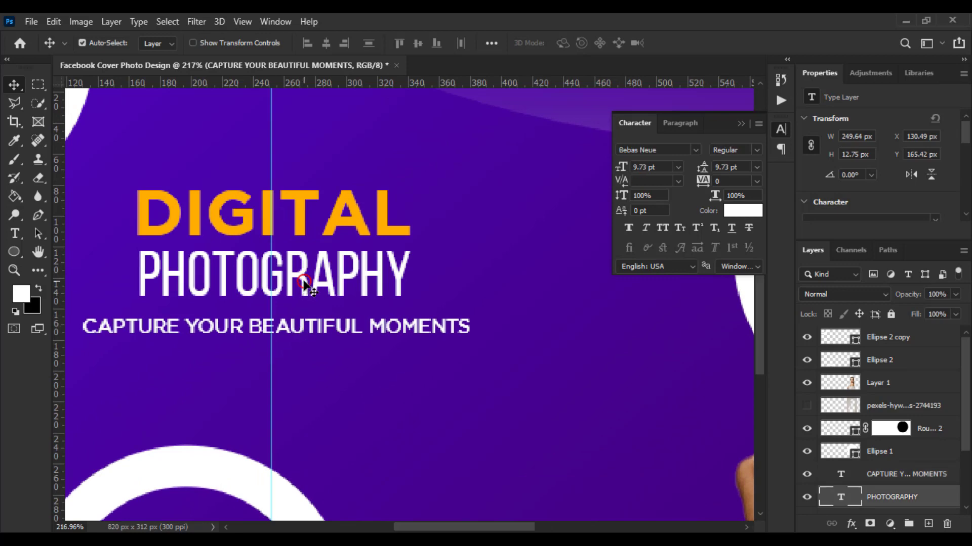
click(14, 84)
scroll(263, 296, up, 2)
drag(263, 282, 263, 287)
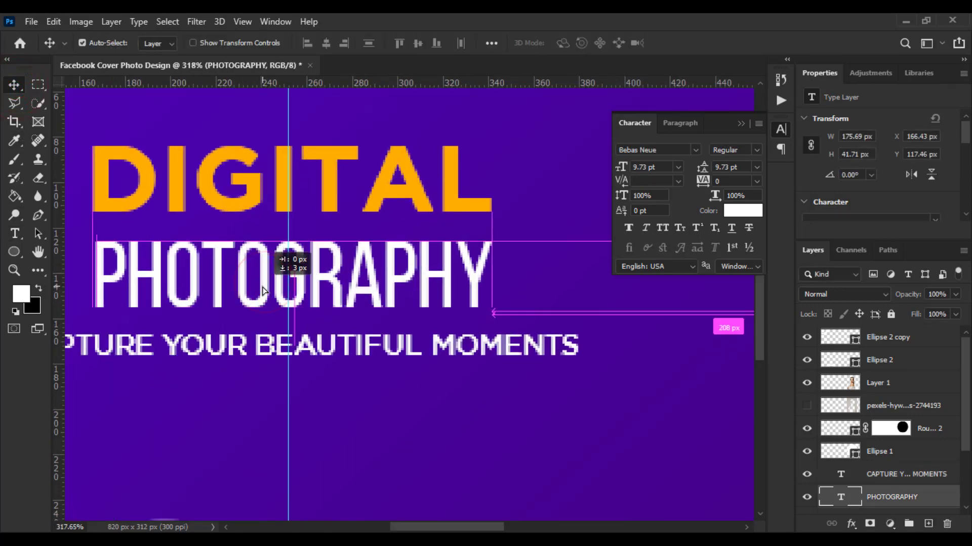
scroll(263, 291, down, 5)
scroll(259, 312, up, 4)
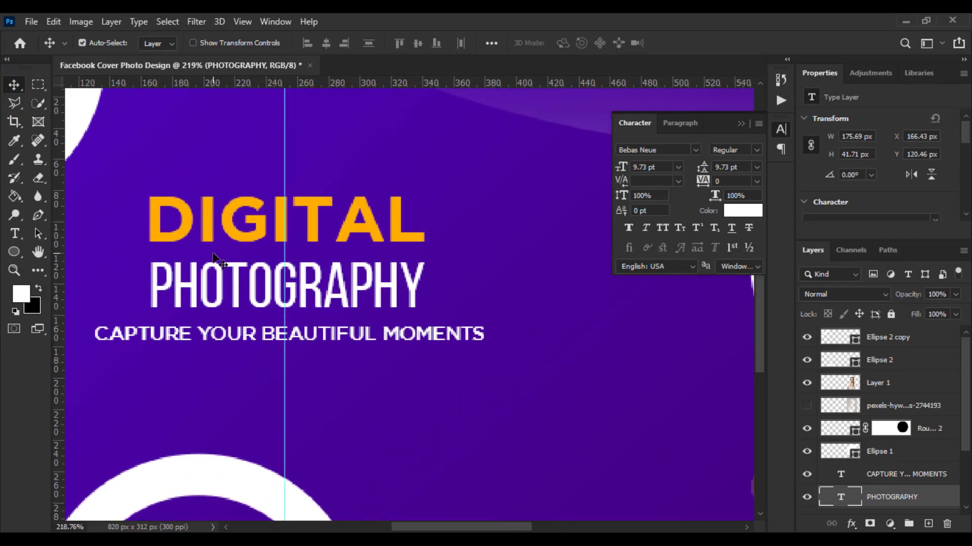
Step: Recolour the CAPTURE YOUR BEAUTIFUL MOMENTS tagline with the orange #ffae00 sampled from the DIGITAL text
click(864, 476)
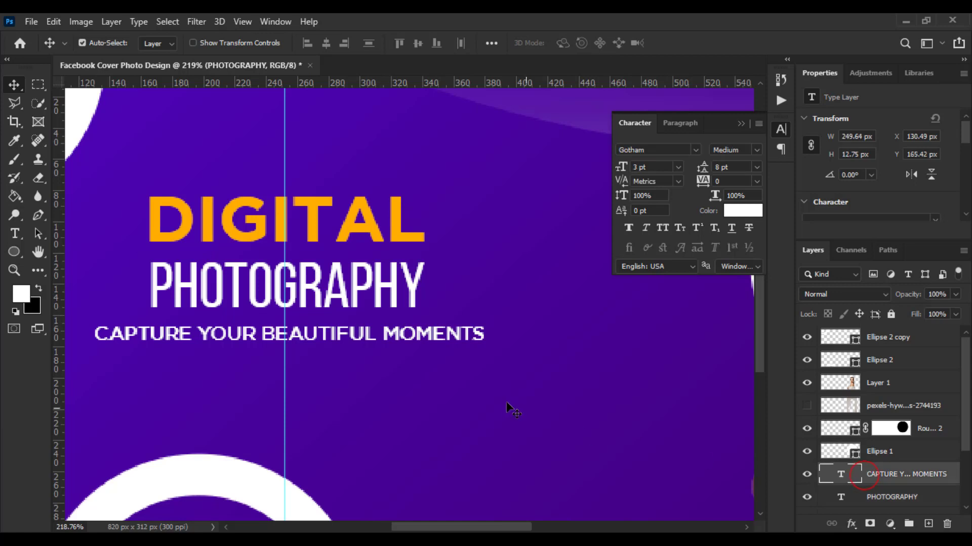
click(16, 233)
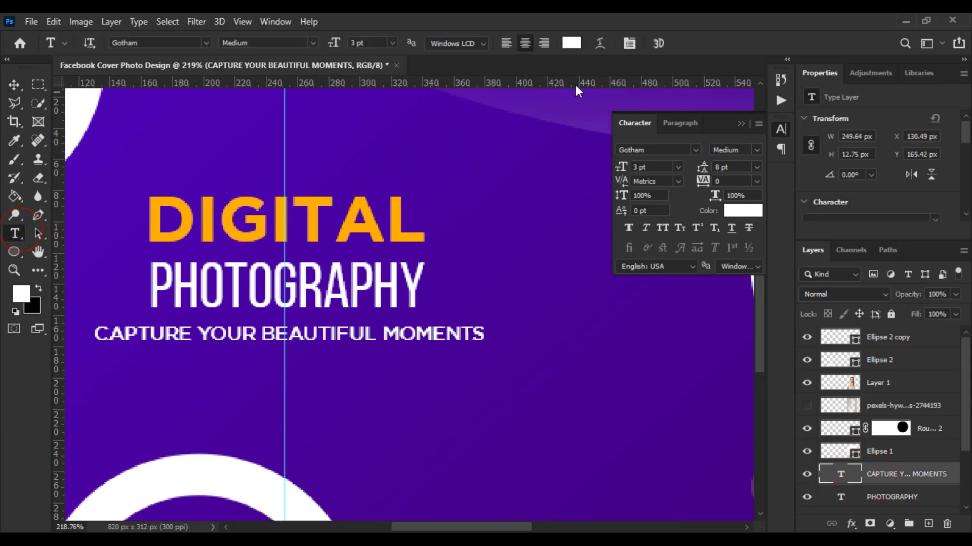
click(566, 44)
click(311, 204)
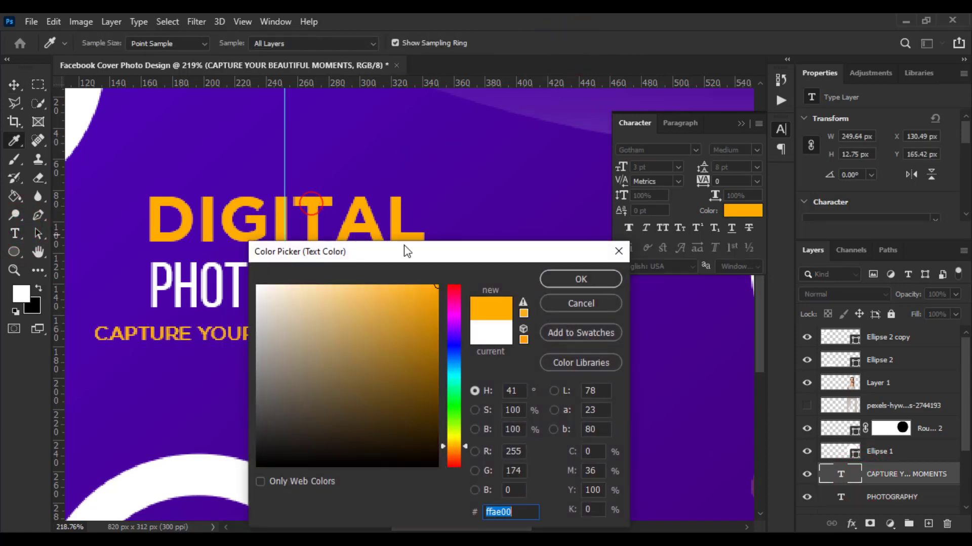
click(580, 279)
key(ctrl+0)
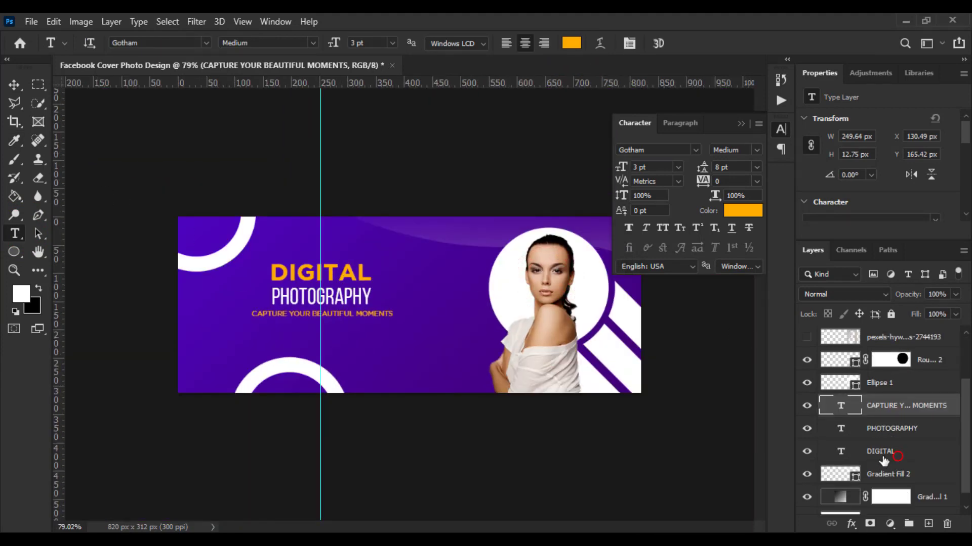
Step: Enlarge the DIGITAL, PHOTOGRAPHY and tagline text layers together to about 332 px wide overall
shift+click(883, 458)
key(ctrl+t)
scroll(405, 301, up, 1)
mouse_move(389, 289)
mouse_down()
mouse_move(412, 292)
mouse_move(387, 299)
mouse_move(394, 294)
mouse_up()
key(Return)
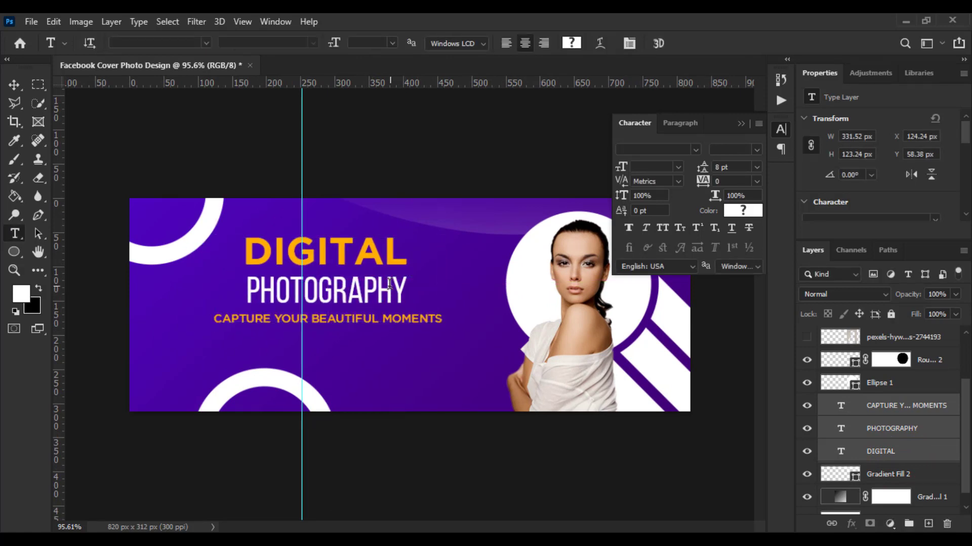
scroll(389, 284, up, 1)
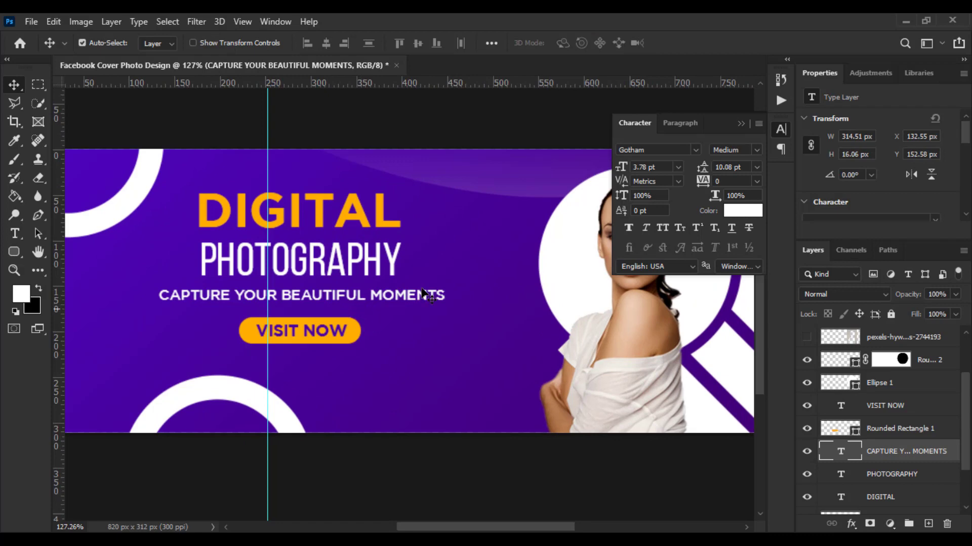
Step: Collapse the character settings and lower the small orange circle beside the bottom ring to X 252 px, Y 268 px
click(741, 125)
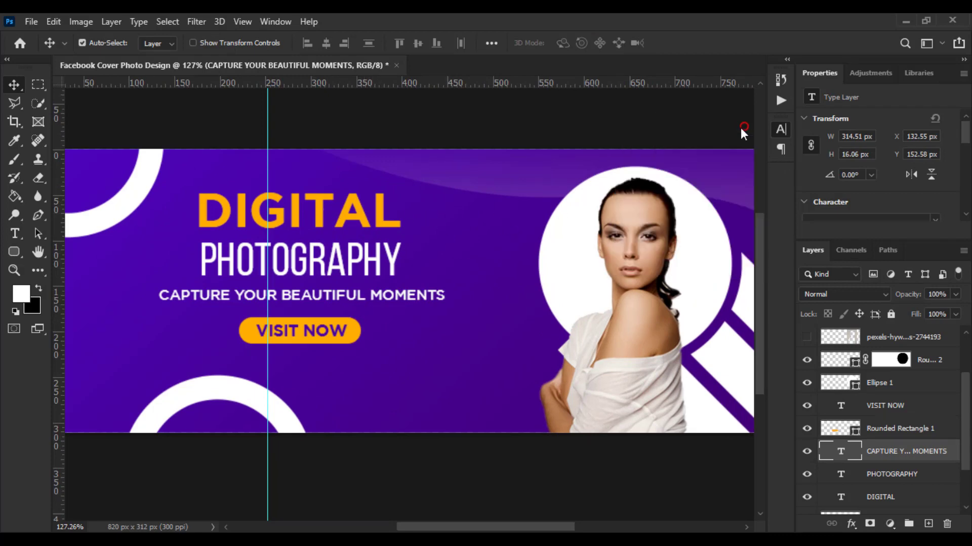
scroll(442, 367, down, 2)
scroll(442, 367, up, 3)
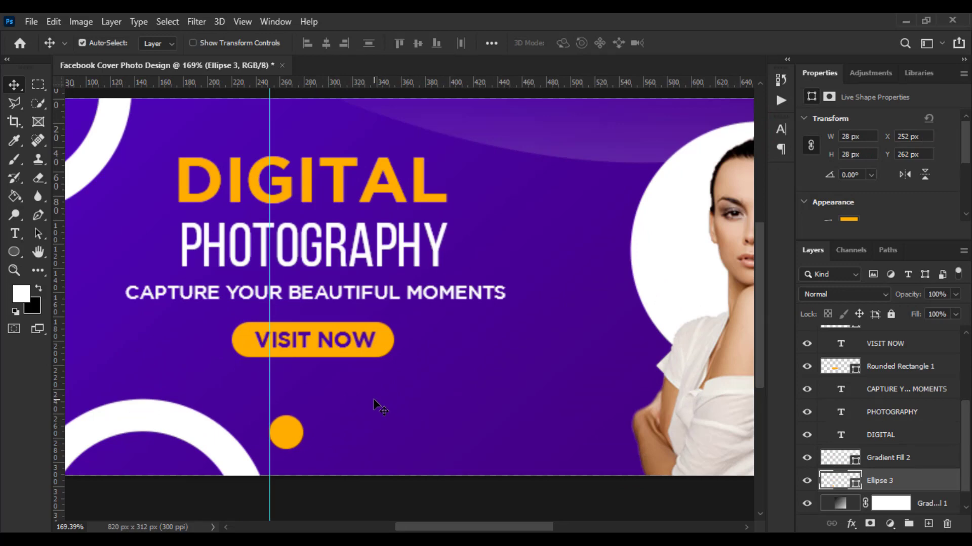
scroll(374, 407, left, 1)
scroll(298, 430, up, 3)
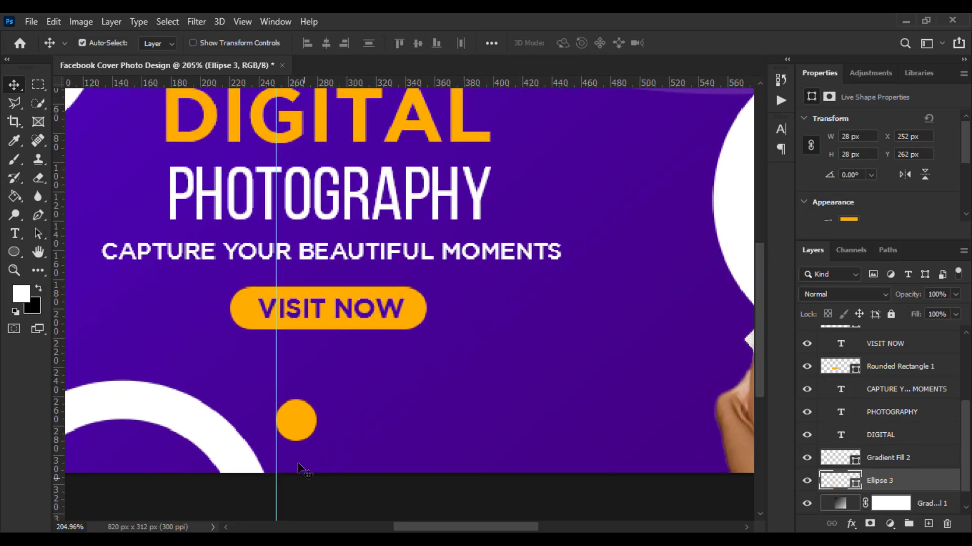
drag(299, 430, 300, 430)
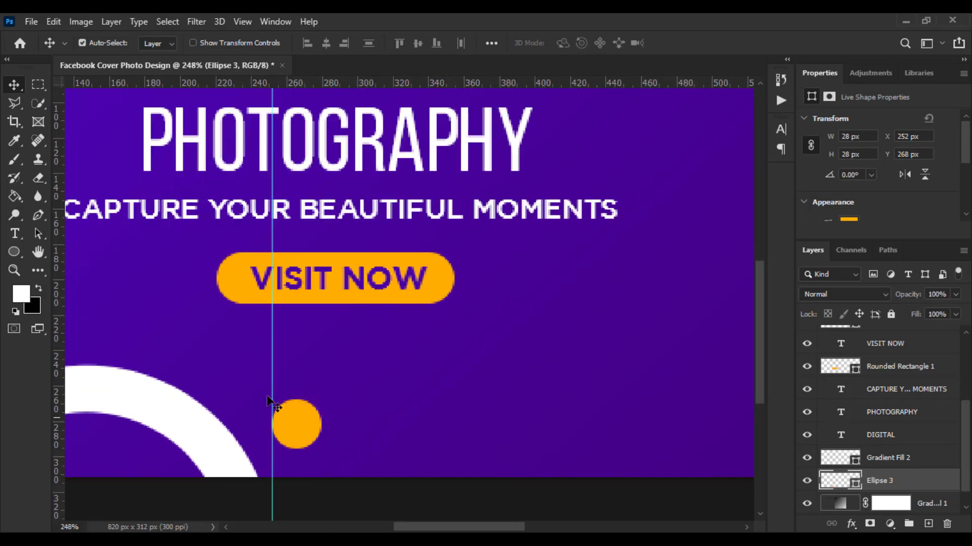
Step: Place the call icon as an embedded image and scale it down to about 2.28%
click(32, 21)
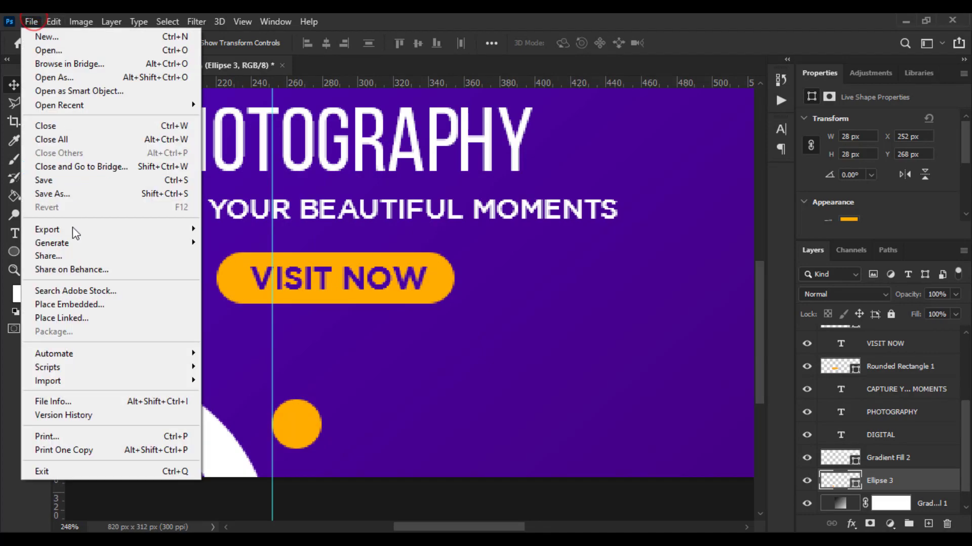
click(68, 304)
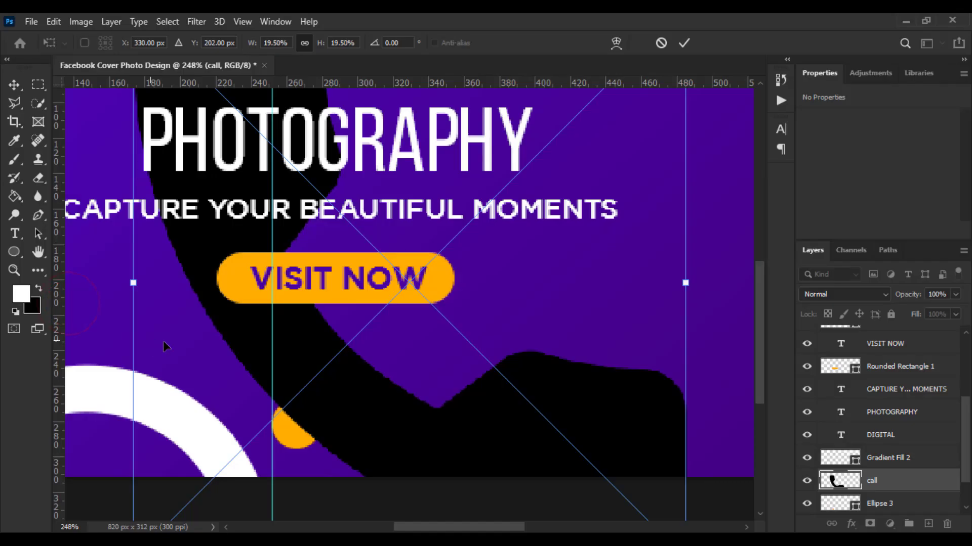
scroll(202, 350, down, 3)
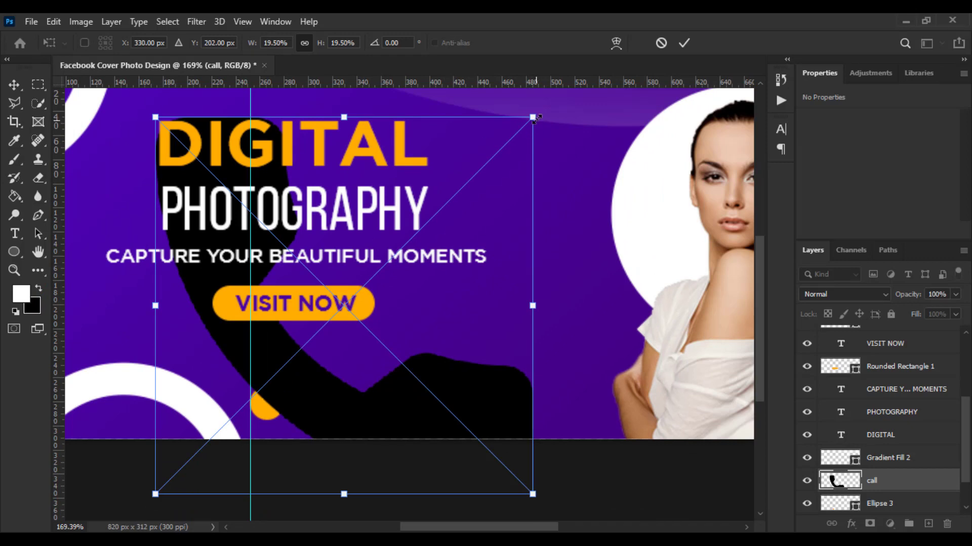
drag(535, 119, 370, 279)
scroll(332, 365, up, 3)
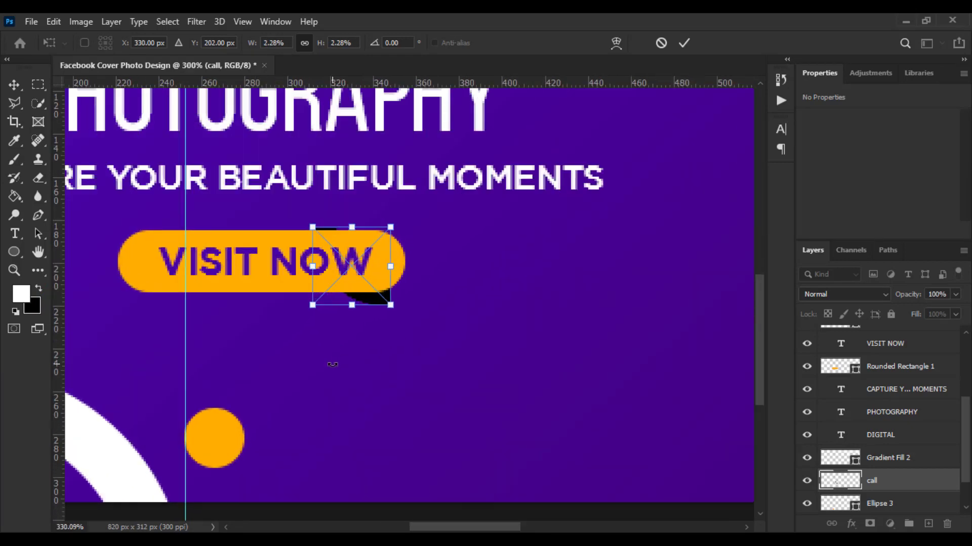
drag(332, 365, 377, 325)
Step: Move the call icon onto the orange circle, reduce it to about 1.07% and centre it inside the circle
drag(402, 248, 243, 430)
scroll(253, 432, up, 3)
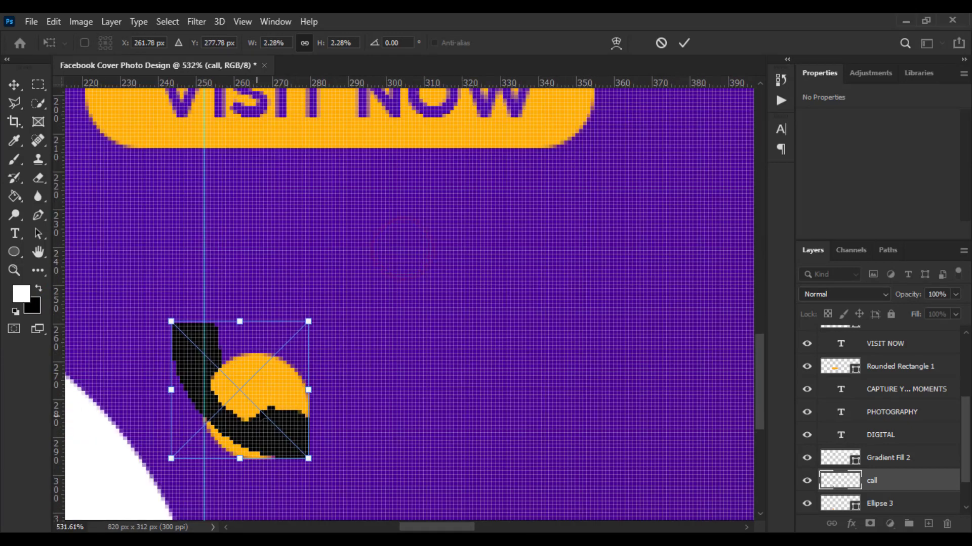
scroll(258, 416, up, 4)
mouse_move(332, 284)
mouse_down()
mouse_move(304, 316)
mouse_move(326, 295)
mouse_up()
drag(290, 339, 268, 394)
key(Return)
key(ctrl+t)
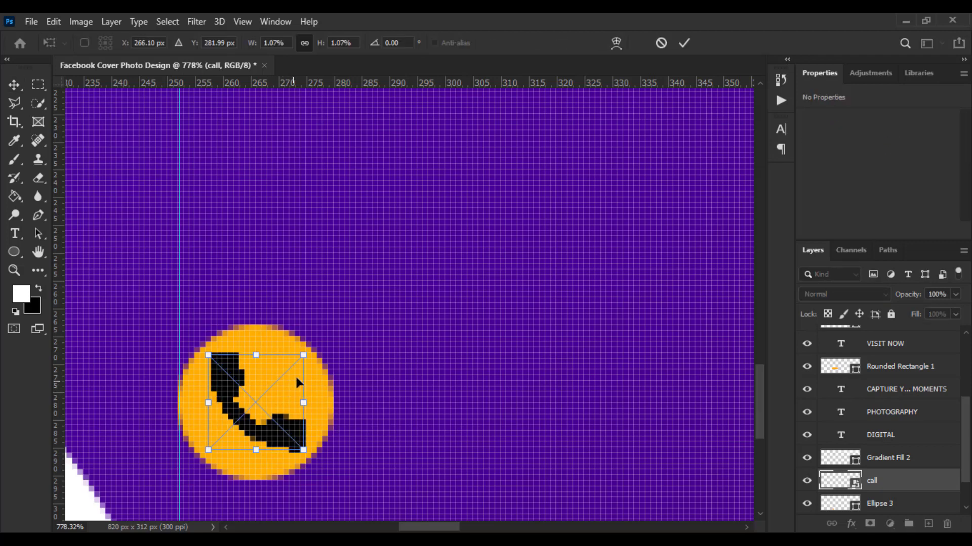
Step: Shrink the call icon to about 15 × 14 px, keeping it inside the orange circle
drag(305, 357, 299, 362)
key(Return)
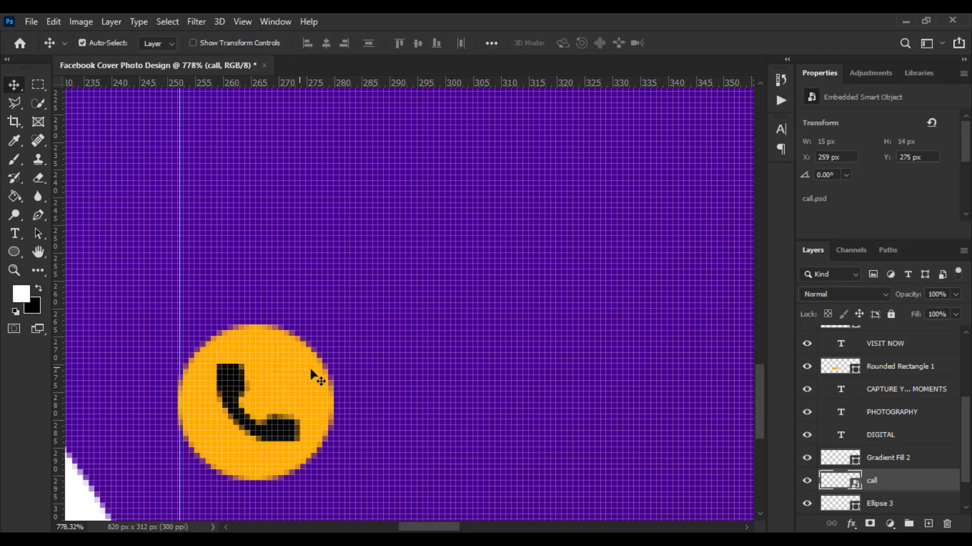
scroll(367, 390, down, 2)
scroll(674, 455, down, 2)
Step: Add a white Color Overlay layer style at 100% opacity to the call icon
right_click(854, 495)
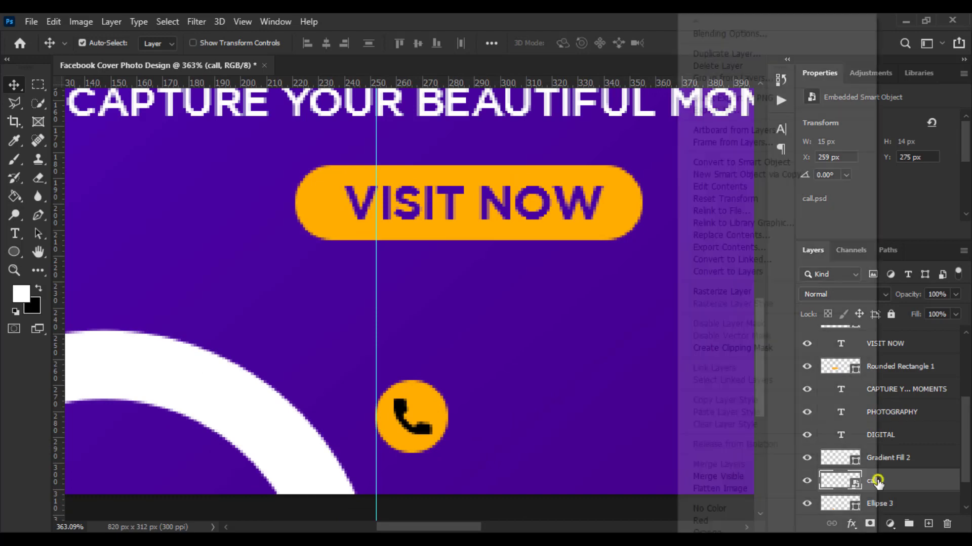
click(724, 34)
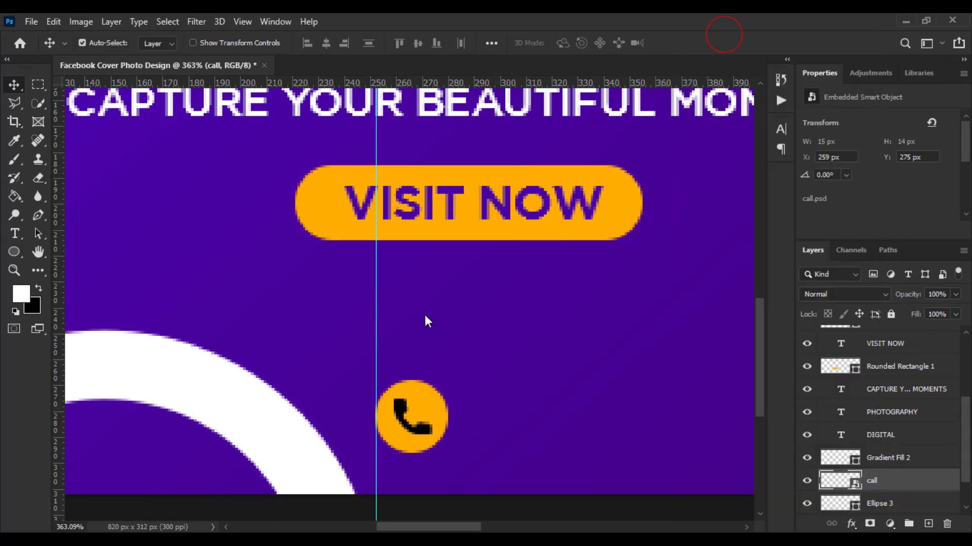
click(371, 353)
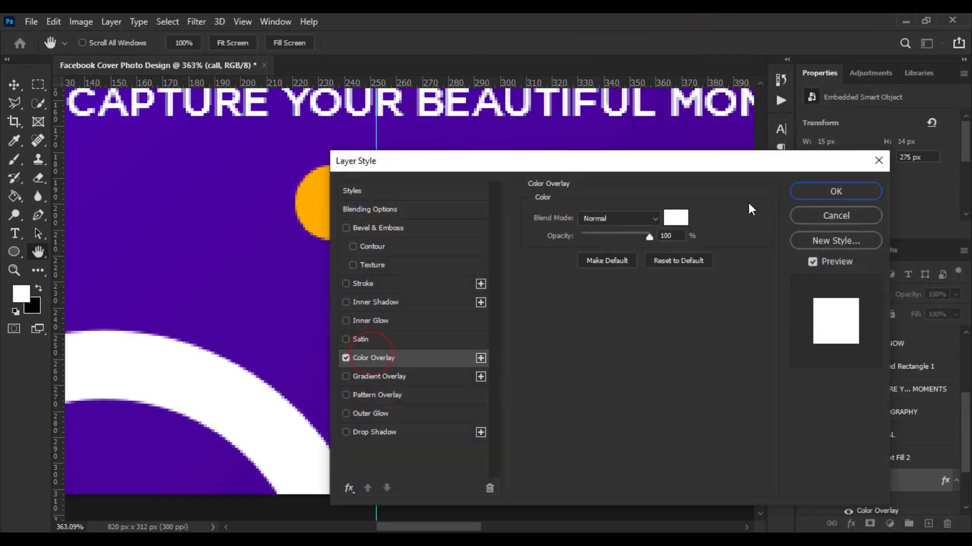
click(824, 193)
scroll(563, 360, down, 10)
scroll(533, 397, up, 3)
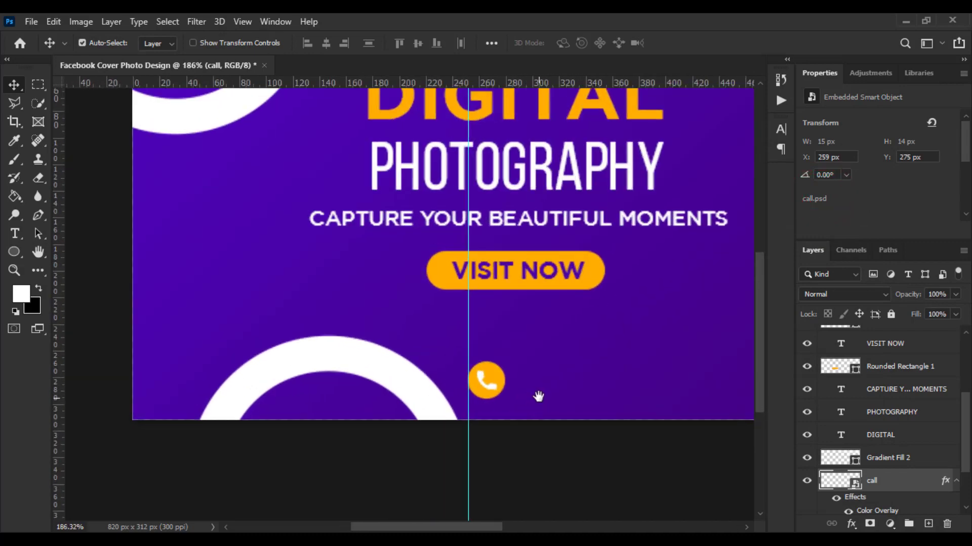
Step: Recolour the call icon's Color Overlay with the dark purple sampled from the background
drag(538, 396, 420, 406)
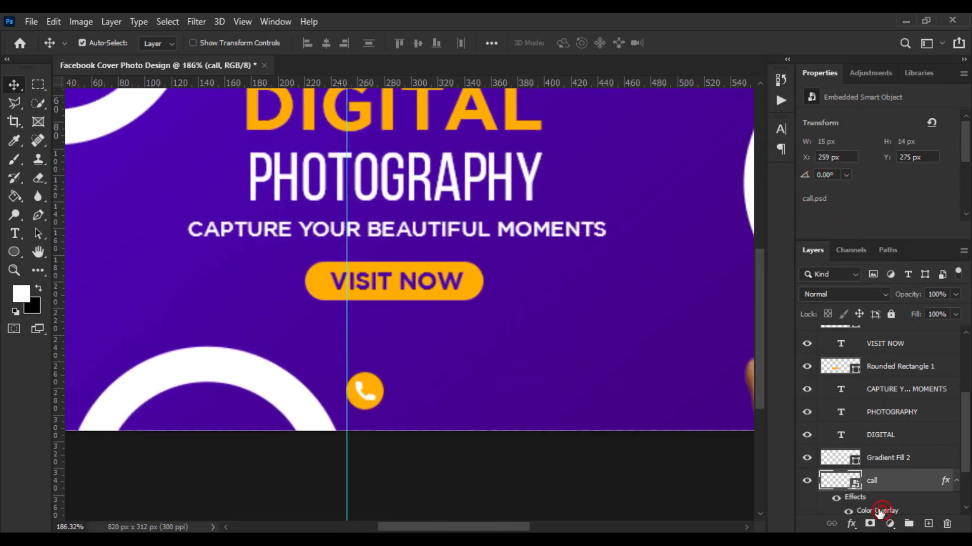
click(667, 227)
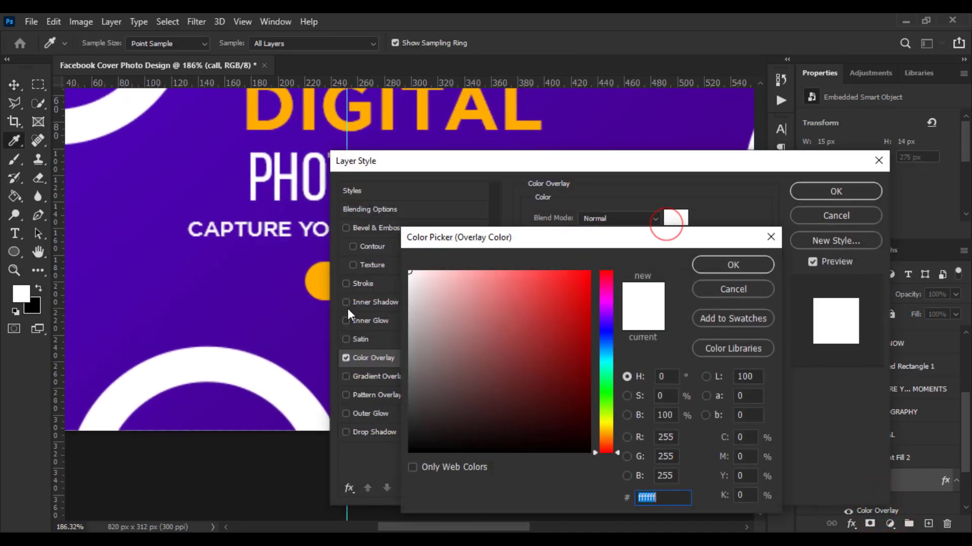
click(312, 329)
click(719, 264)
click(807, 192)
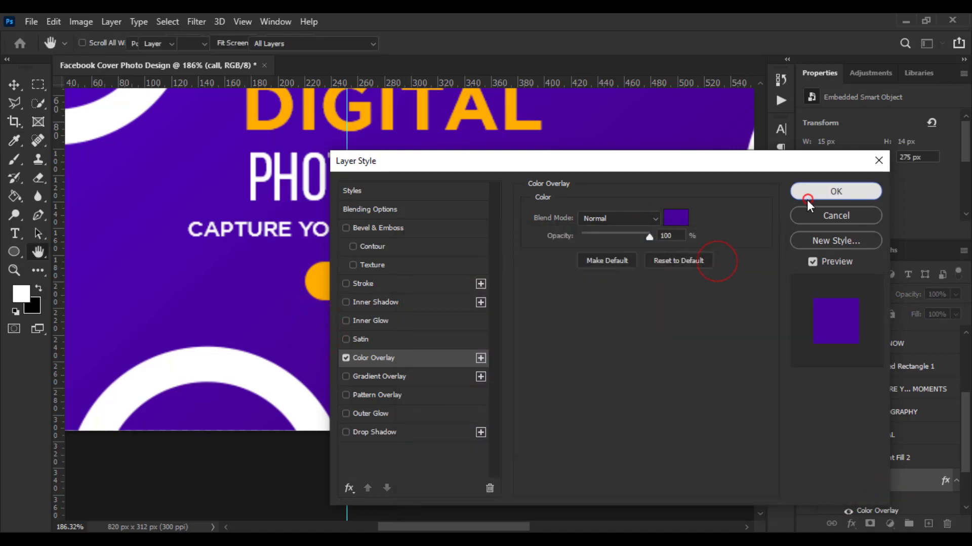
key(v)
scroll(471, 416, up, 4)
scroll(372, 436, down, 5)
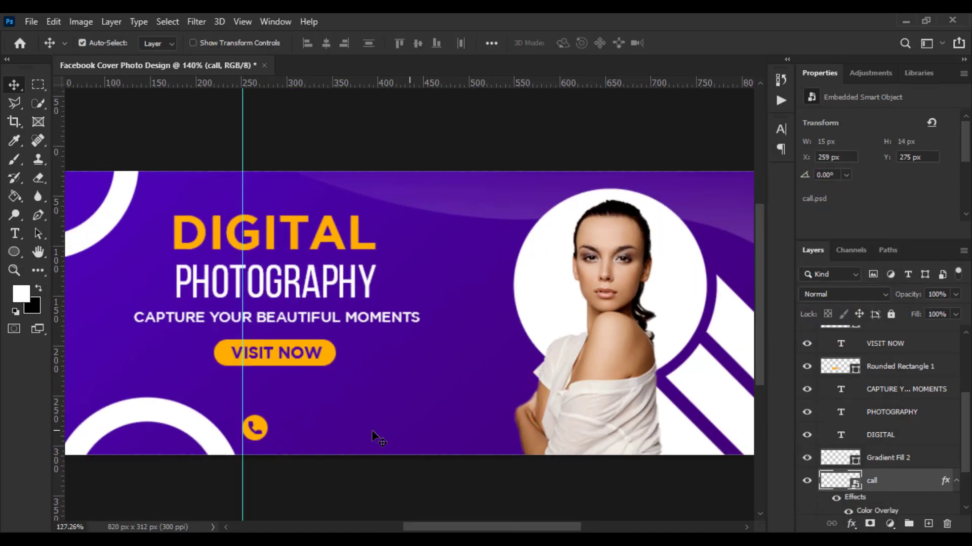
scroll(318, 433, up, 4)
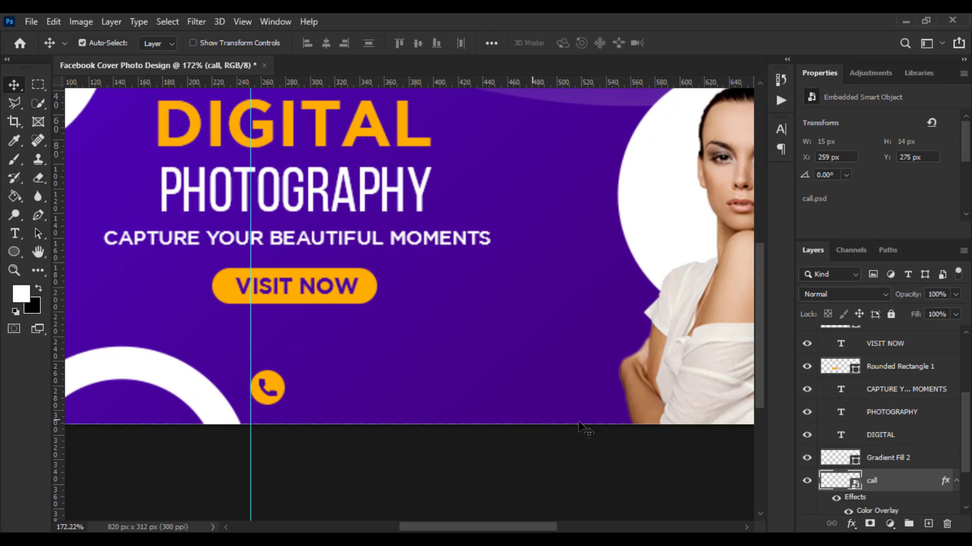
Step: Identify the orange circle's layer and scale it together with the call icon until the circle is about 22.77 px wide
click(809, 459)
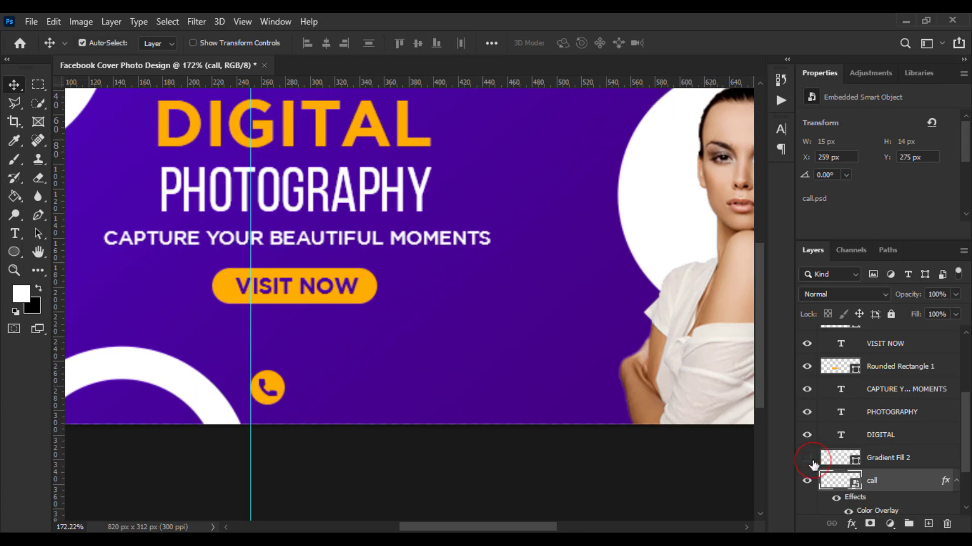
click(808, 458)
scroll(863, 479, down, 3)
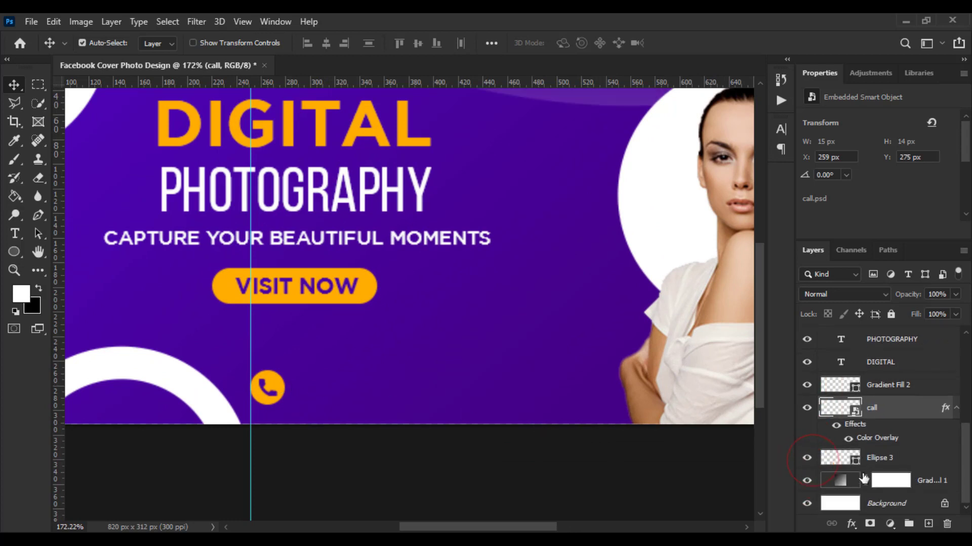
click(806, 458)
click(807, 459)
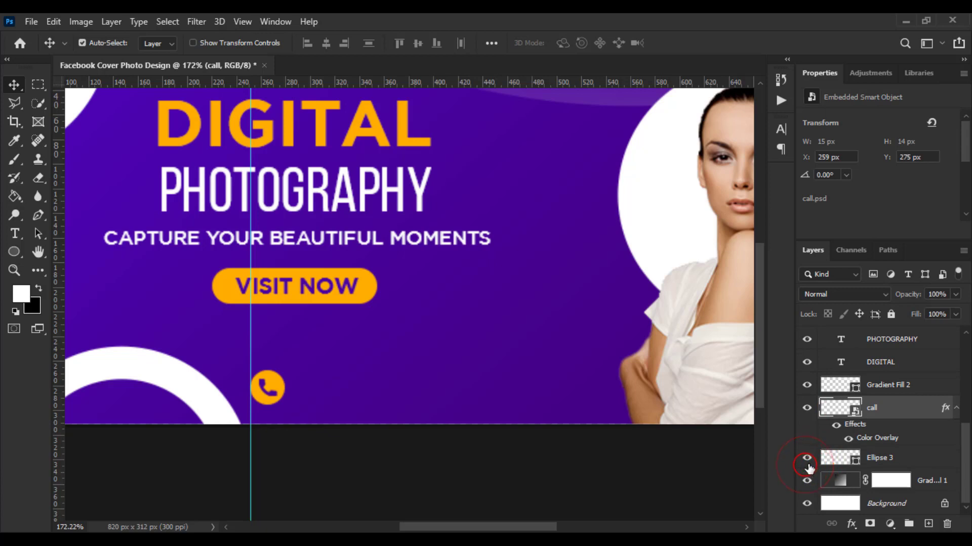
click(871, 462)
key(ctrl+t)
scroll(271, 432, up, 3)
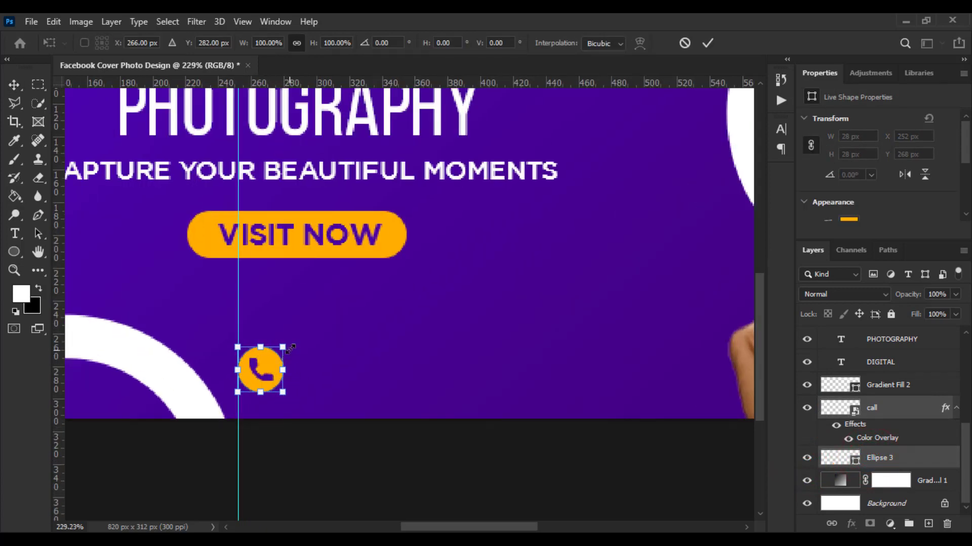
drag(290, 348, 272, 368)
key(Return)
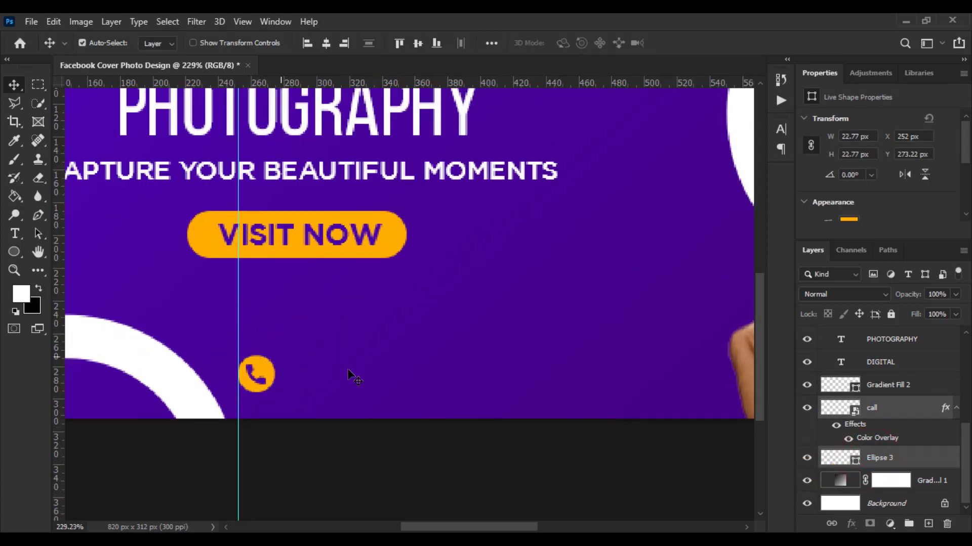
Step: Duplicate the small orange circle at the same height, placing the copy at about X 375 px
click(885, 446)
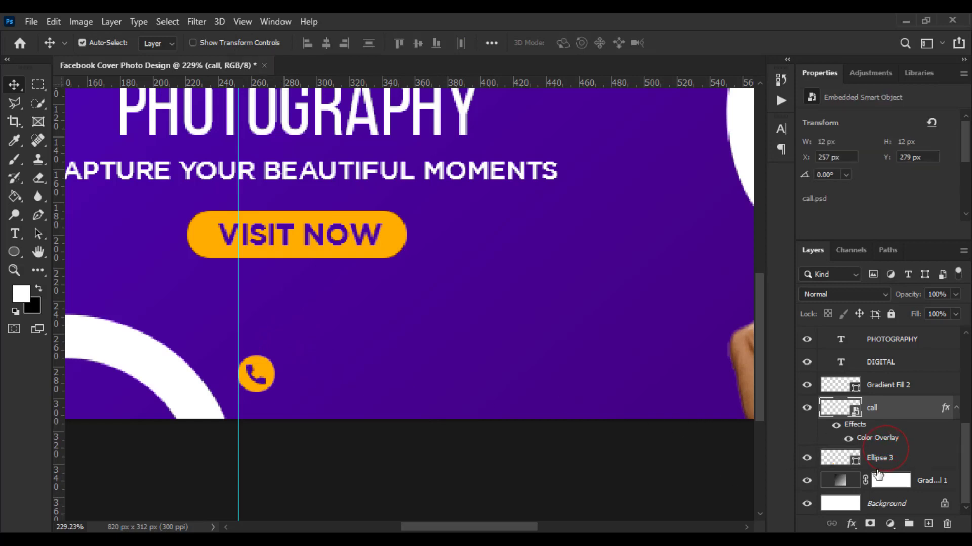
click(881, 461)
drag(274, 380, 470, 400)
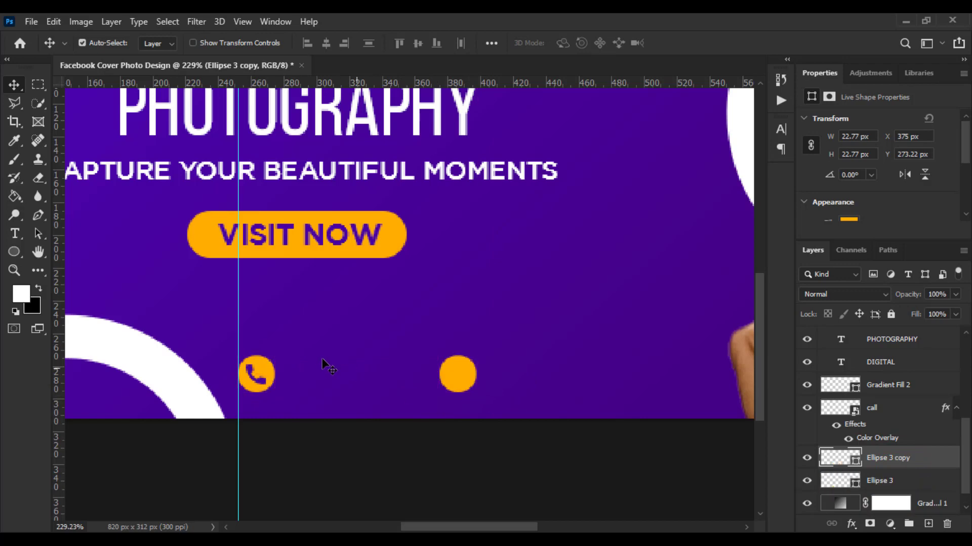
Step: Place the globe icon as an embedded image, scale it to about 13 × 14 px and centre it on the second orange circle
click(30, 21)
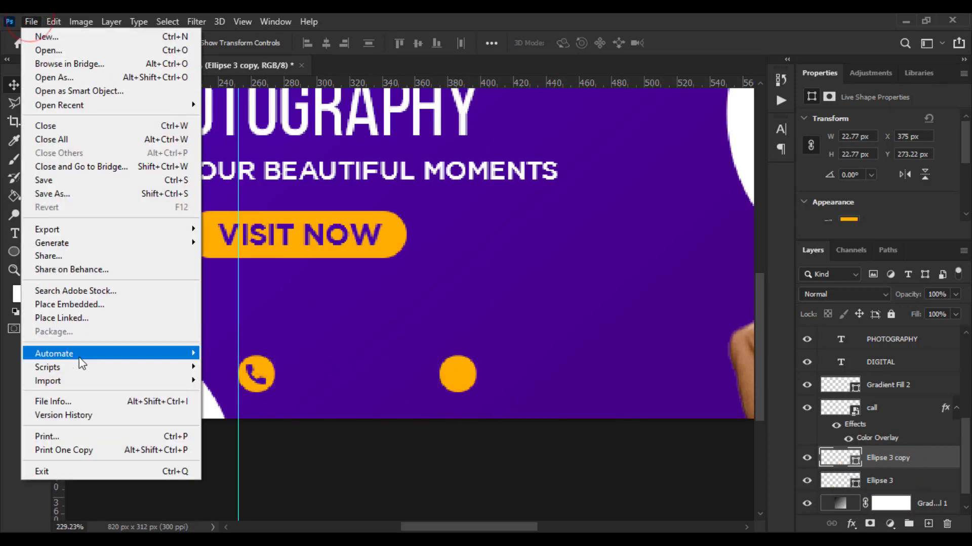
click(79, 304)
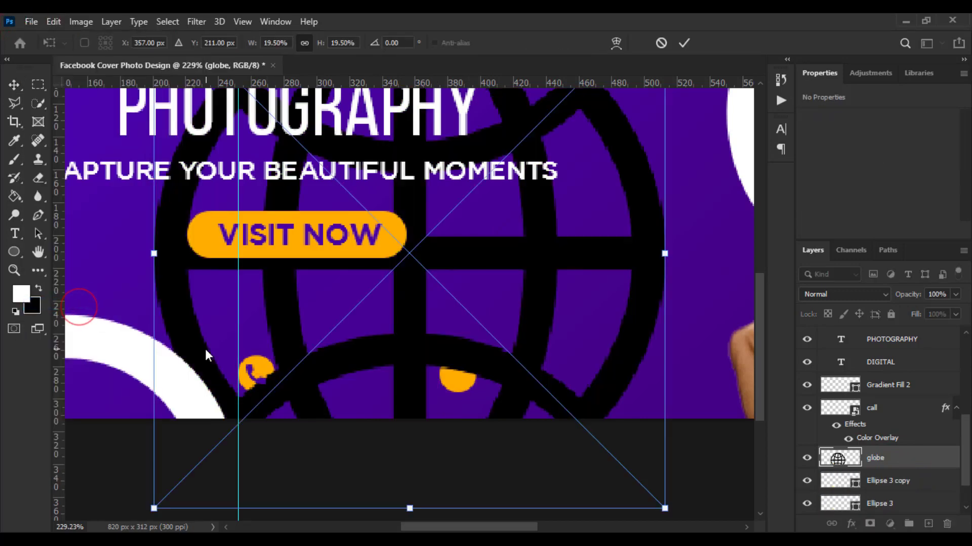
scroll(205, 347, down, 3)
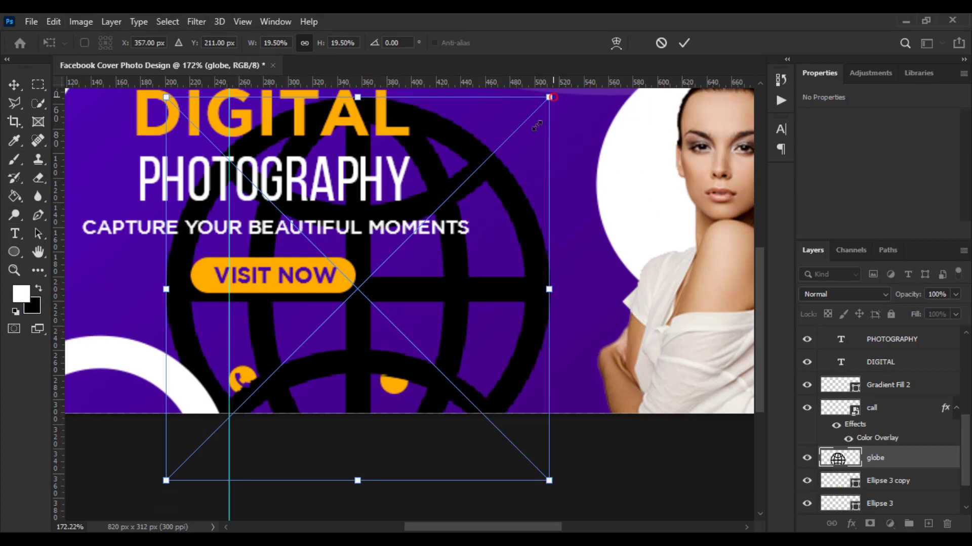
drag(536, 126, 416, 436)
scroll(360, 299, up, 3)
scroll(426, 430, up, 2)
key(Return)
scroll(440, 444, down, 6)
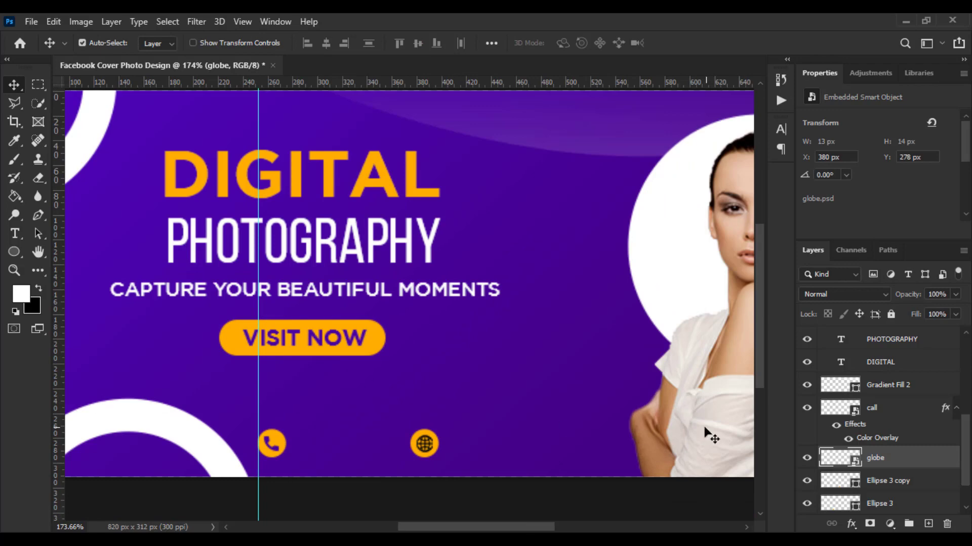
Step: Apply the same purple Color Overlay to the globe icon
right_click(885, 458)
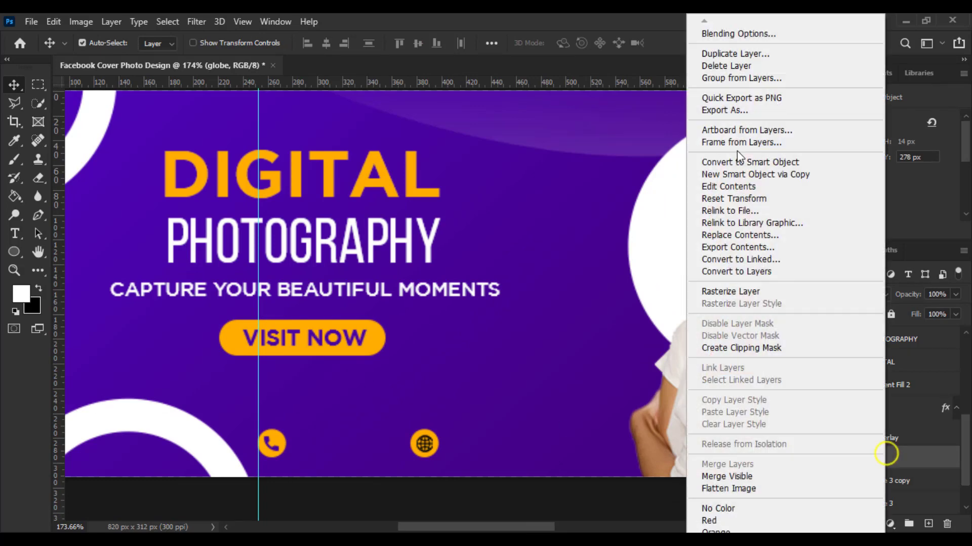
click(734, 34)
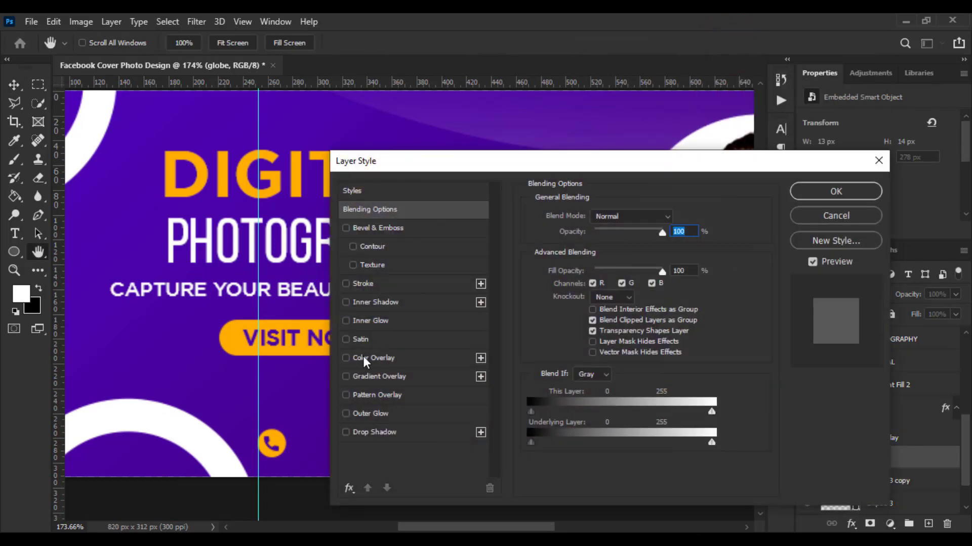
click(365, 357)
click(835, 191)
scroll(270, 470, up, 3)
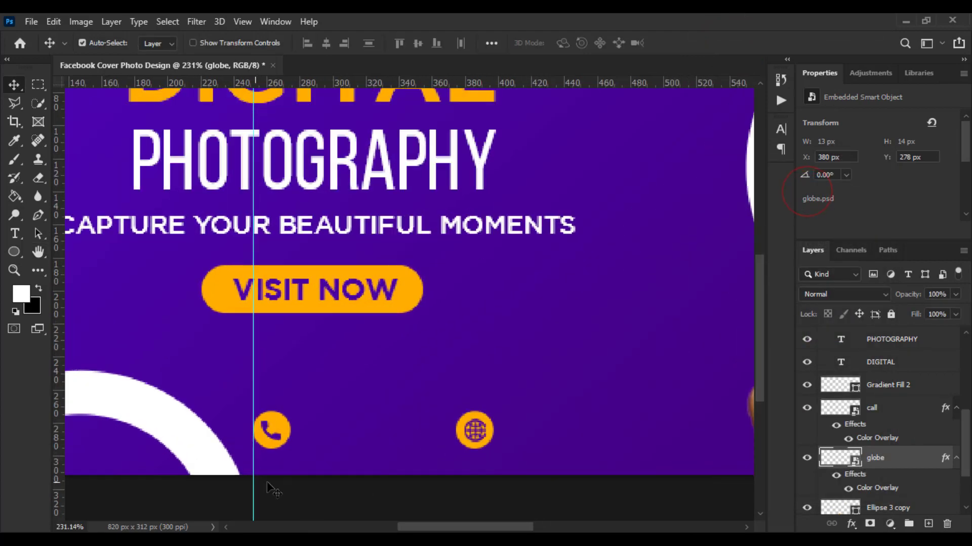
Step: Add a white phone number text in Gotham Medium, 3 pt, near the call icon
click(15, 234)
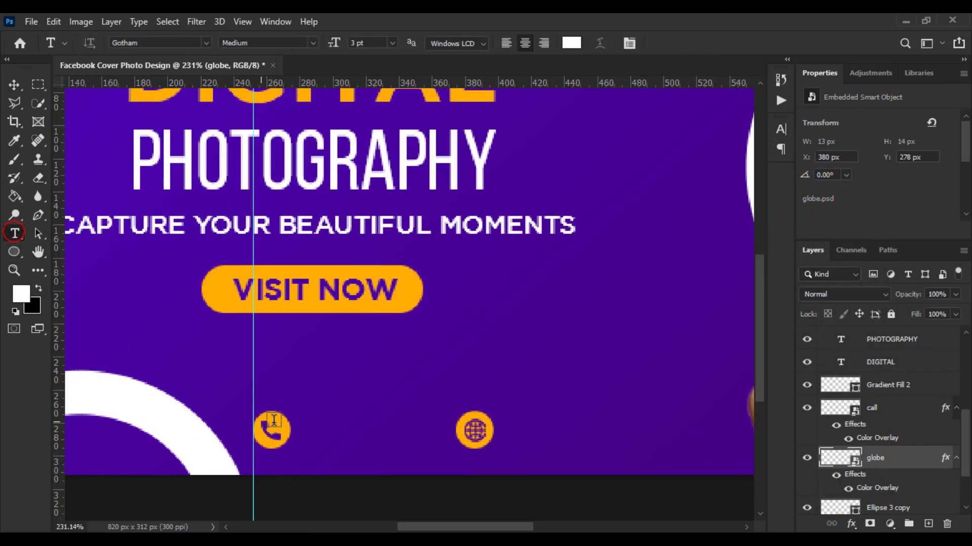
click(312, 434)
text(+112 3354)
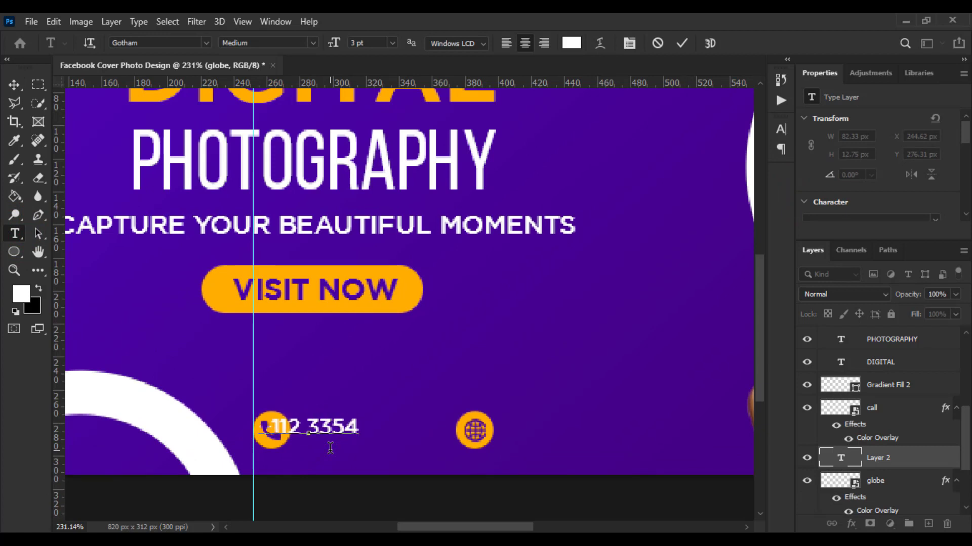
key(BackSpace)
text(6)
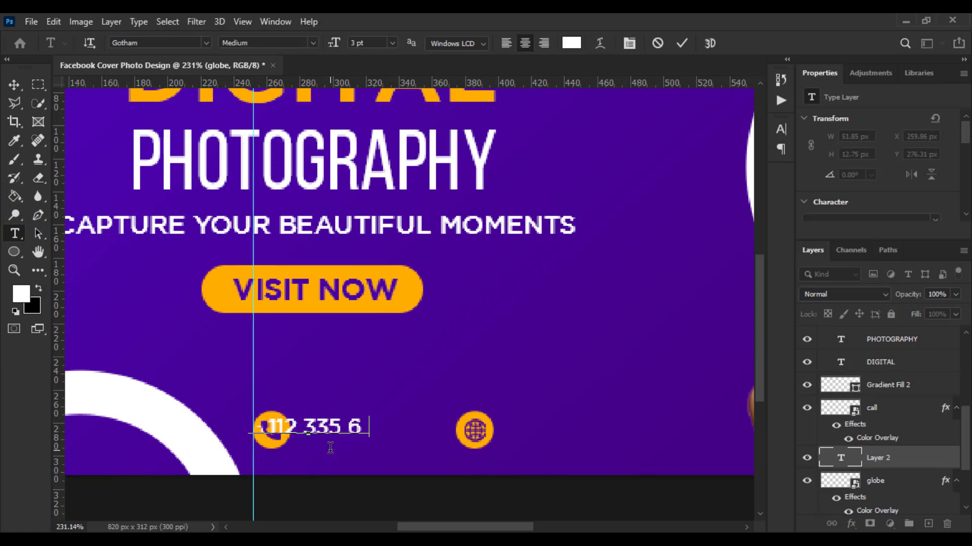
text(678)
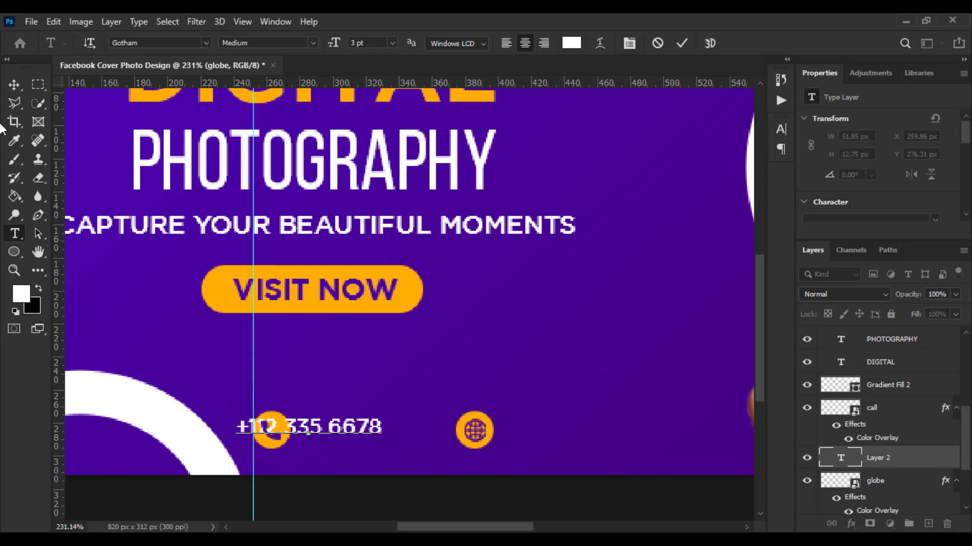
key(ctrl+Return)
Step: Move the phone number between the call and globe icons, to about X 279 px, Y 279 px
click(14, 84)
drag(340, 432, 400, 438)
drag(485, 451, 319, 471)
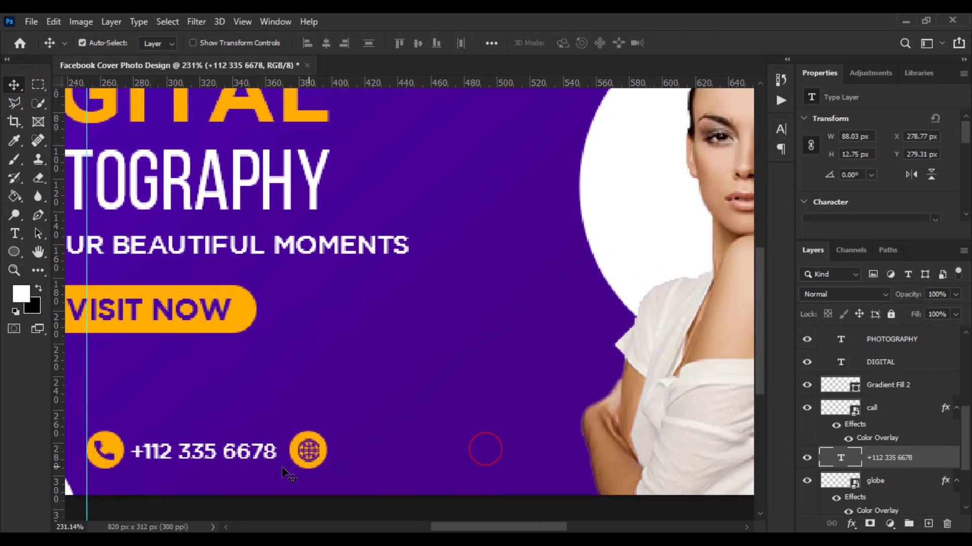
alt+drag(261, 455, 472, 460)
click(15, 233)
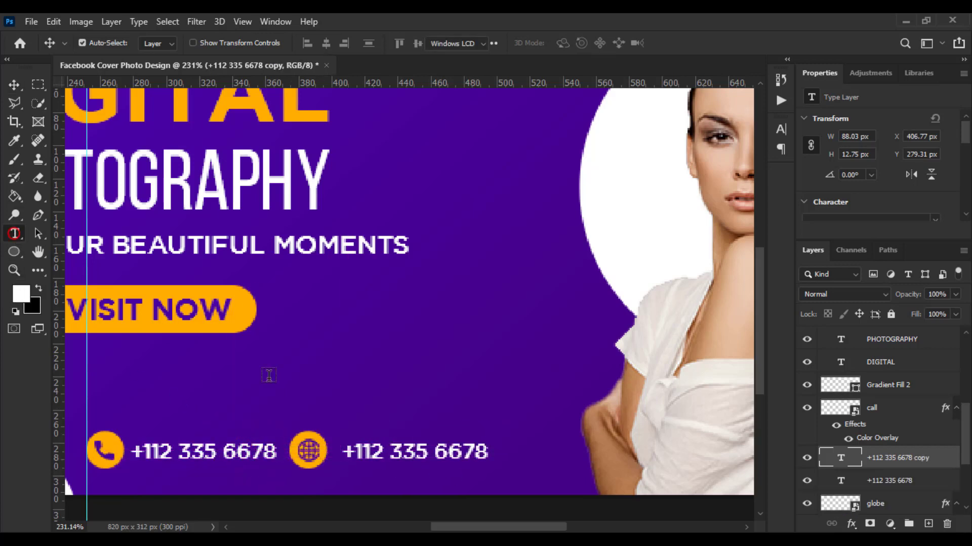
triple_click(361, 452)
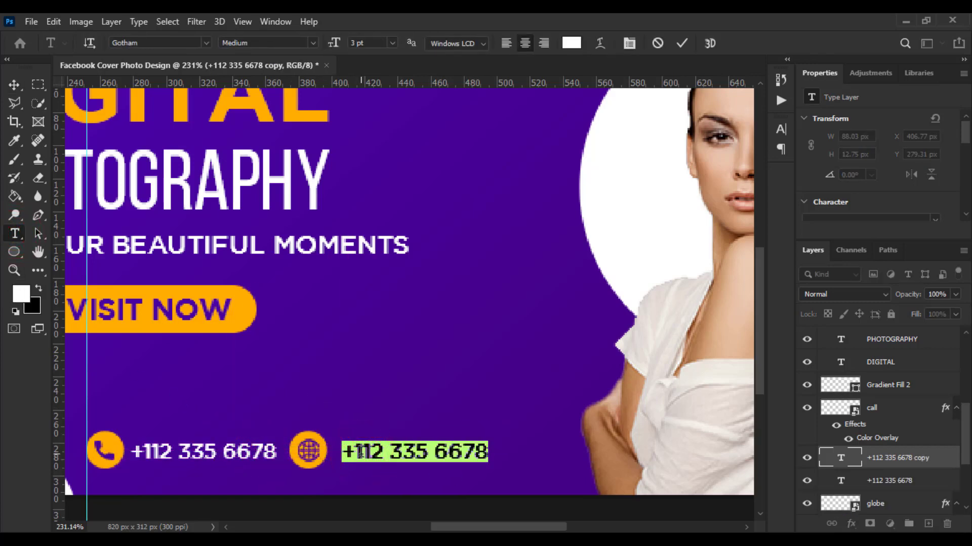
text(www)
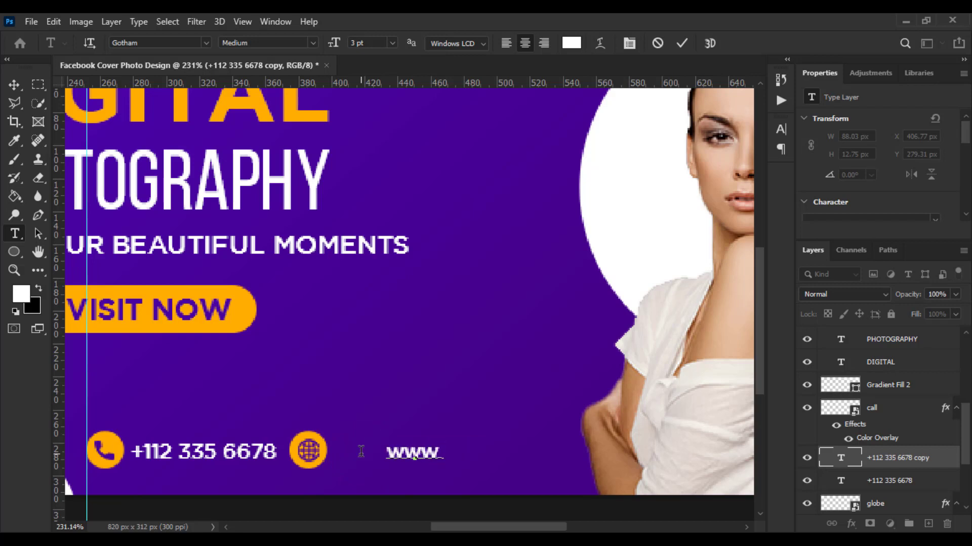
text(.yourw)
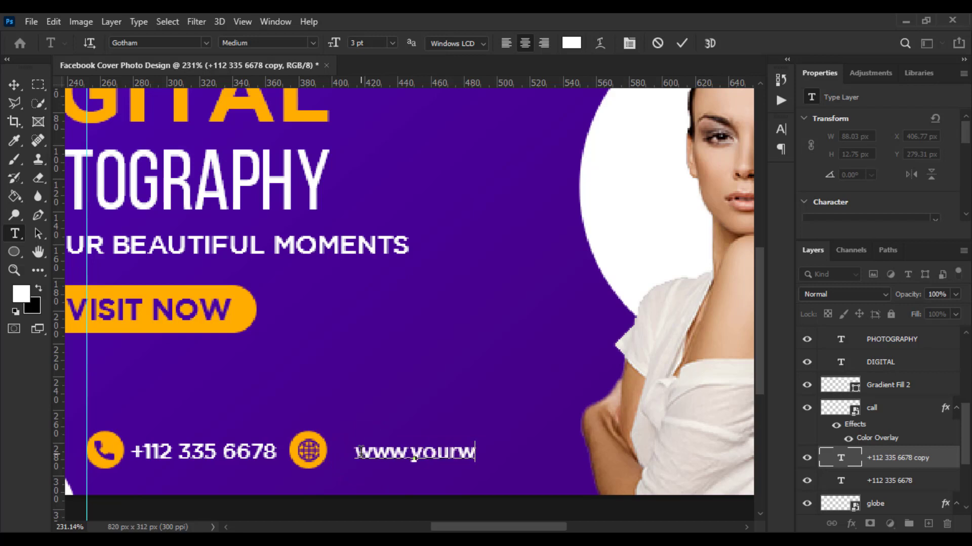
text(ne)
key(BackSpace)
key(BackSpace)
text(en)
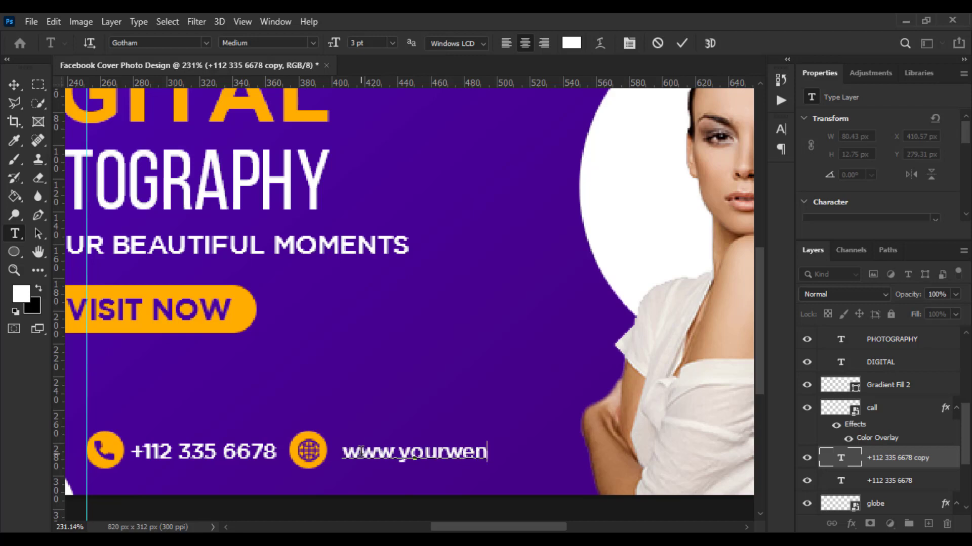
key(BackSpace)
text(b.com)
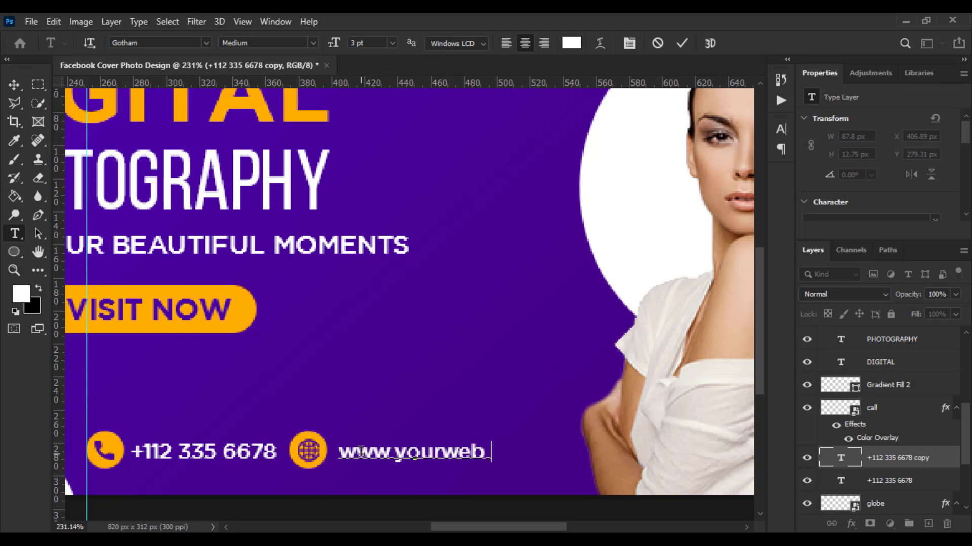
Step: Move the website text just beside the globe icon, to about X 406 px, Y 279 px
click(14, 84)
drag(420, 449, 438, 450)
scroll(407, 455, down, 1)
scroll(371, 463, down, 3)
scroll(369, 462, up, 2)
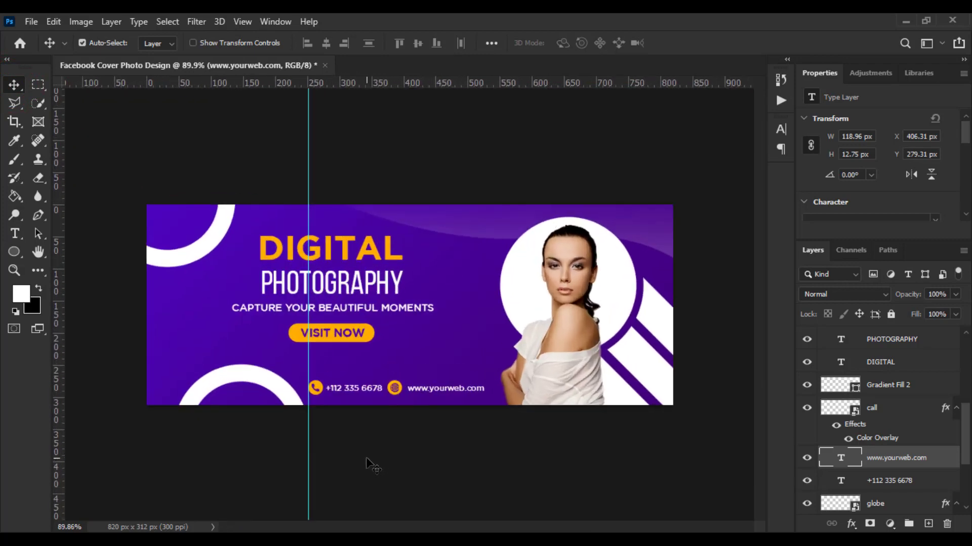
scroll(366, 302, up, 1)
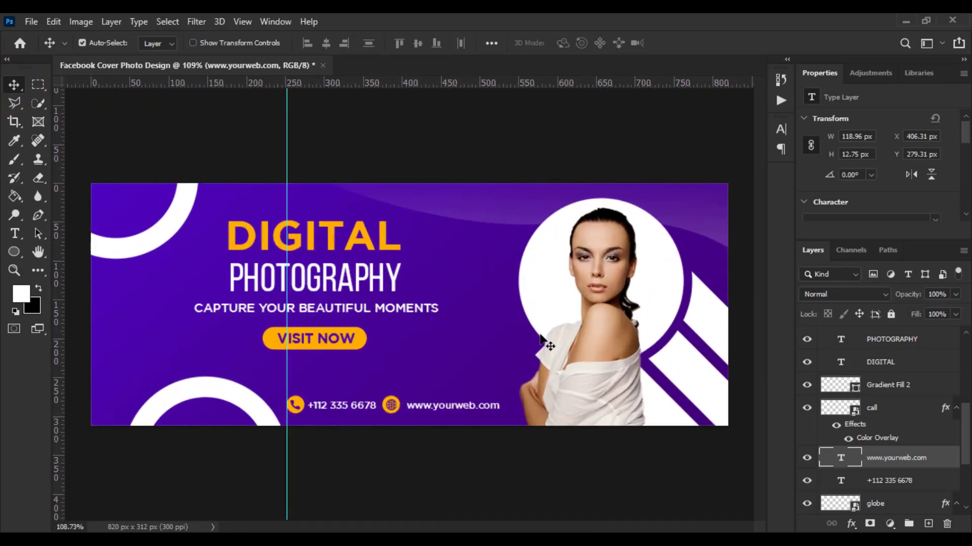
Step: Group all the design layers above Background into one layer group, including the gradient fill
scroll(853, 385, up, 4)
click(891, 338)
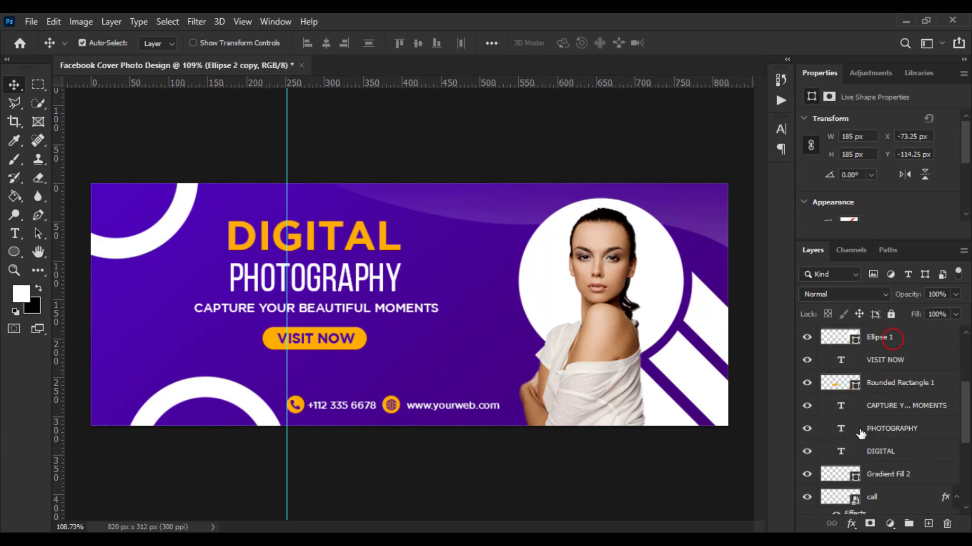
scroll(864, 452, down, 6)
scroll(863, 453, down, 1)
shift+click(930, 487)
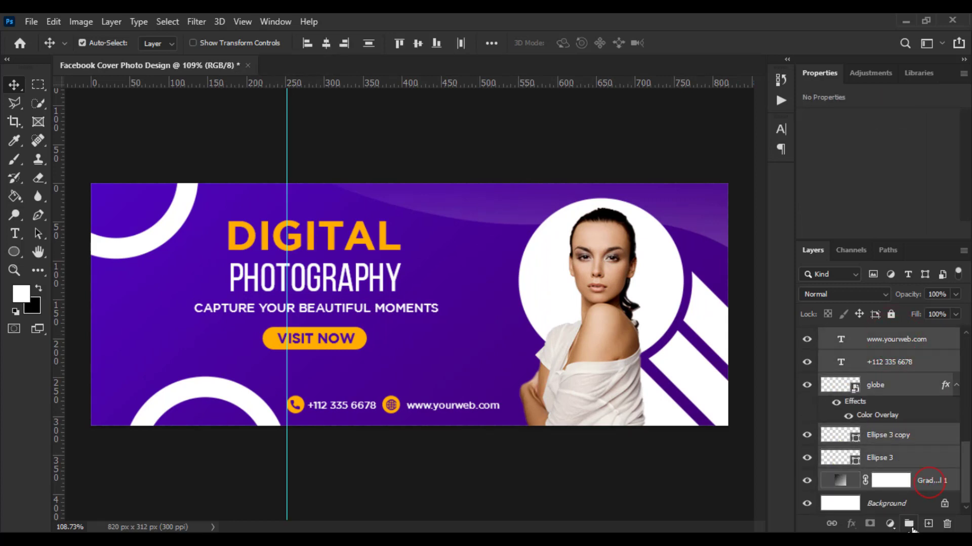
click(908, 524)
click(857, 439)
Step: Clear all guides from the cover photo canvas
scroll(509, 369, up, 1)
scroll(509, 369, down, 1)
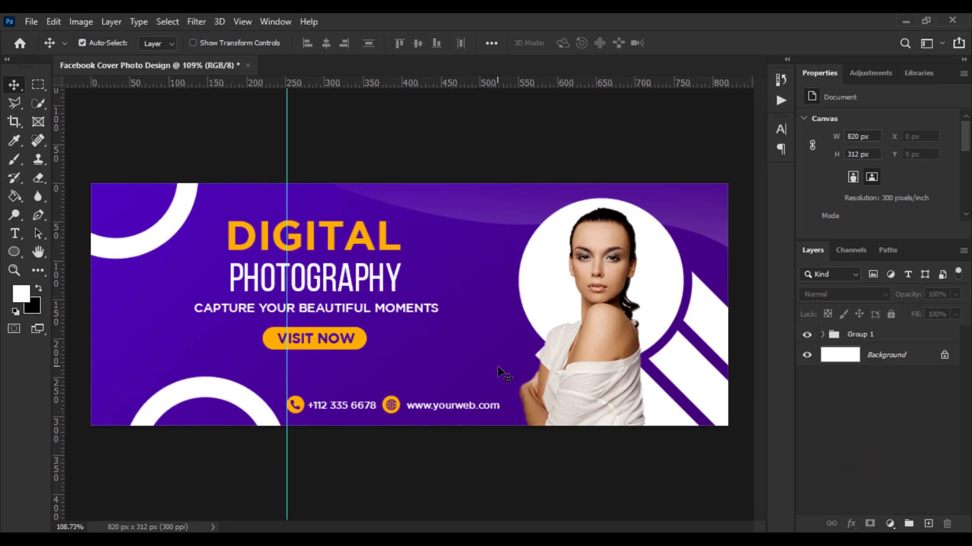
click(249, 22)
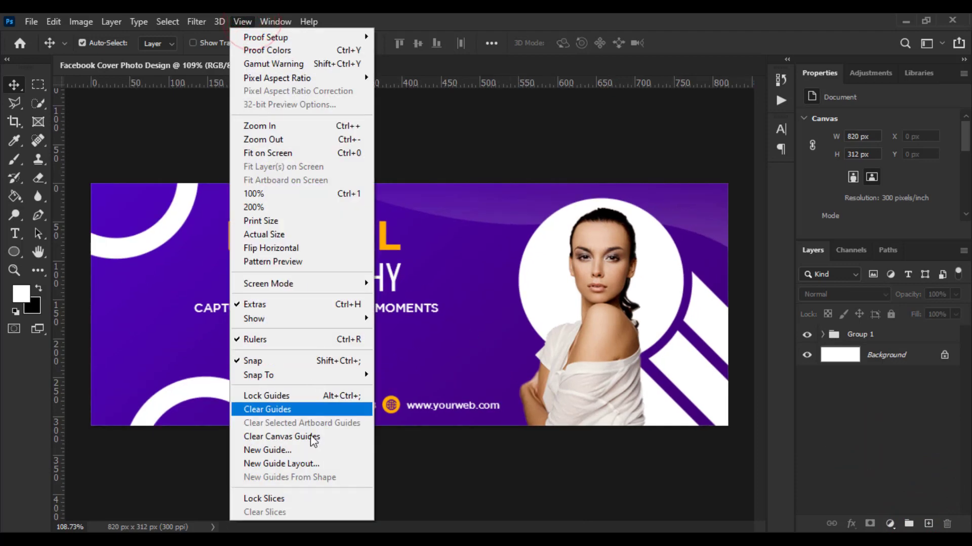
click(289, 410)
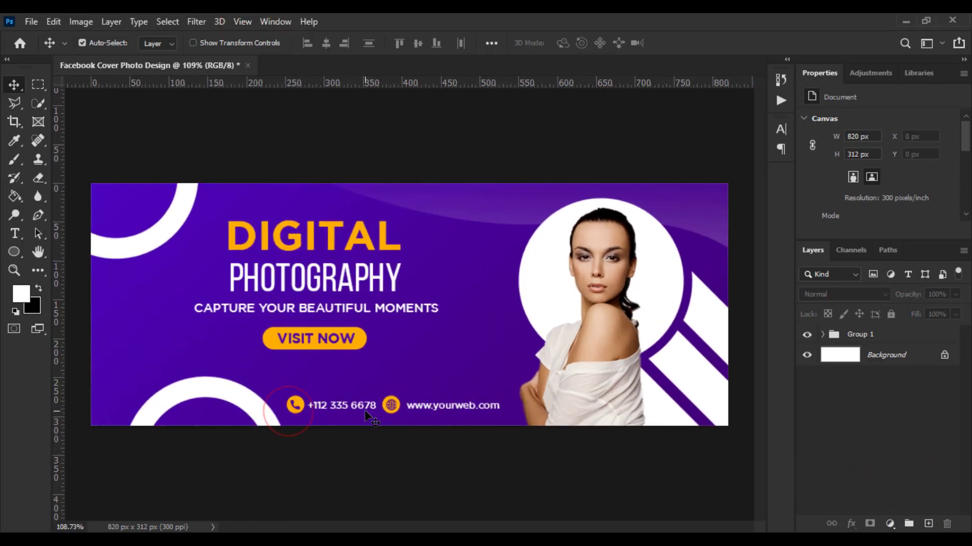